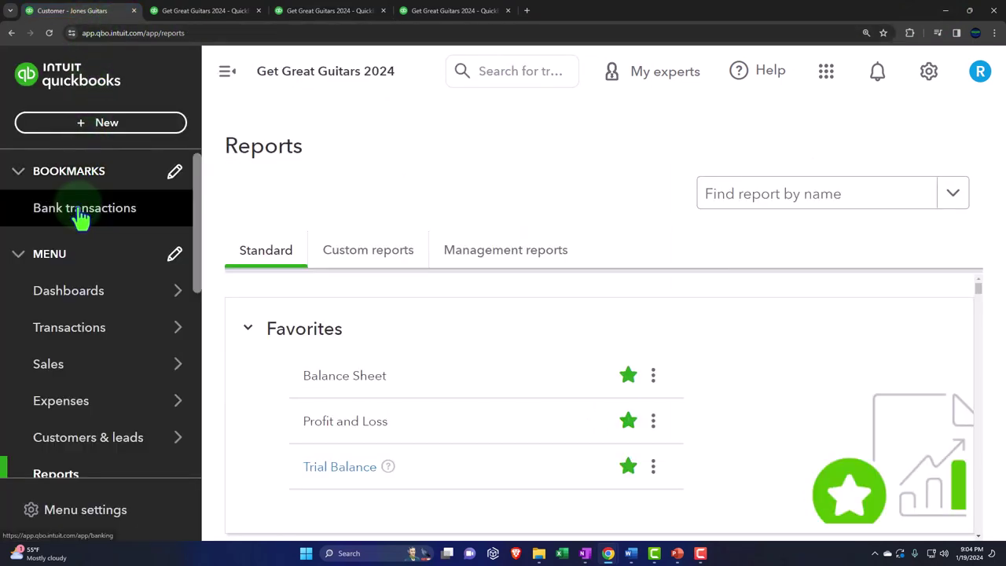
Open the customers page of the Sales section and collapse the navigation menu.
key("ctrl+minus")
mouse_move(67, 322)
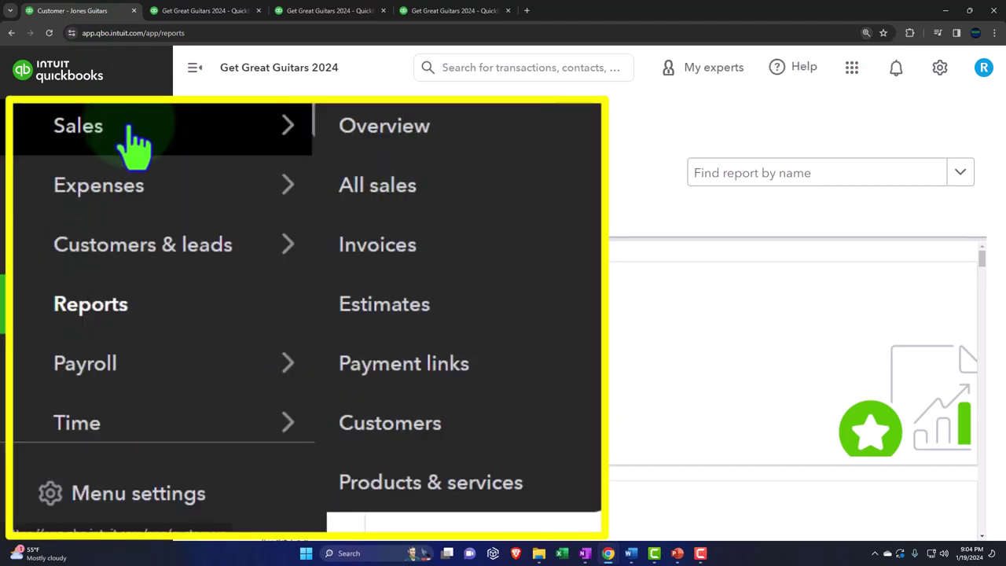
left_click(135, 145)
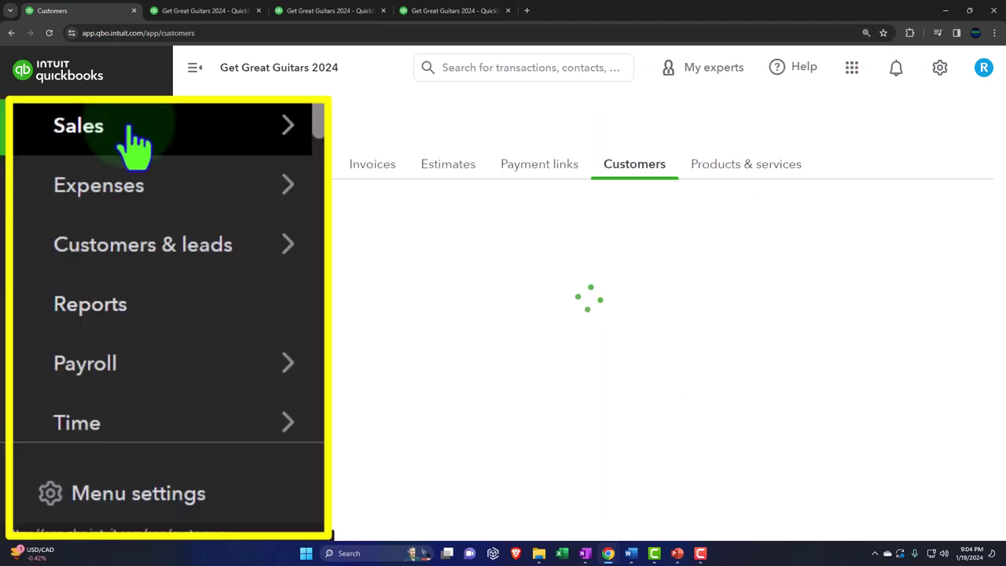
left_click(194, 72)
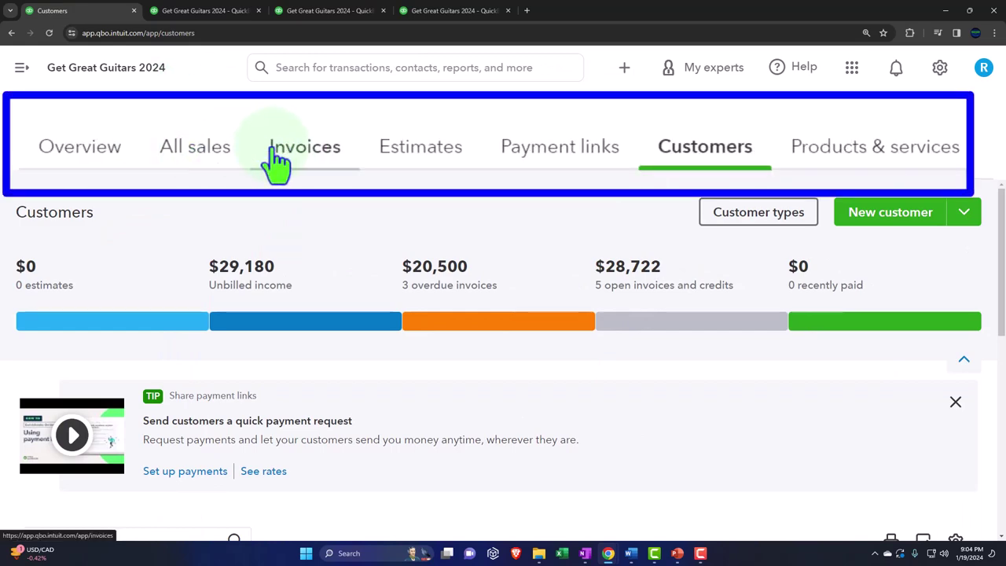
Open the sales invoices list and review the unpaid invoices from the last 12 months.
left_click(295, 161)
scroll(191, 209, "down", 2)
key("ctrl+minus")
scroll(190, 205, "down", 3)
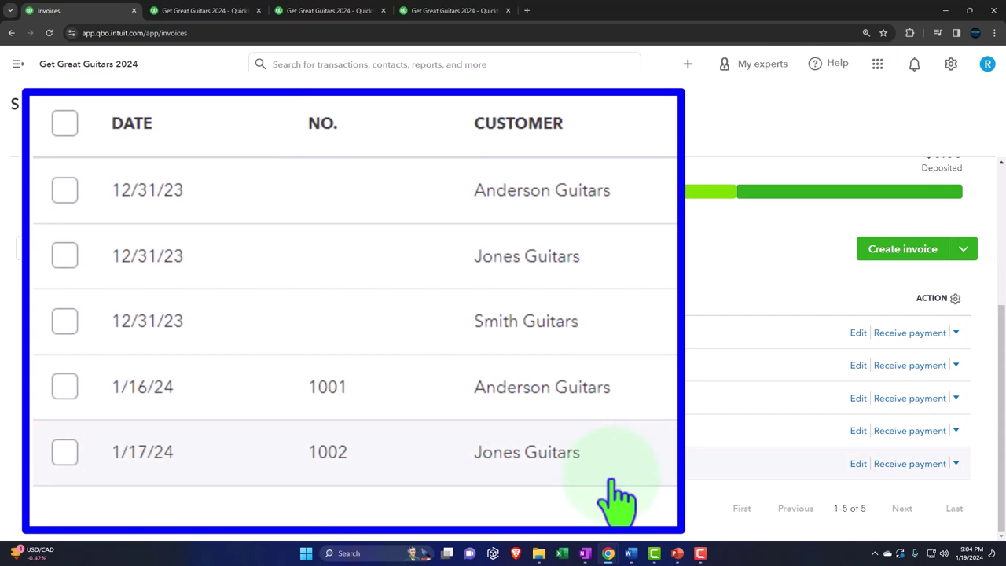
scroll(314, 487, "up", 3)
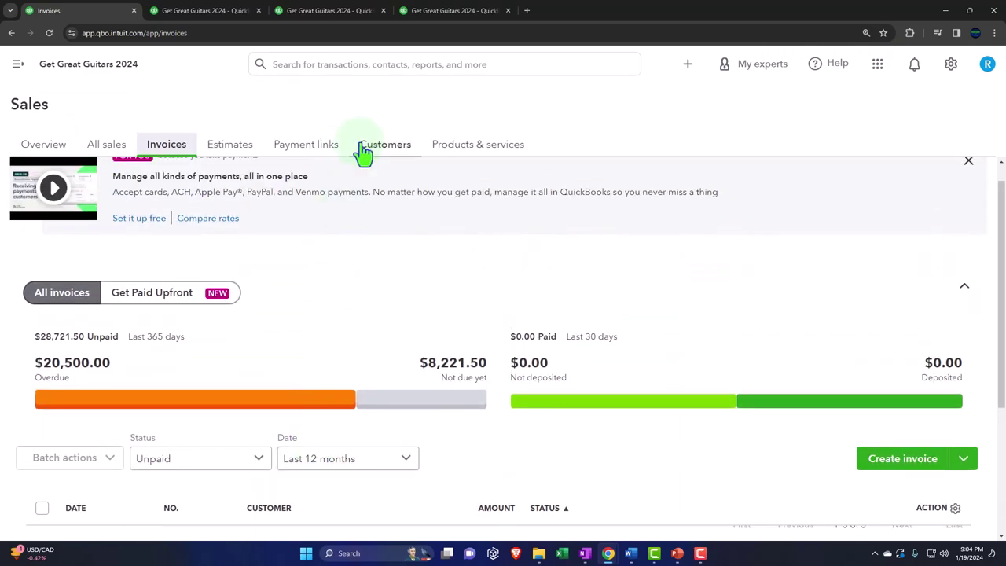
Filter the customer list to open invoices, dismissing the promotional banner, and review the transaction list of Anderson Guitars.
left_click(362, 149)
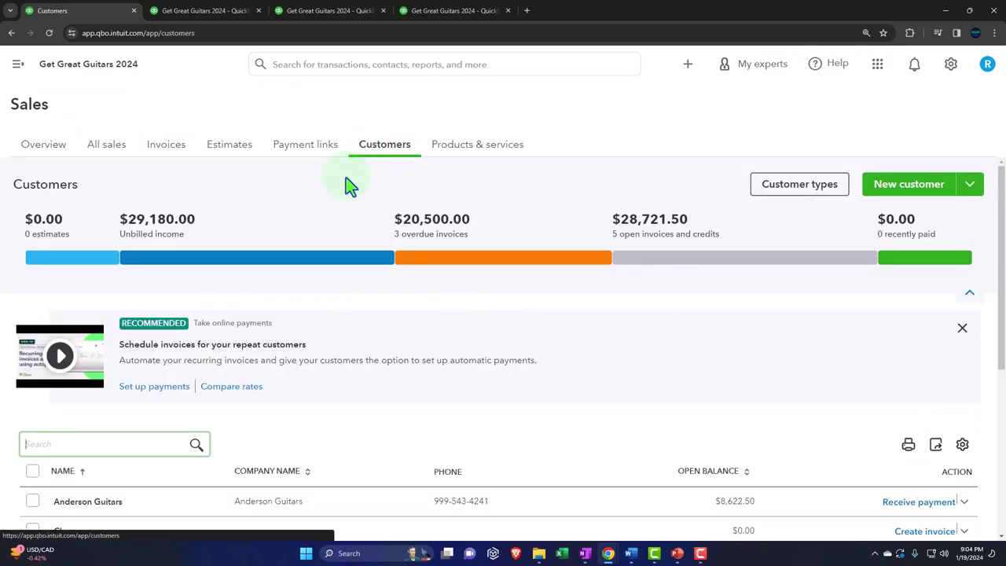
left_click(962, 329)
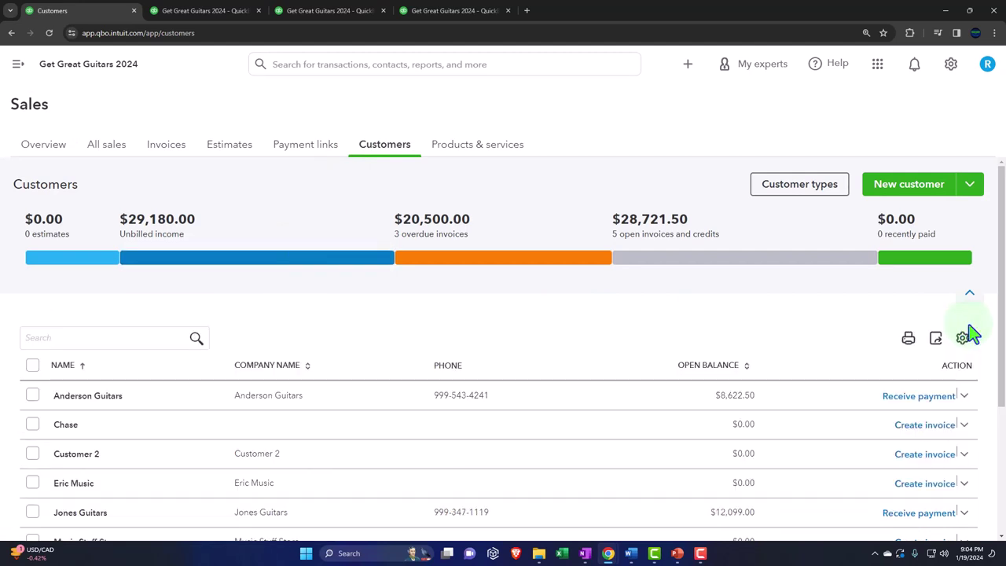
left_click(707, 258)
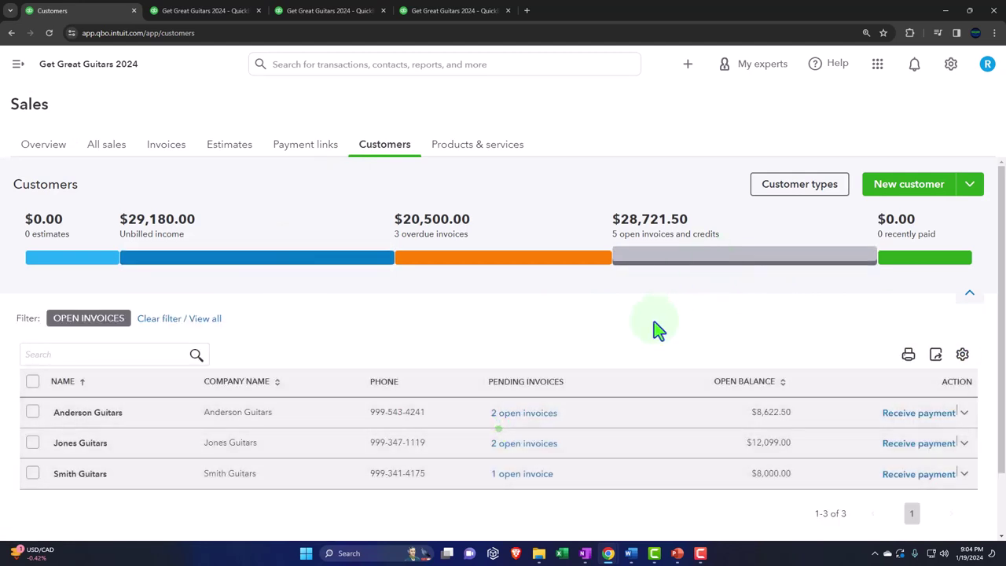
scroll(653, 330, "down", 1)
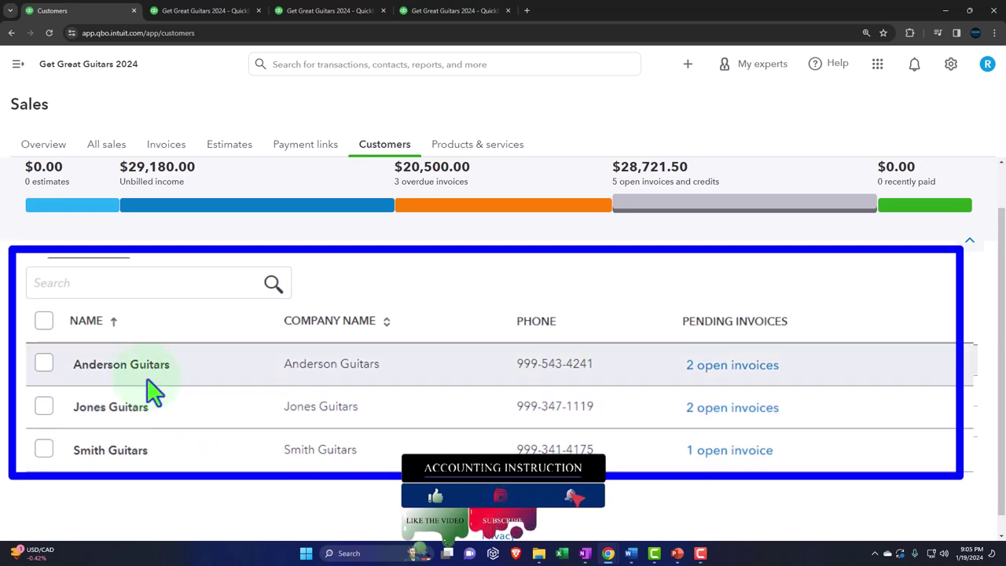
left_click(146, 375)
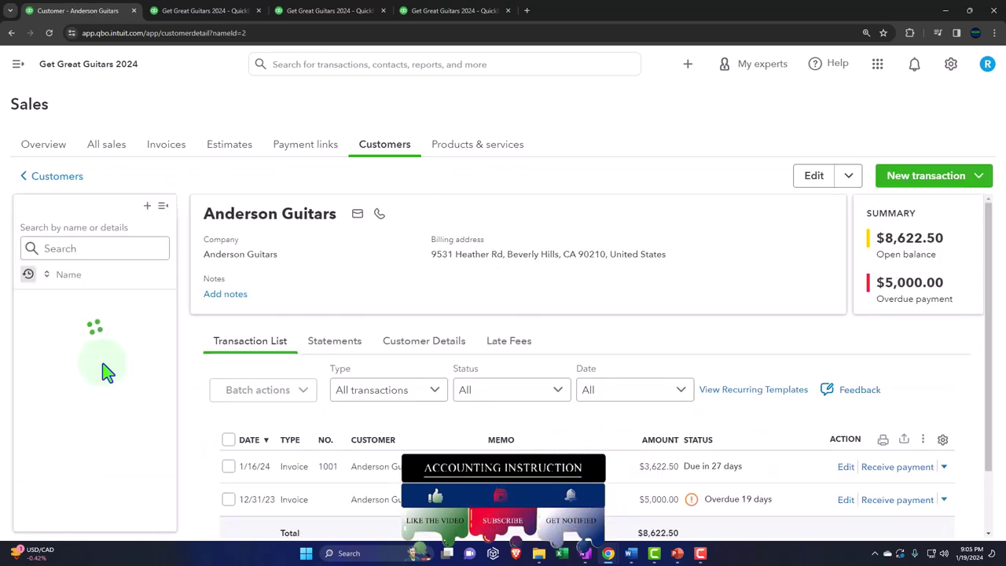
scroll(377, 353, "down", 2)
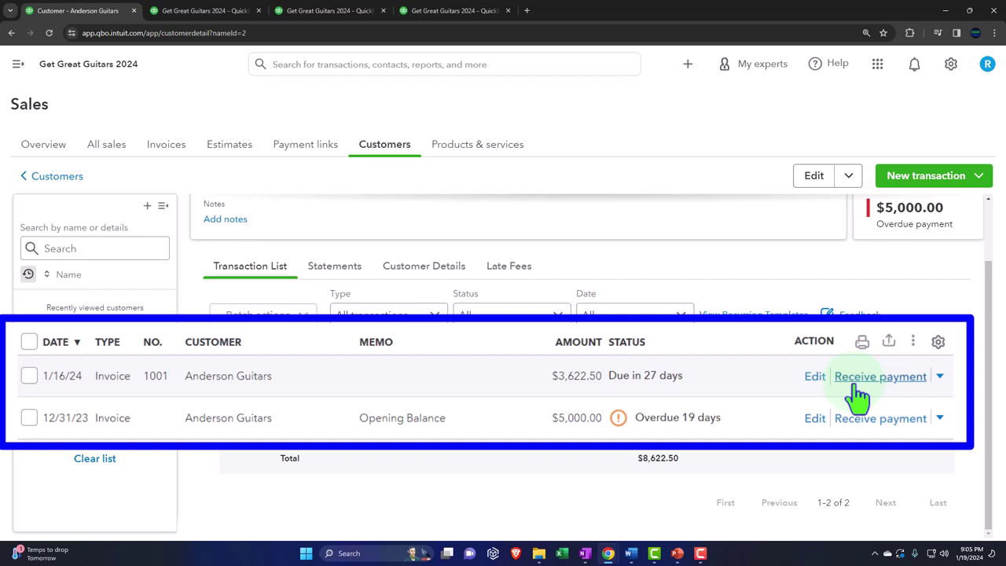
Expand the navigation menu and view the chart of accounts and the bank transactions page.
left_click(19, 66)
mouse_move(30, 228)
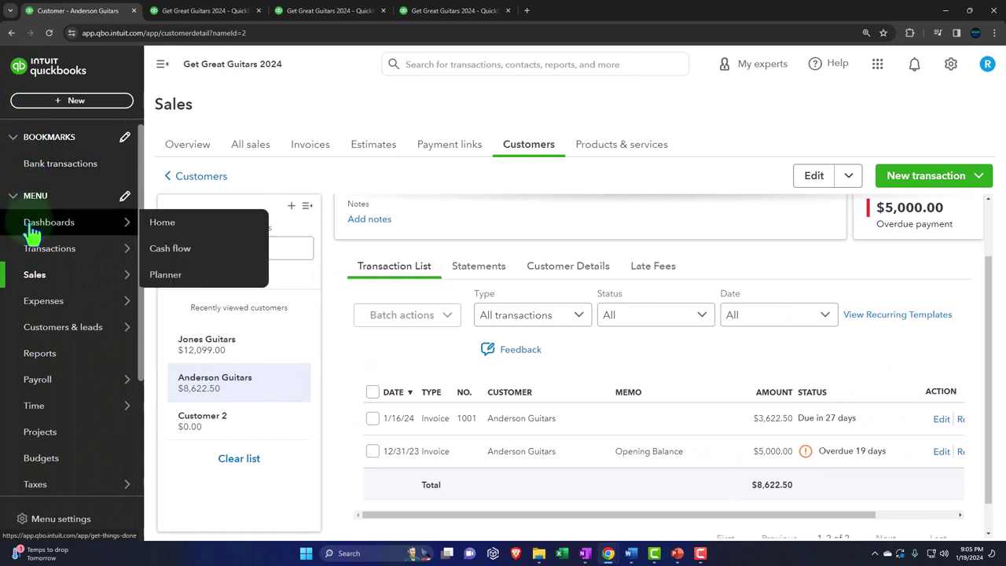
mouse_move(39, 252)
left_click(185, 378)
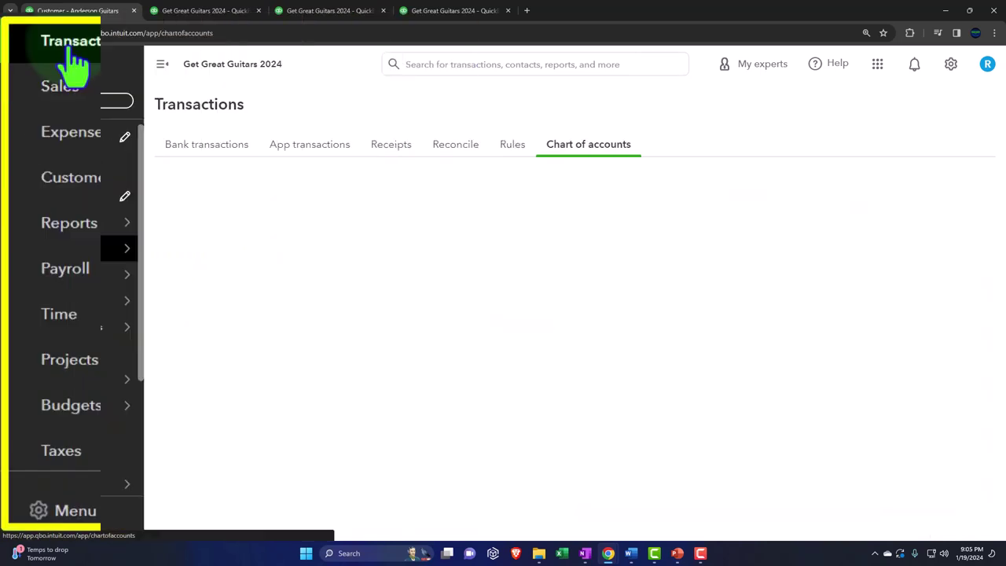
left_click(207, 145)
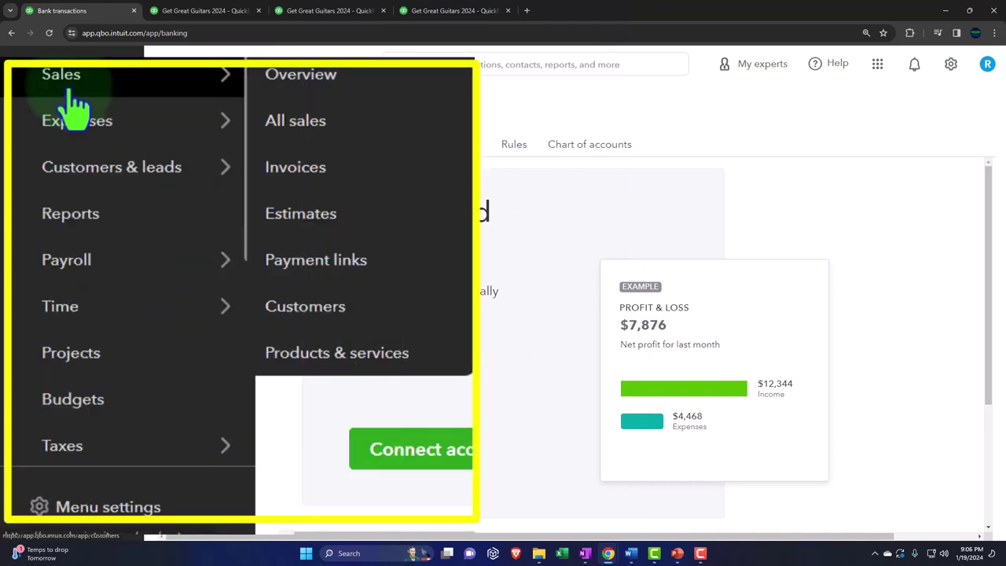
Return to the customer list, filter it by open invoices and credits, and open the Anderson Guitars record.
left_click(37, 279)
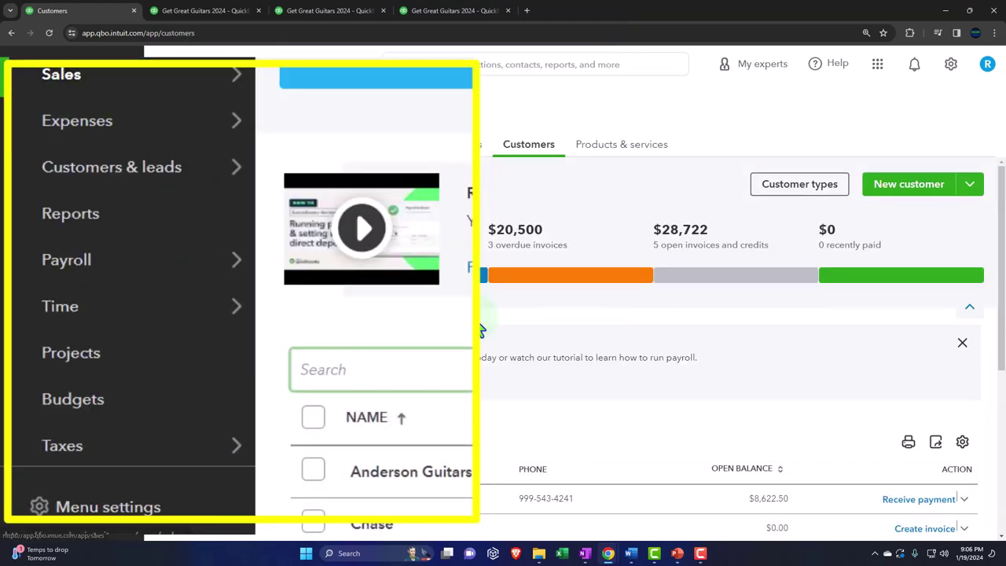
scroll(479, 326, "down", 1)
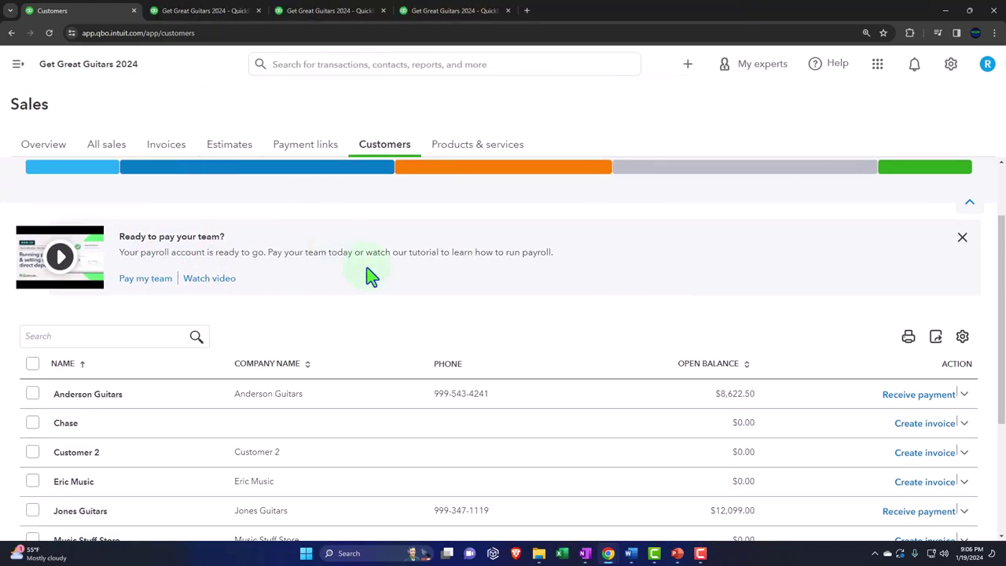
scroll(428, 303, "down", 2)
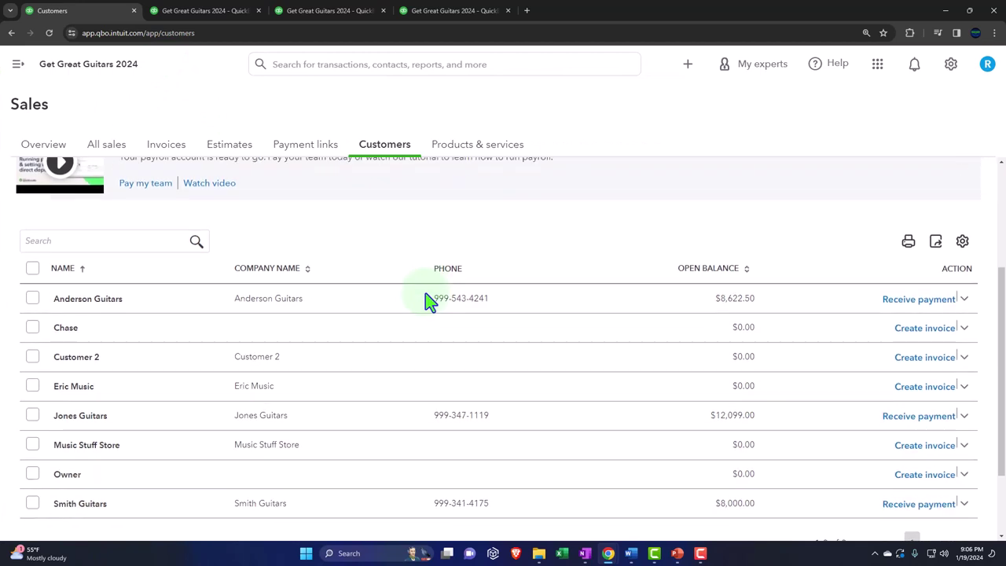
scroll(428, 303, "up", 3)
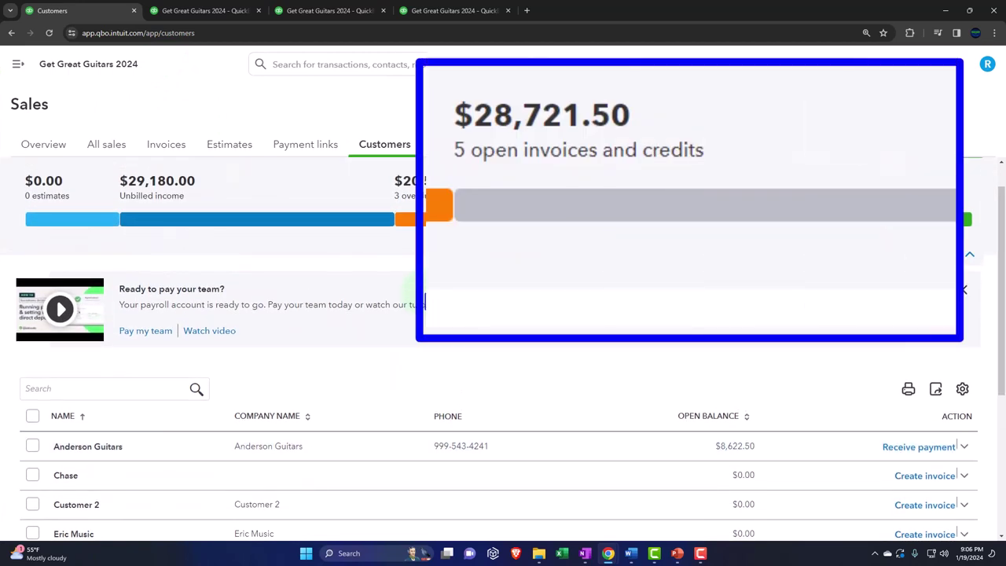
left_click(692, 218)
scroll(235, 397, "down", 1)
left_click(116, 410)
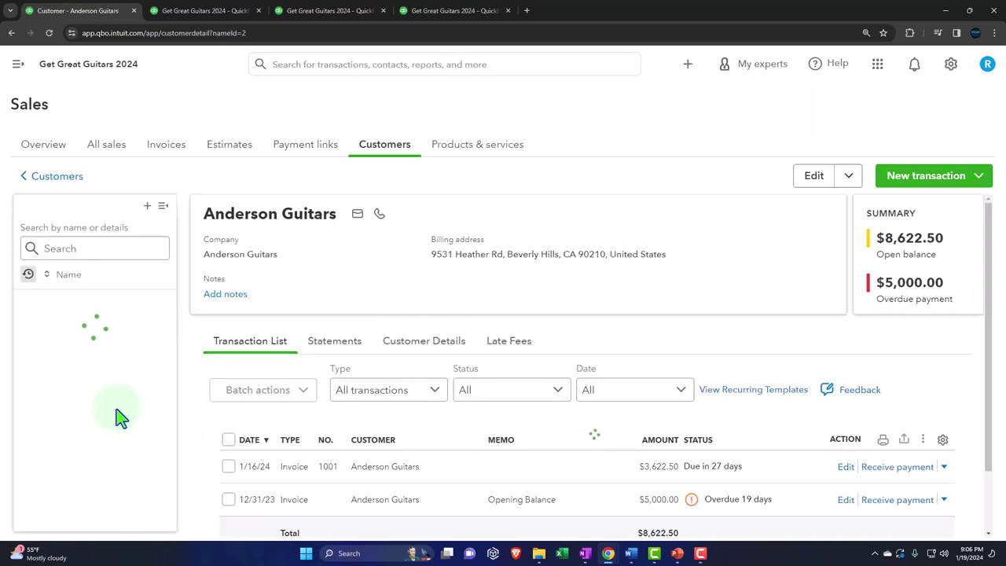
Create a new Receive Payment form and choose Anderson Guitars as the customer.
left_click(688, 65)
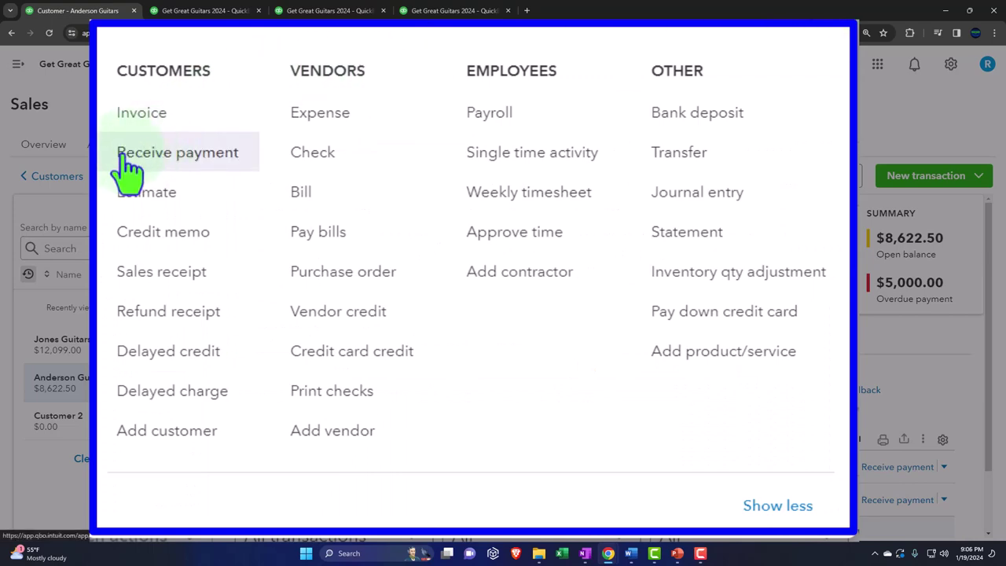
left_click(228, 157)
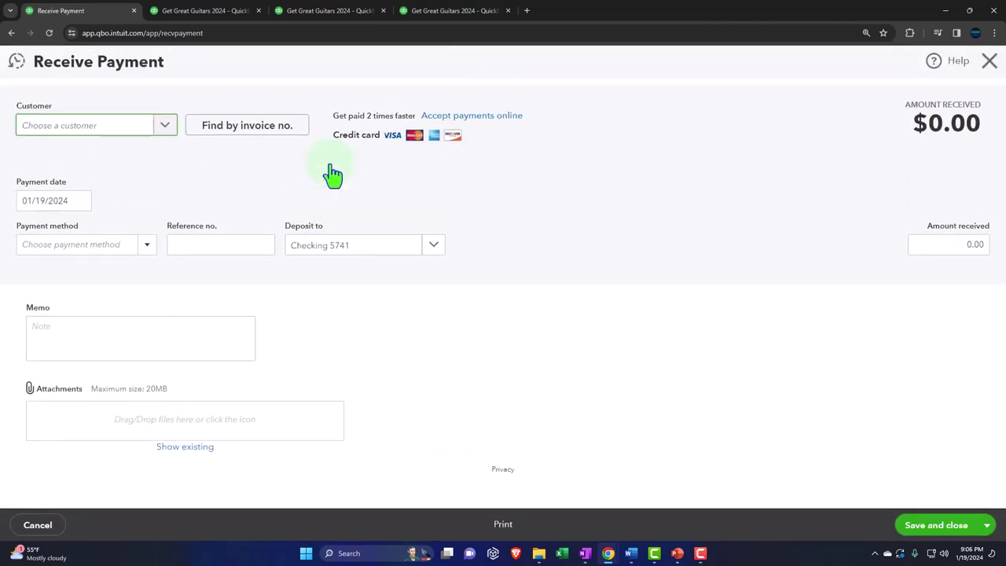
type("an")
key("Down")
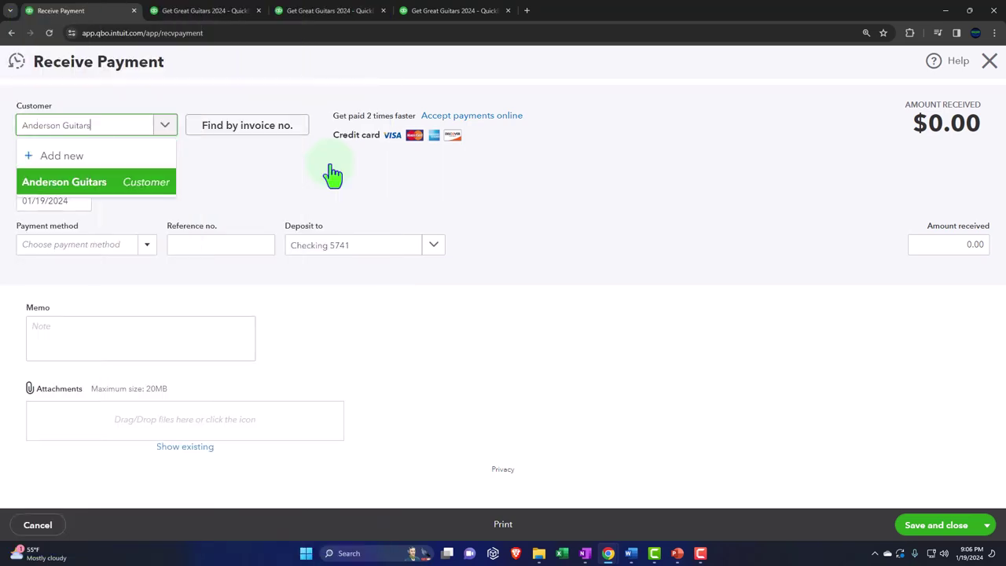
key("Return")
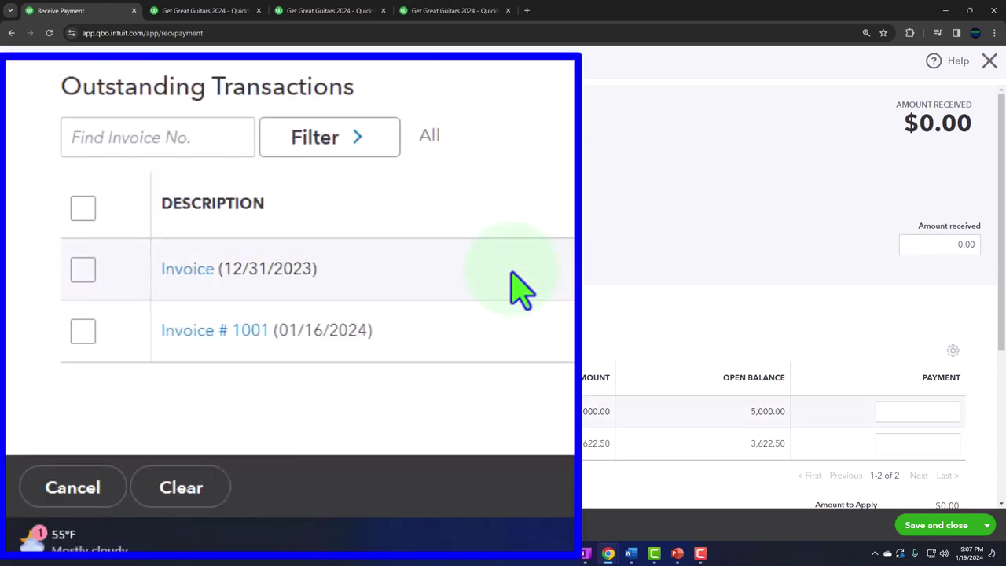
Set the payment date to 01/16/2024.
left_click(123, 142)
key("Tab")
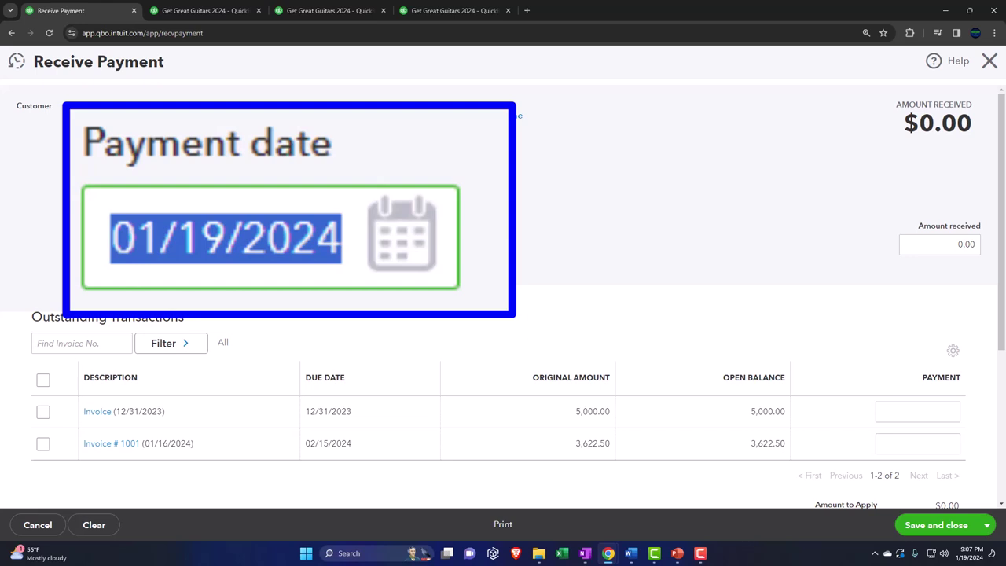
key("minus")
key("minus")
key("minus")
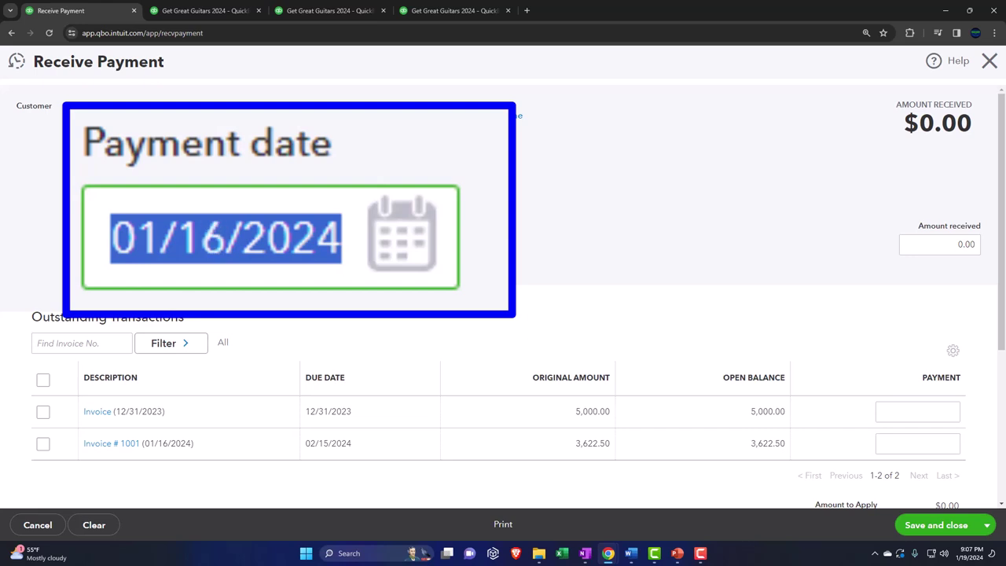
key("Tab")
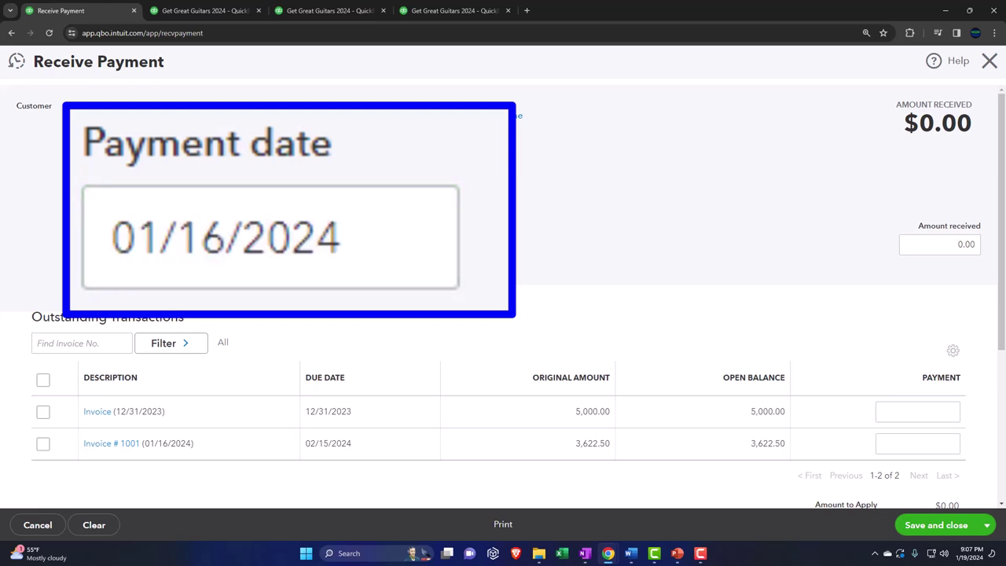
Set the payment method to Cash and the deposit account to Payments to deposit, leaving the reference number blank.
left_click(148, 248)
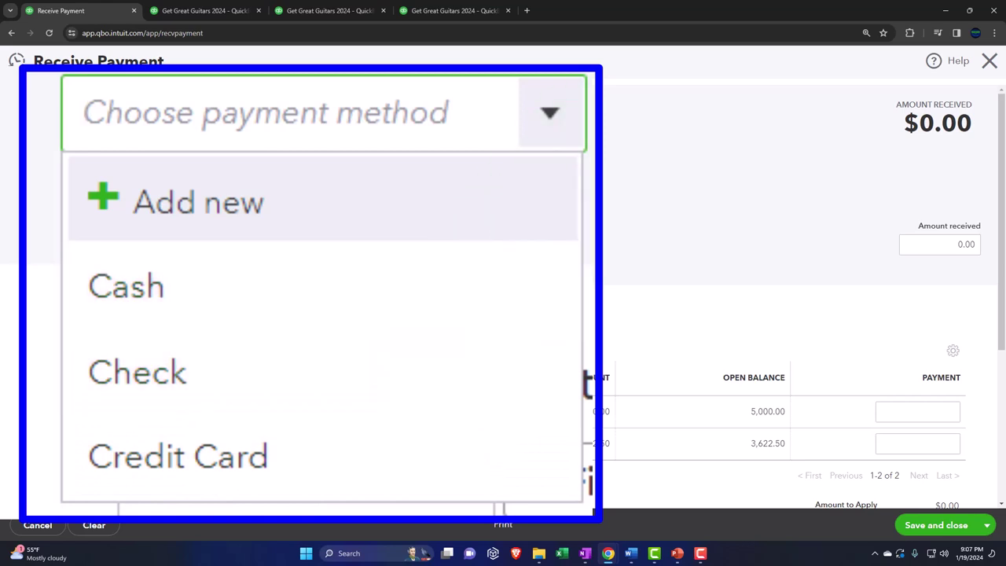
left_click(416, 278)
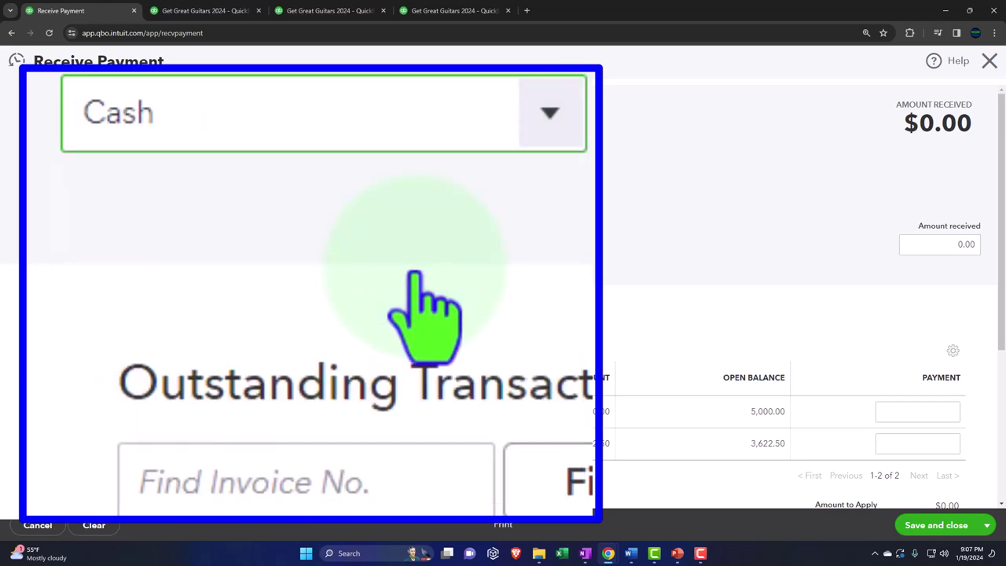
left_click(188, 245)
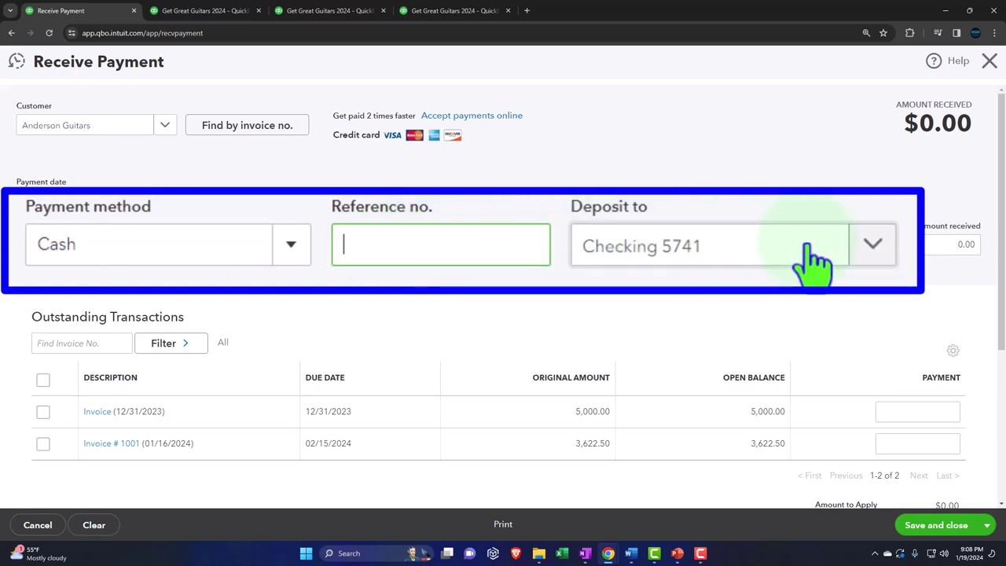
left_click(432, 248)
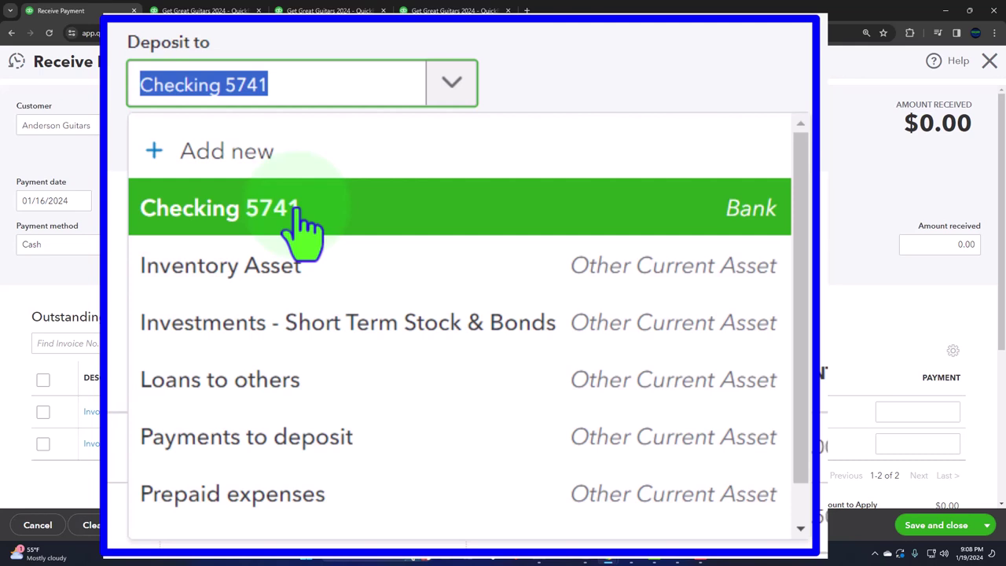
left_click(283, 457)
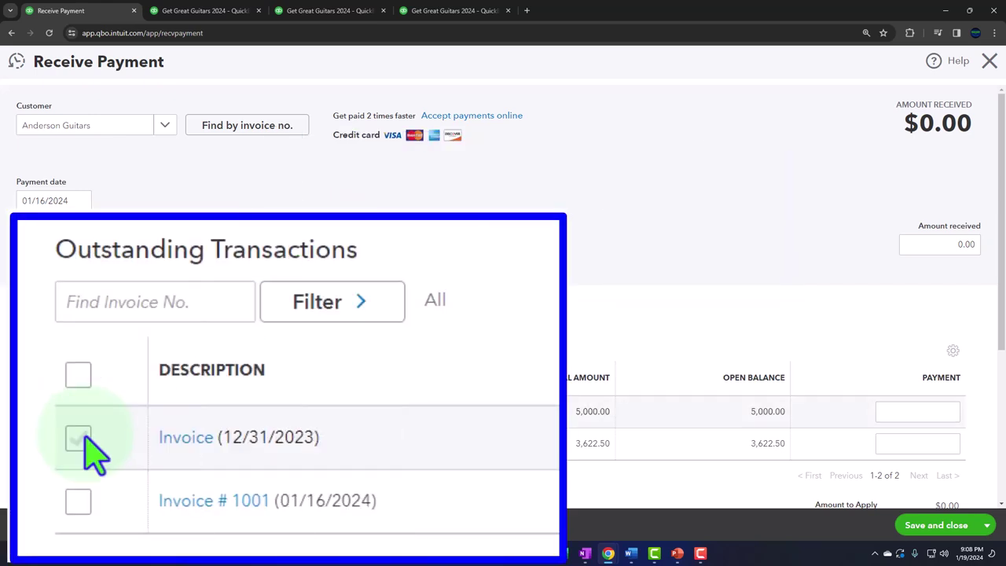
Apply the $5,000.00 payment to the 12/31/2023 invoice, then save and close the Receive Payment form.
left_click(44, 410)
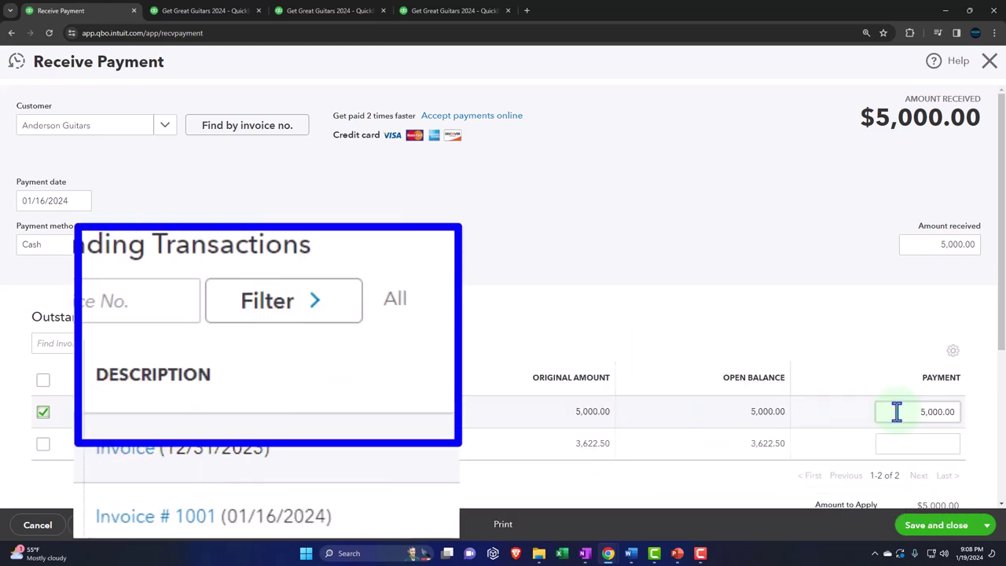
scroll(896, 411, "down", 1)
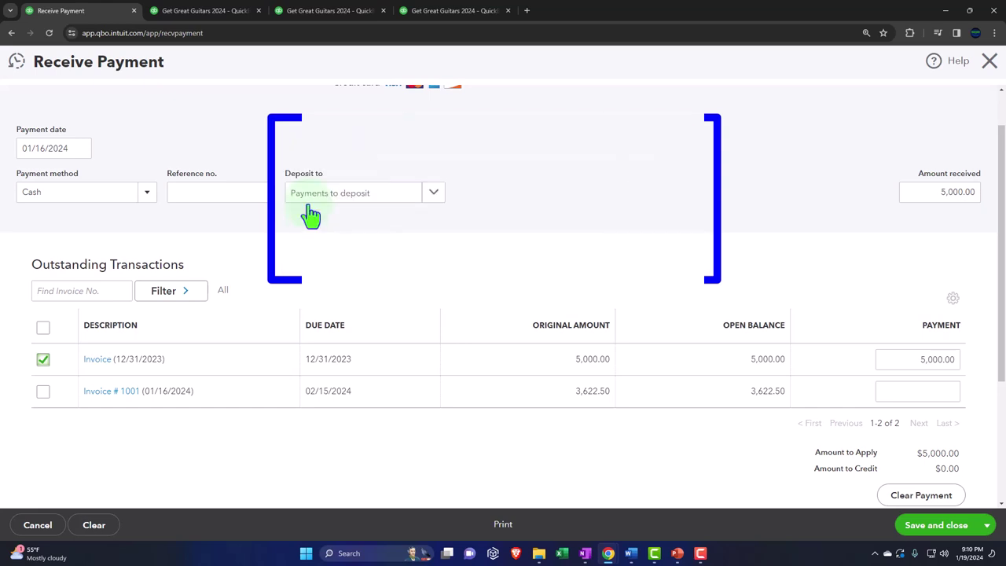
scroll(304, 448, "down", 3)
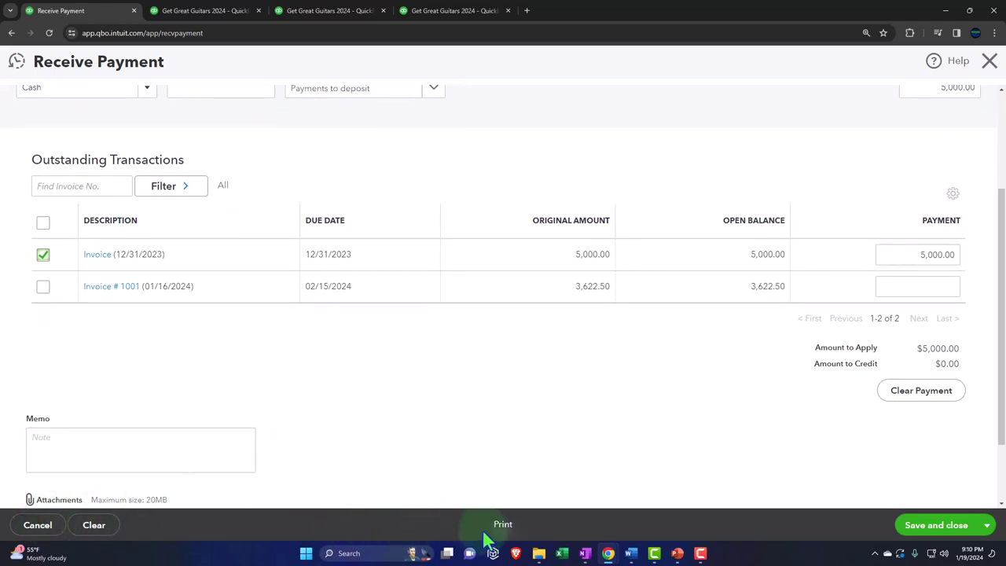
left_click(953, 457)
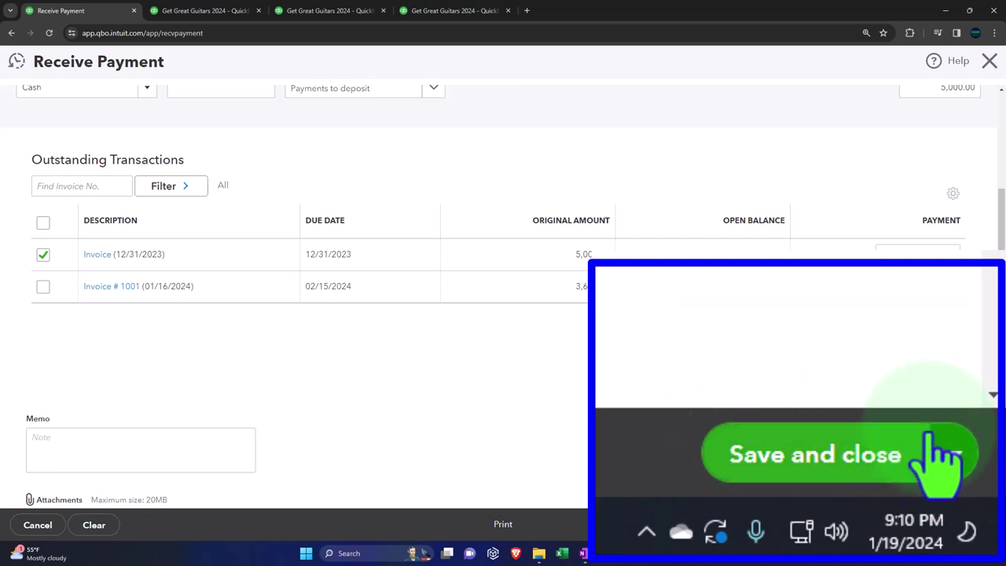
left_click(966, 524)
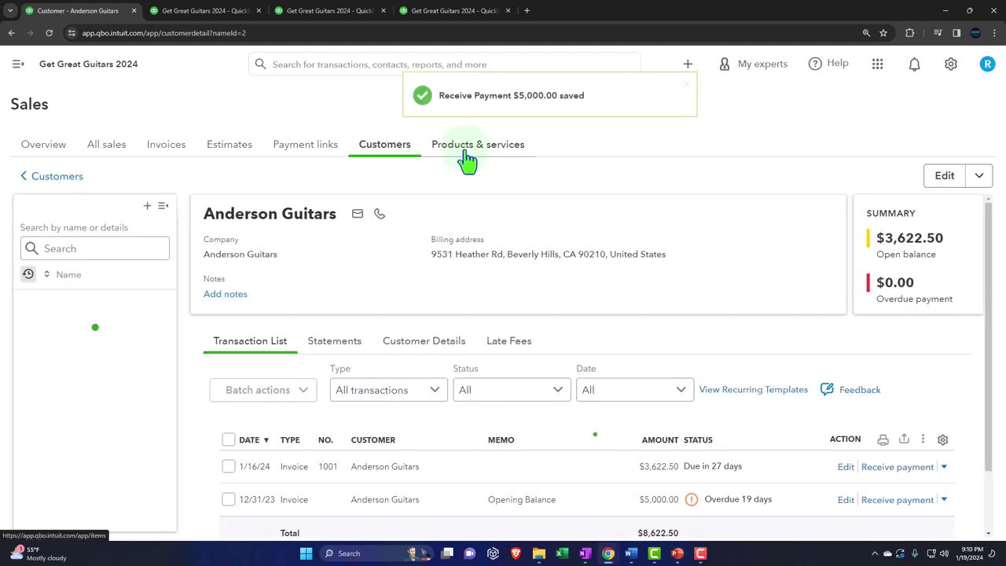
Switch to the balance sheet report and rerun it to include the saved payment.
left_click(201, 10)
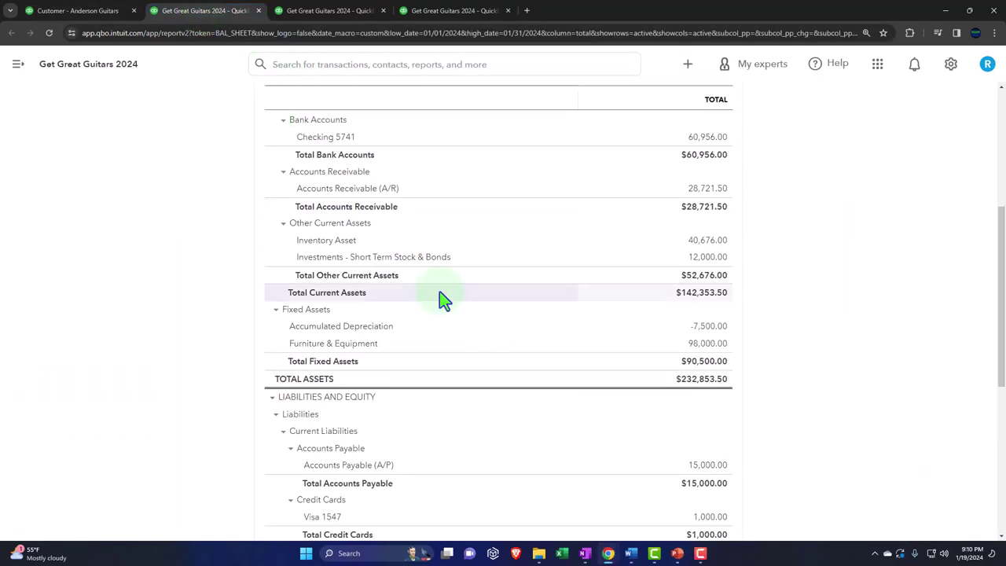
scroll(434, 291, "up", 4)
left_click(608, 217)
scroll(613, 228, "down", 2)
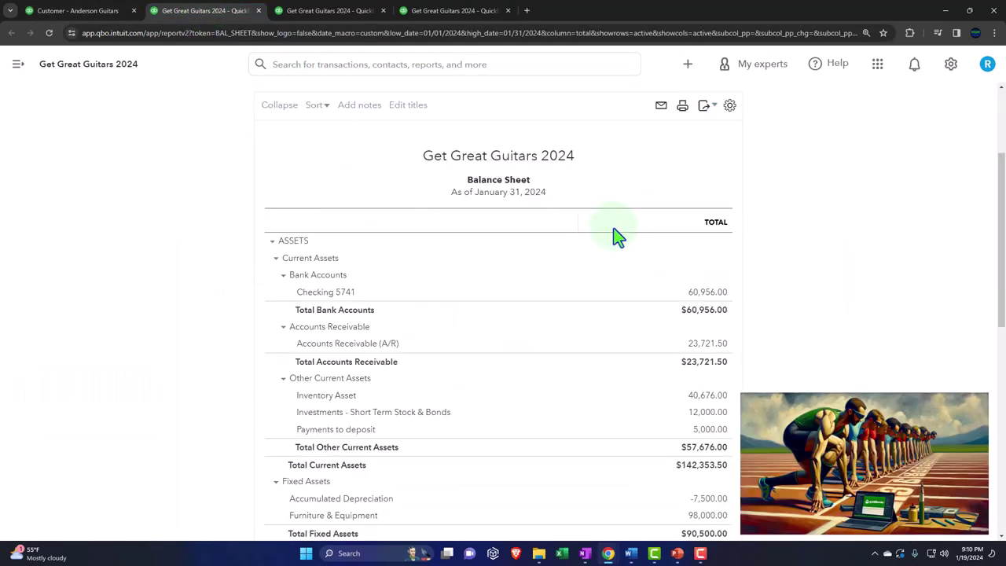
key("ctrl+plus")
key("ctrl+plus")
key("ctrl+plus")
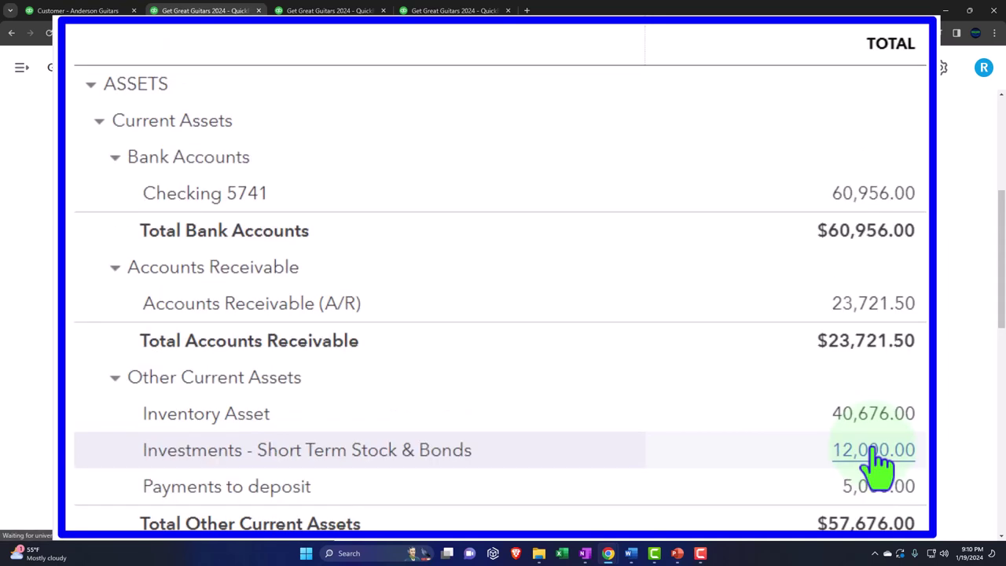
Drill down from Payments to deposit to the source payment form, then go back to the balance sheet.
left_click(874, 404)
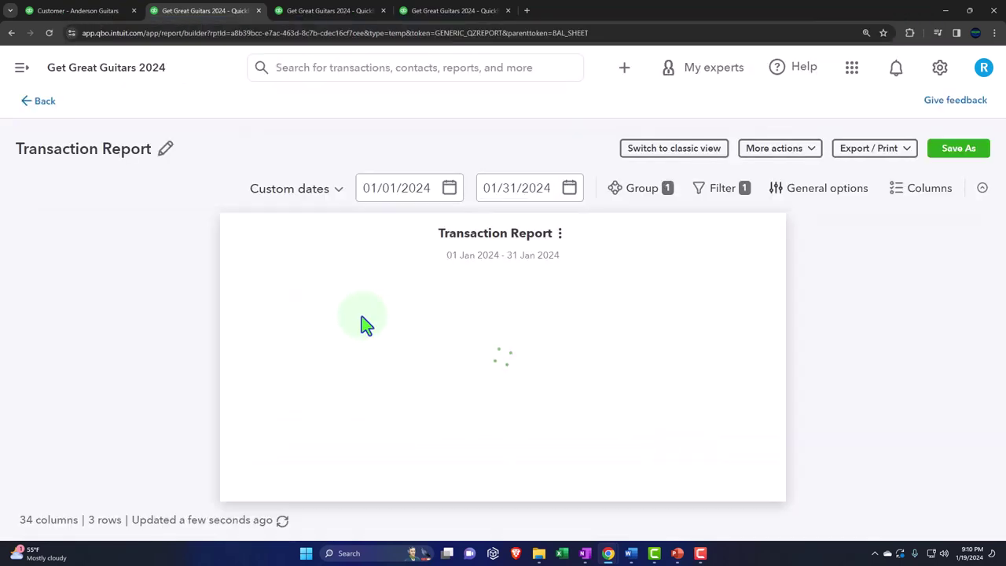
key("ctrl+minus")
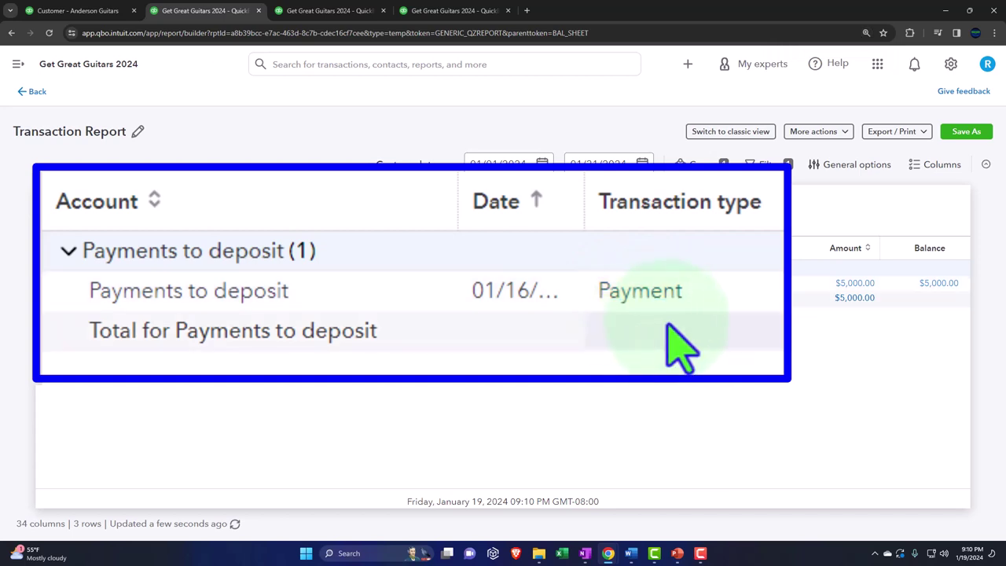
left_click(655, 302)
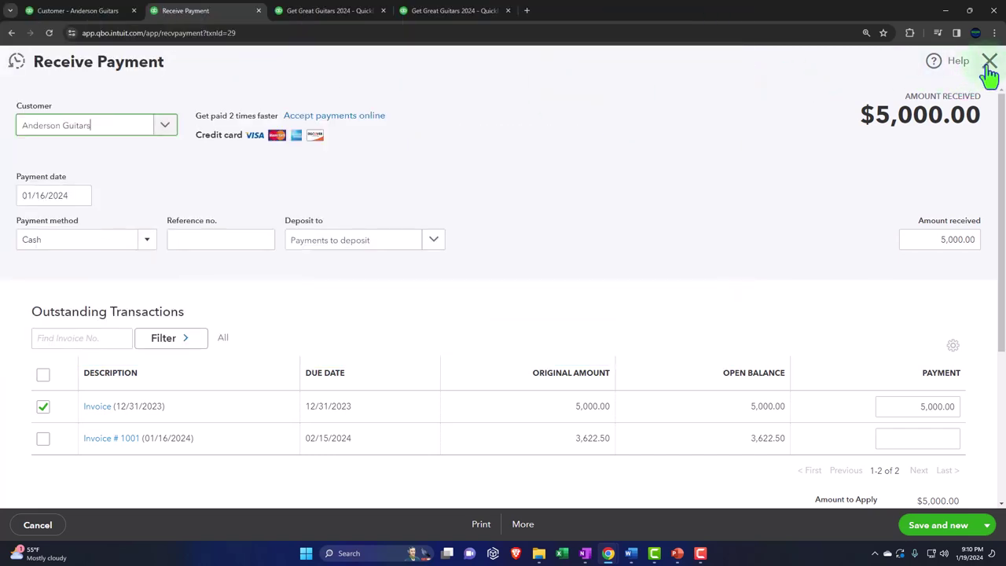
left_click(988, 61)
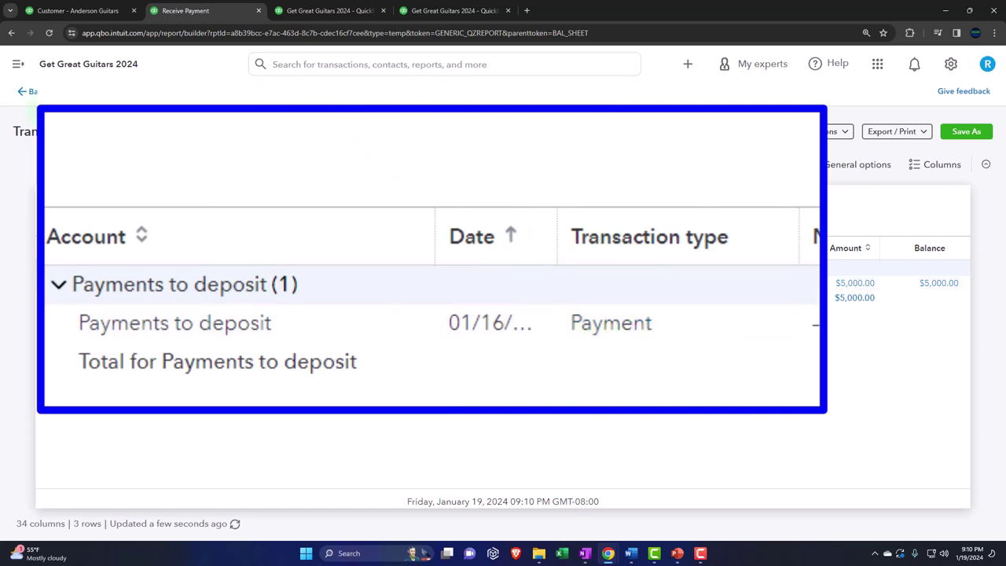
left_click(29, 93)
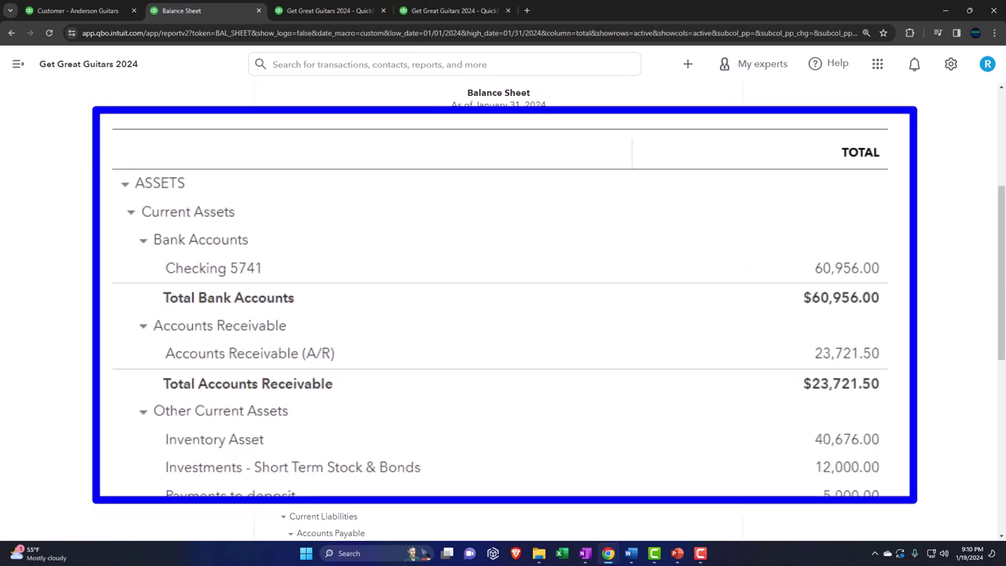
Open the Accounts Receivable (A/R) transaction detail from the balance sheet and set the report's start date to 01/01/2023.
scroll(502, 314, "down", 3)
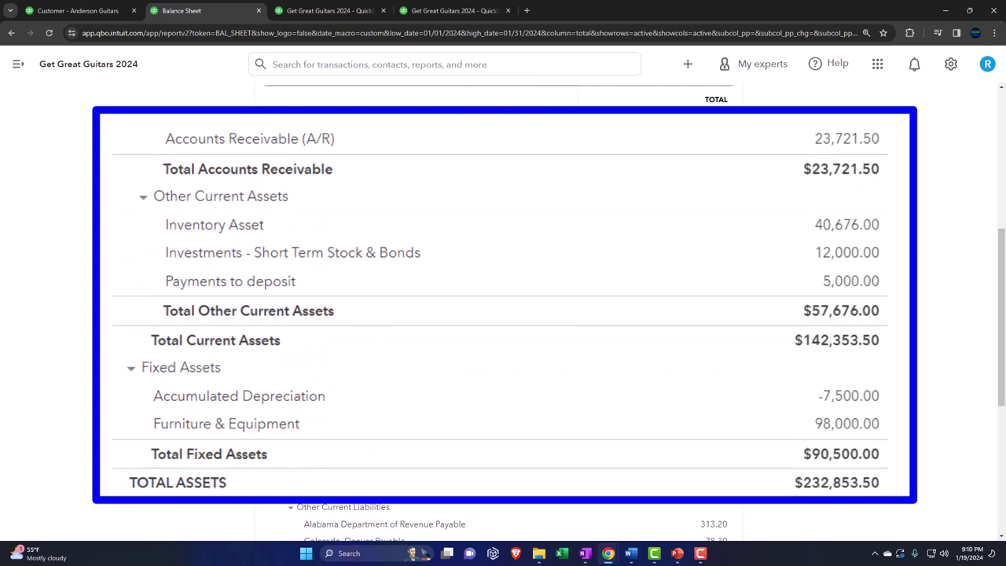
scroll(503, 314, "up", 3)
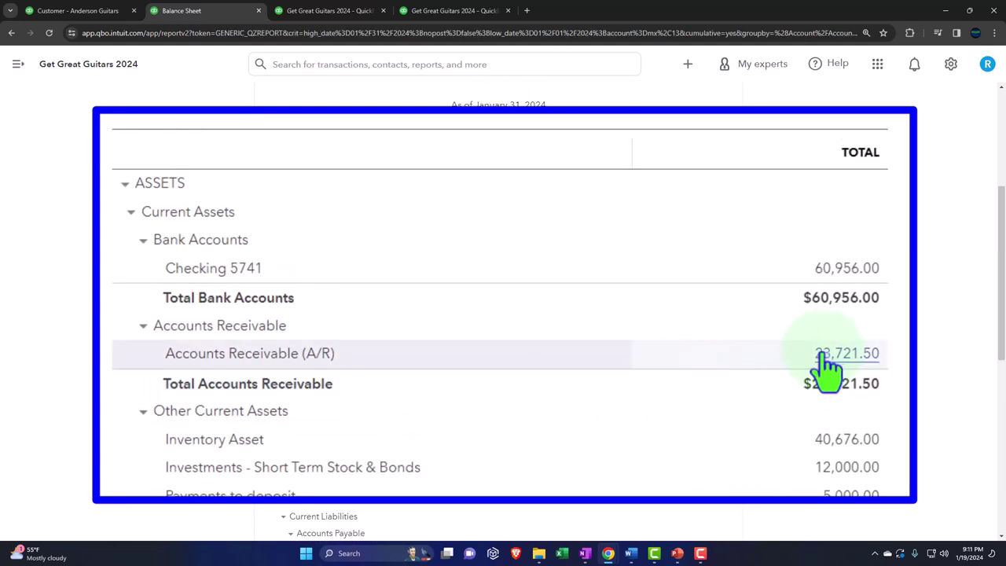
left_click(825, 355)
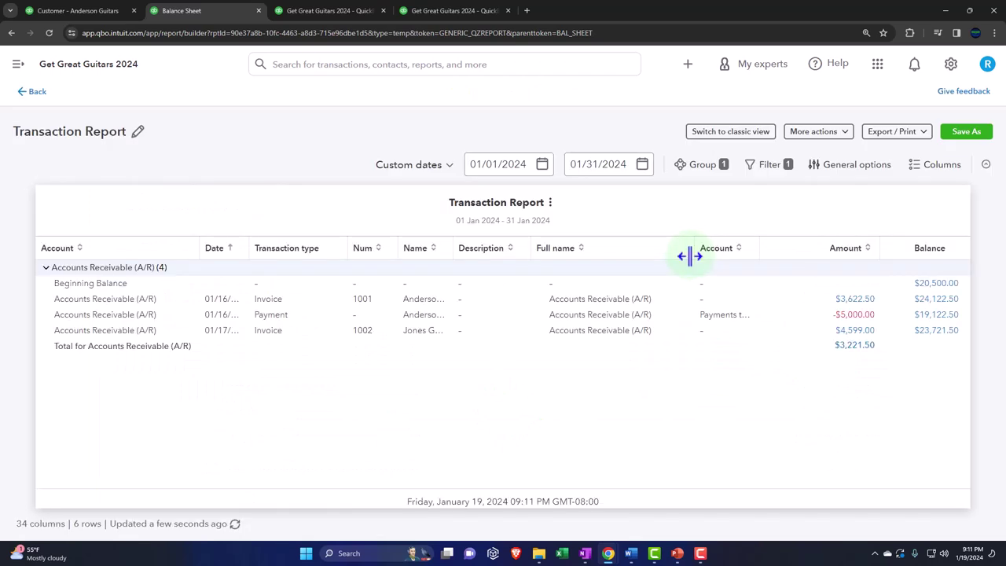
key("ctrl+minus")
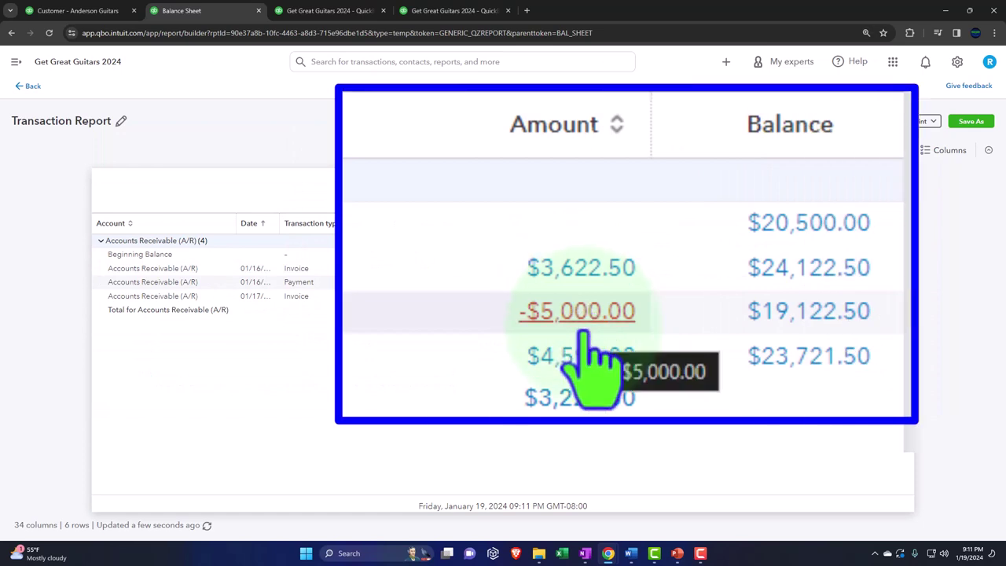
left_click(586, 151)
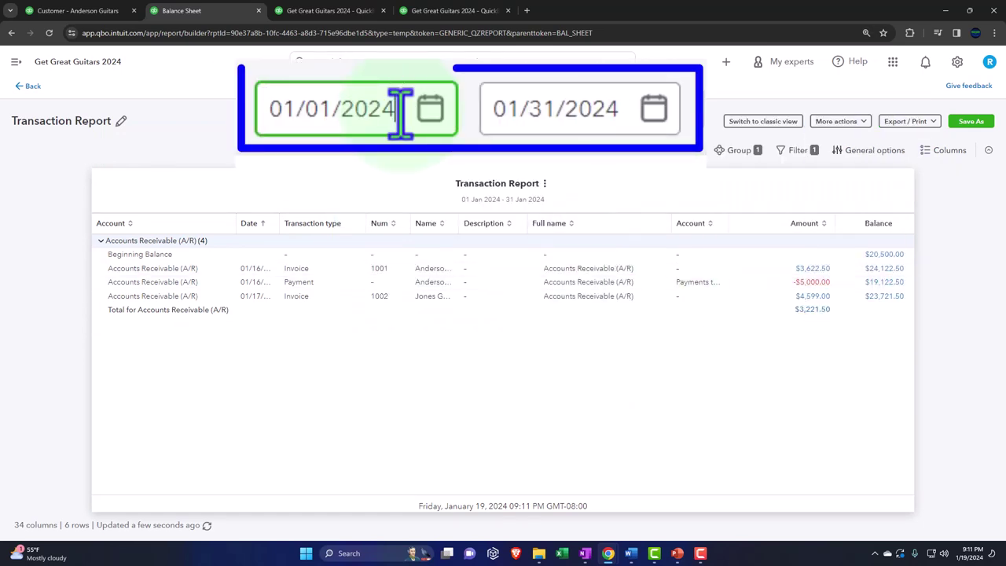
key("BackSpace")
type("3")
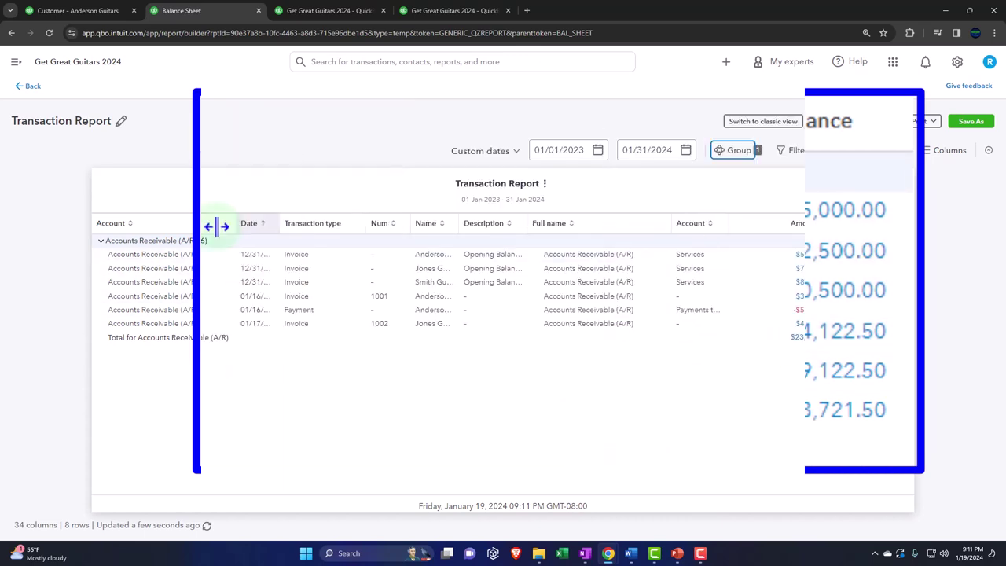
Exit the transaction report without saving and return to the balance sheet.
left_click(35, 86)
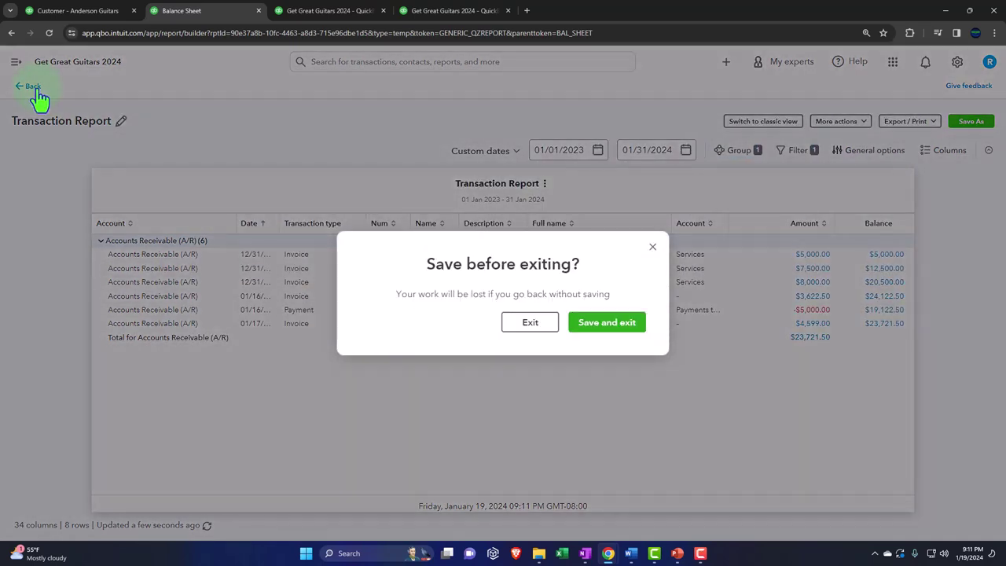
left_click(539, 323)
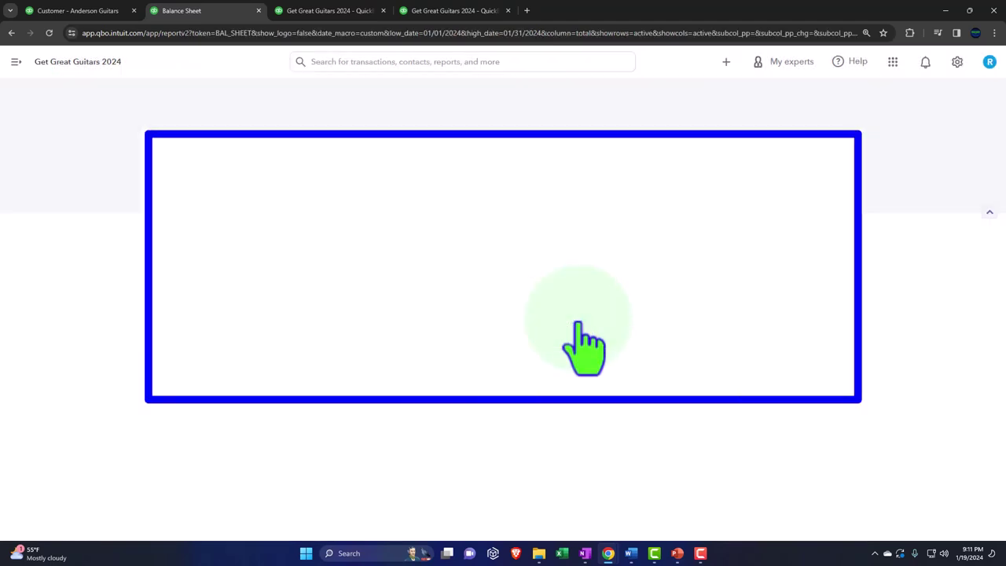
key("ctrl+plus")
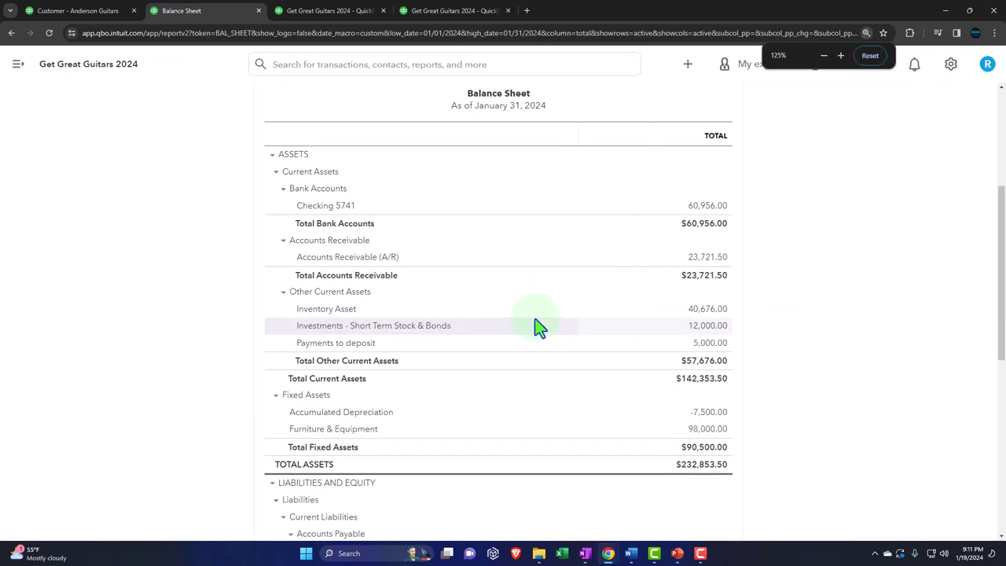
key("ctrl+plus")
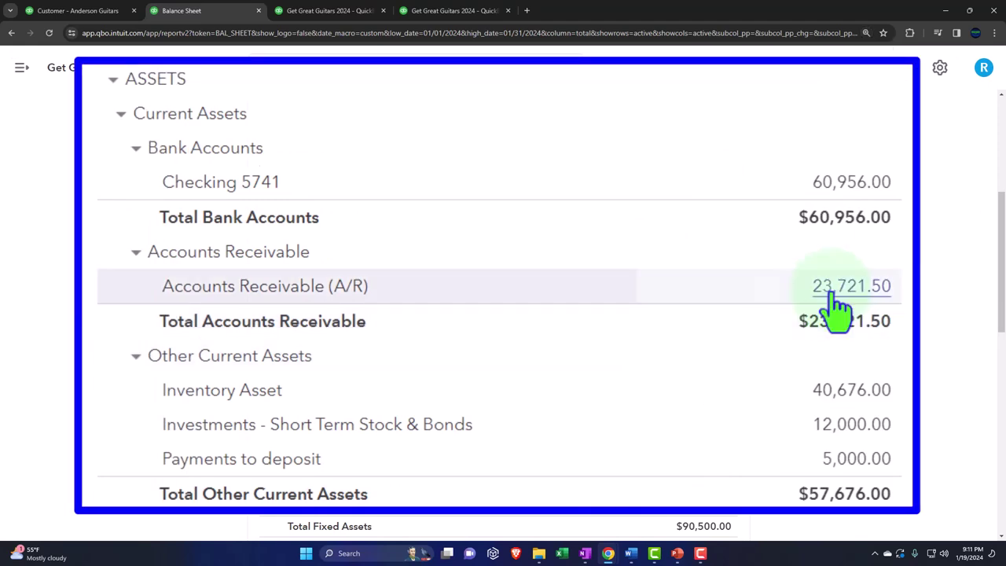
Duplicate the Trial Balance browser tab and open the Reports page in the copy.
left_click(468, 15)
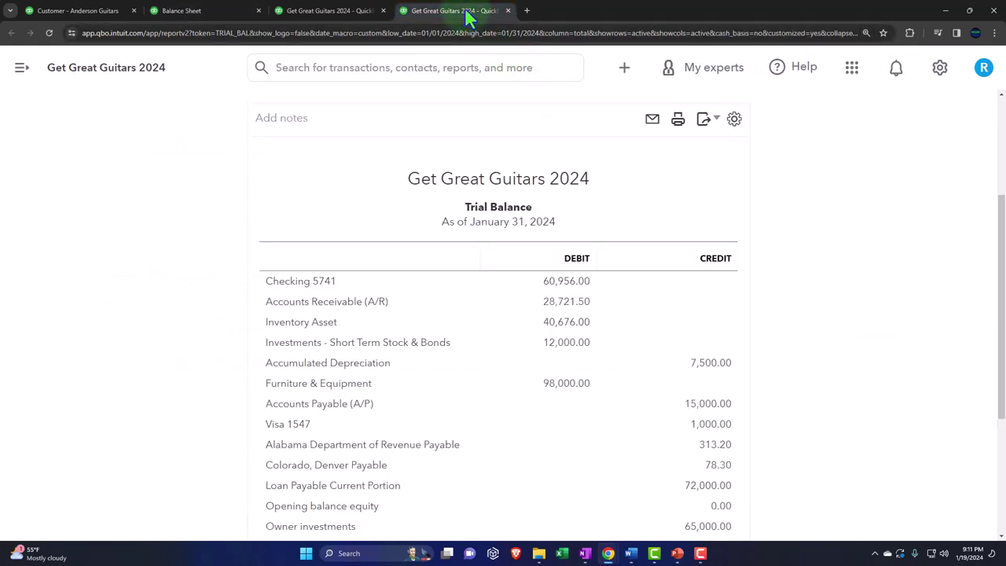
right_click(468, 17)
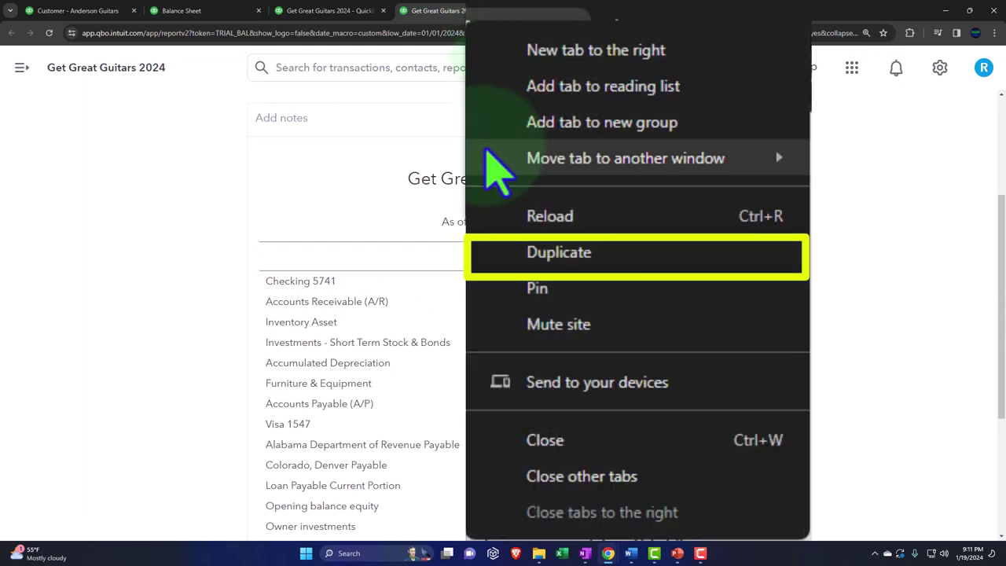
left_click(520, 253)
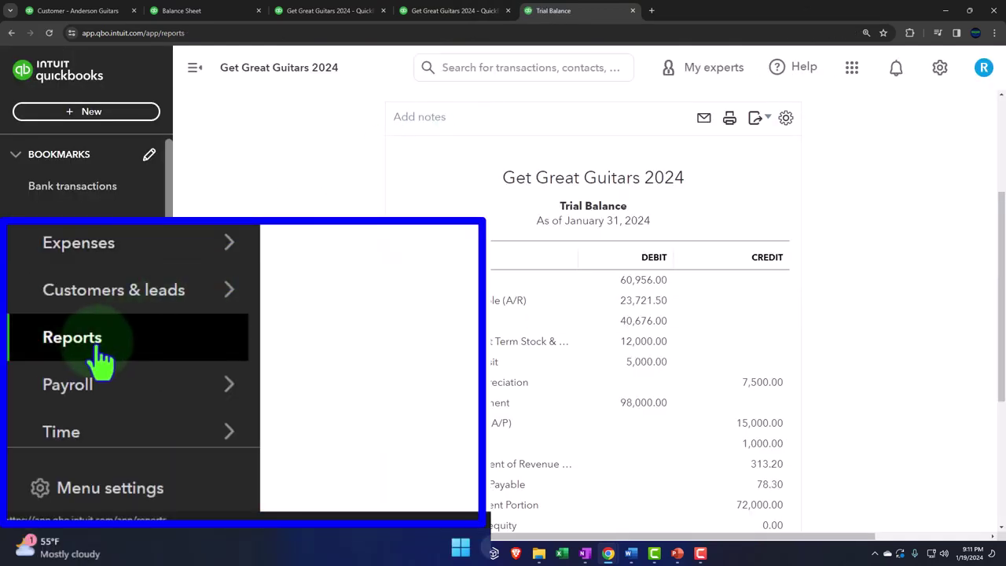
left_click(98, 355)
left_click(197, 69)
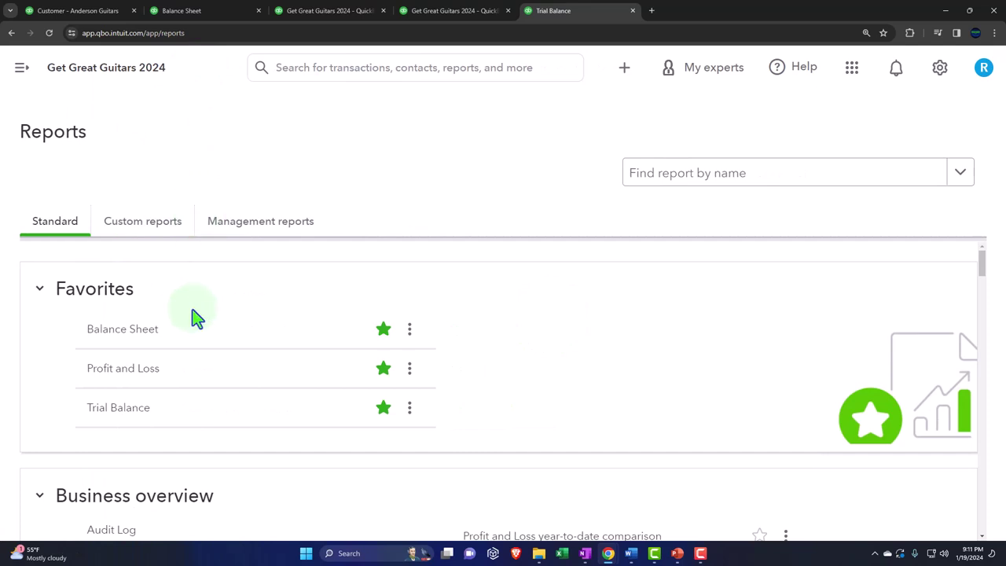
Open the Customer Balance Detail report and compare its total with Accounts Receivable on the balance sheet.
scroll(190, 322, "down", 4)
scroll(189, 341, "down", 4)
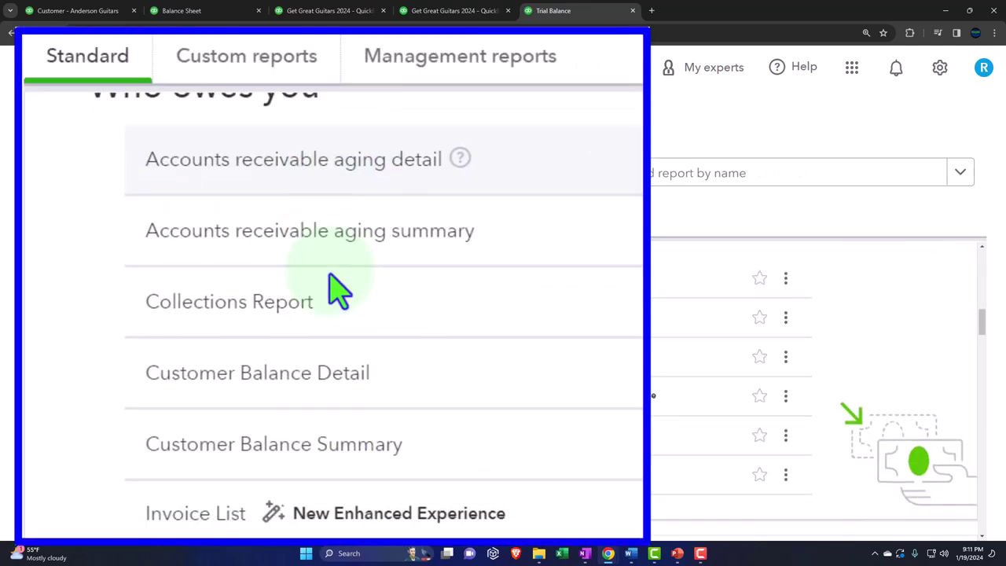
left_click(222, 386)
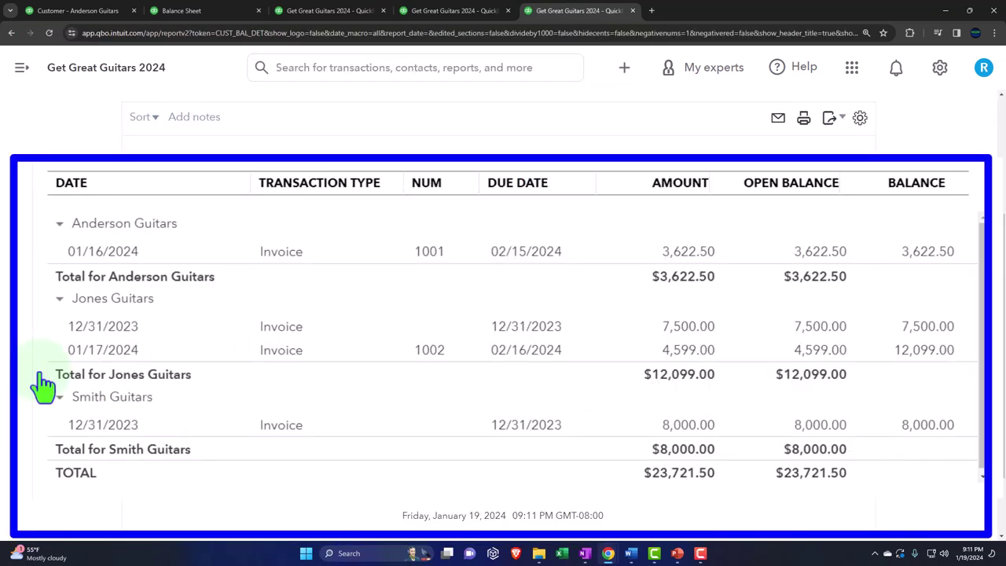
scroll(128, 296, "up", 3)
scroll(114, 298, "down", 3)
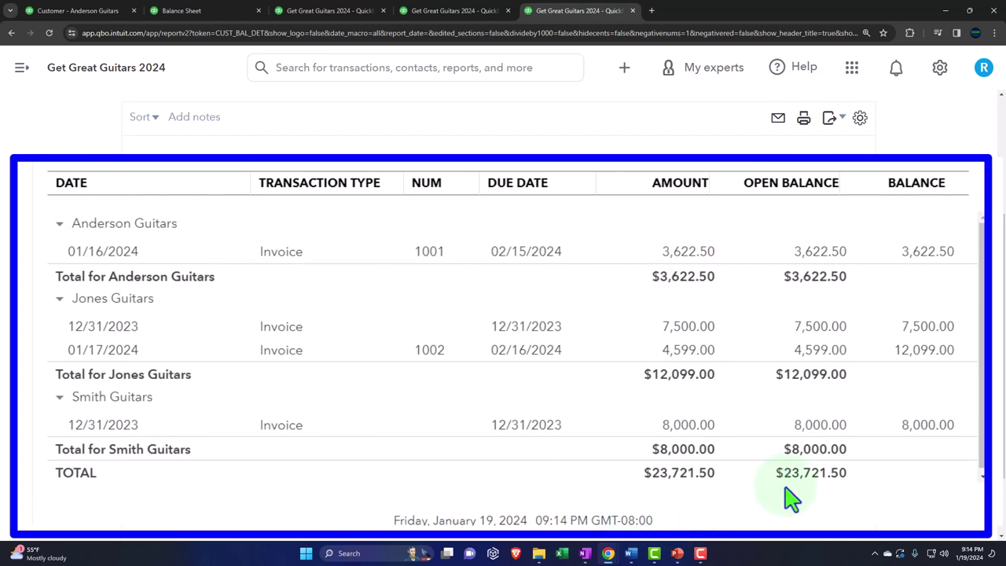
left_click(200, 11)
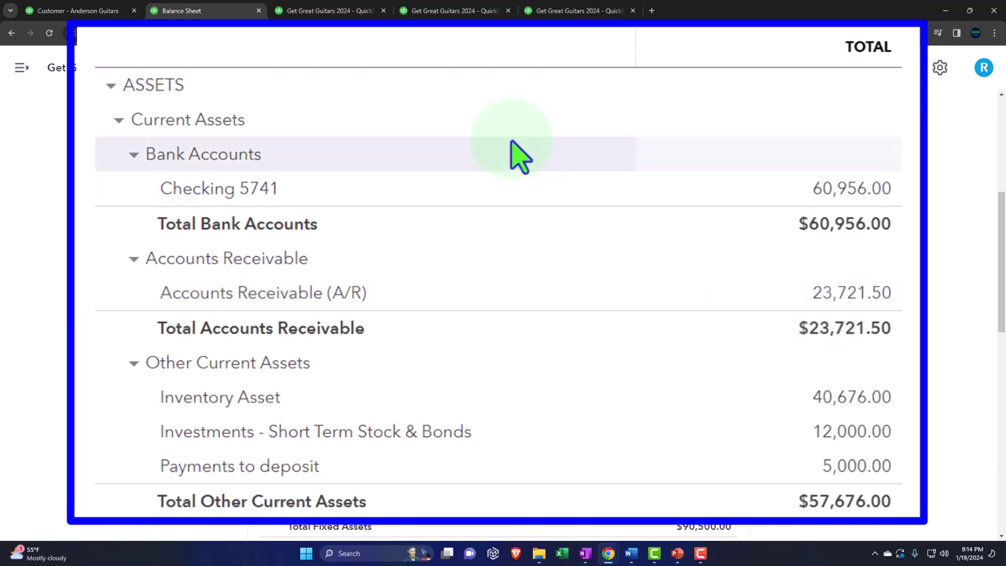
Open the list of all sales transactions and filter its invoices to the Open status.
left_click(81, 11)
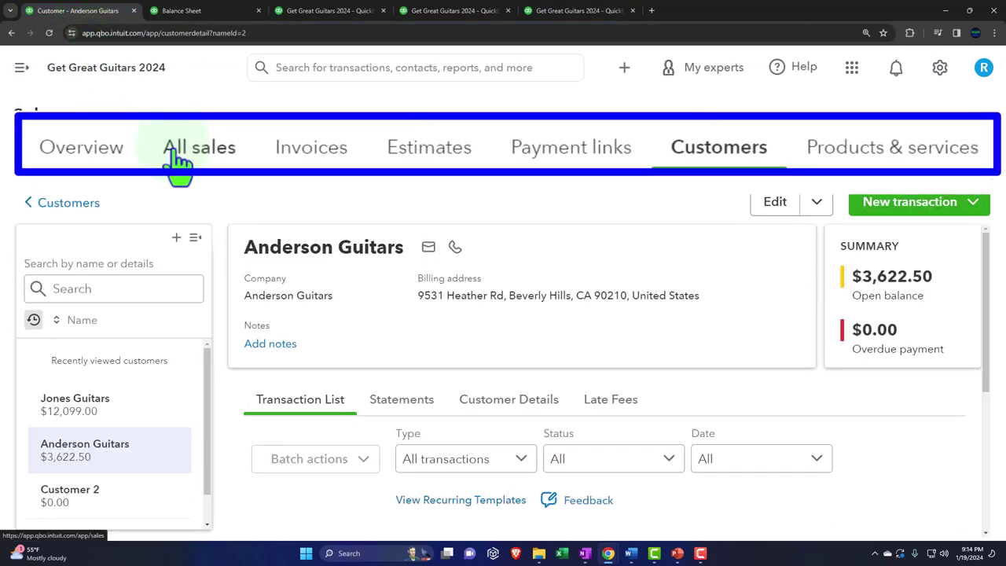
left_click(234, 161)
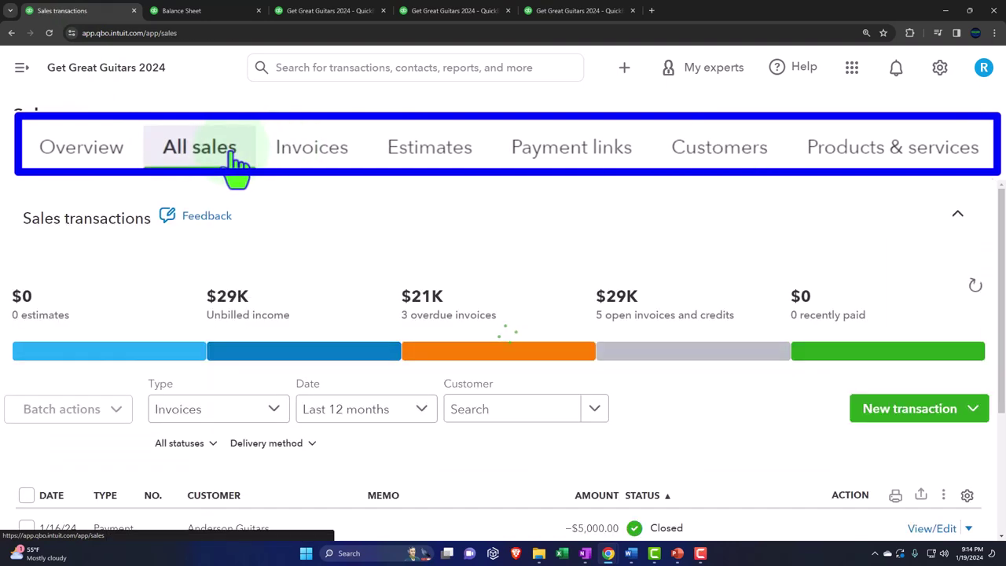
key("ctrl+minus")
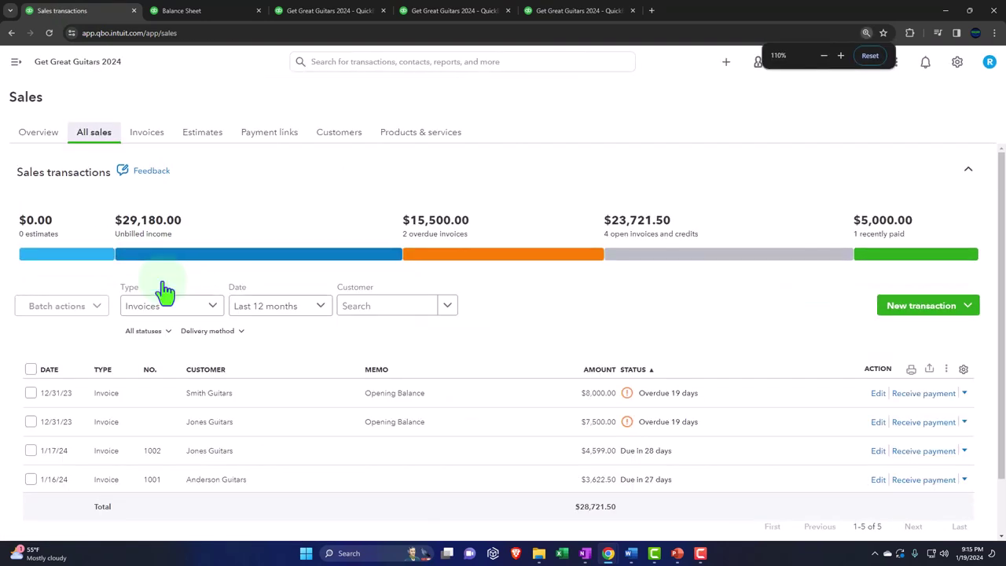
left_click(206, 316)
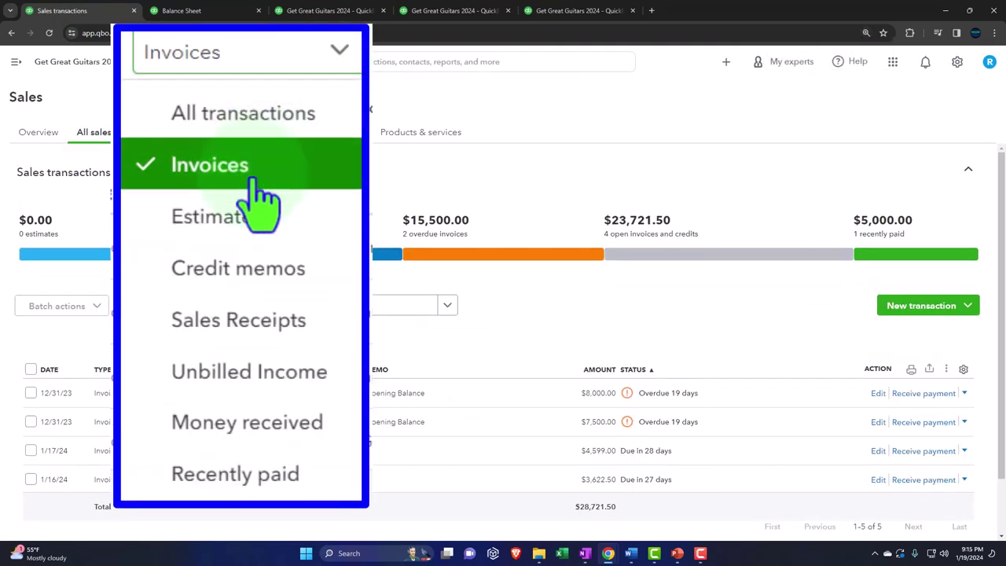
left_click(177, 371)
scroll(338, 330, "down", 1)
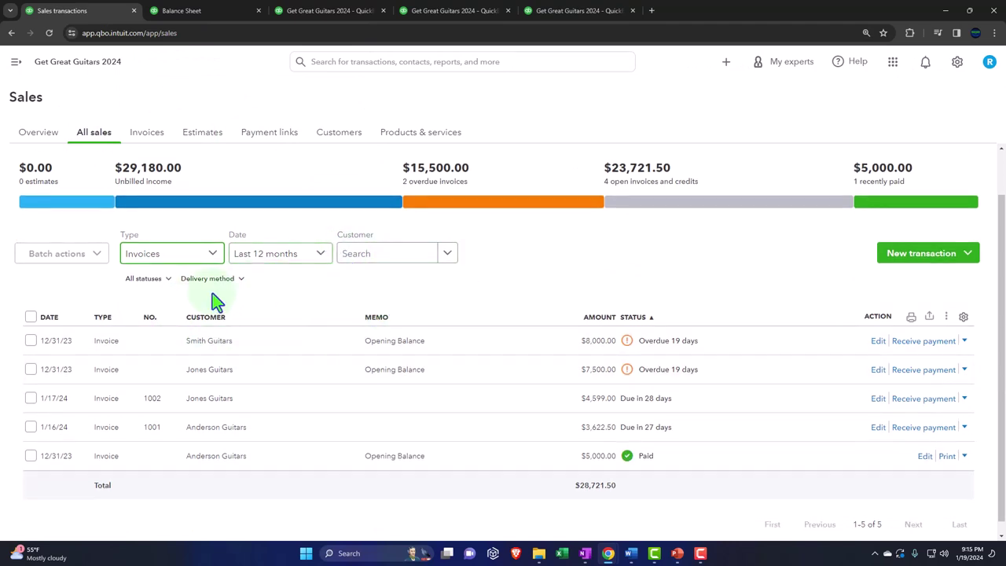
left_click(168, 281)
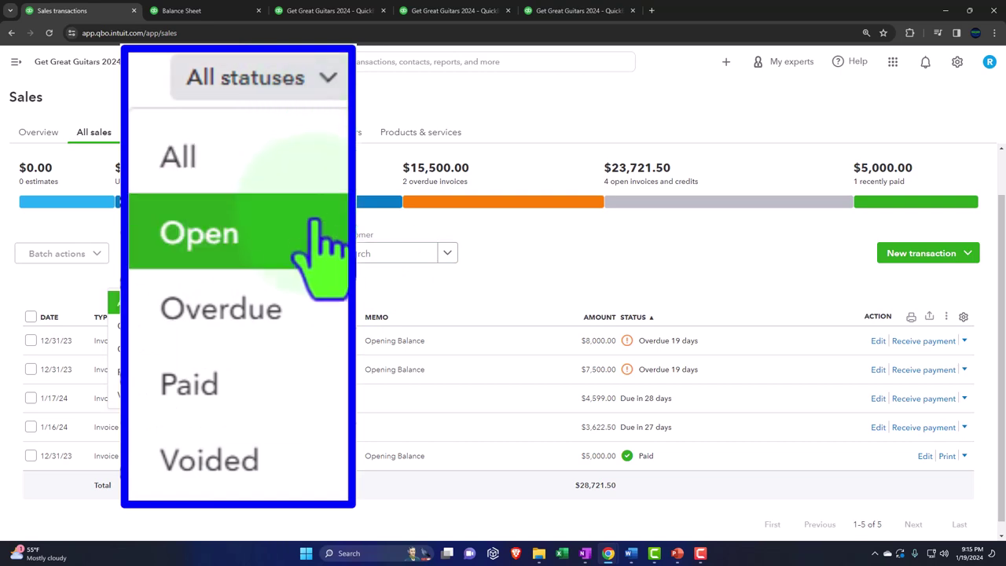
left_click(161, 325)
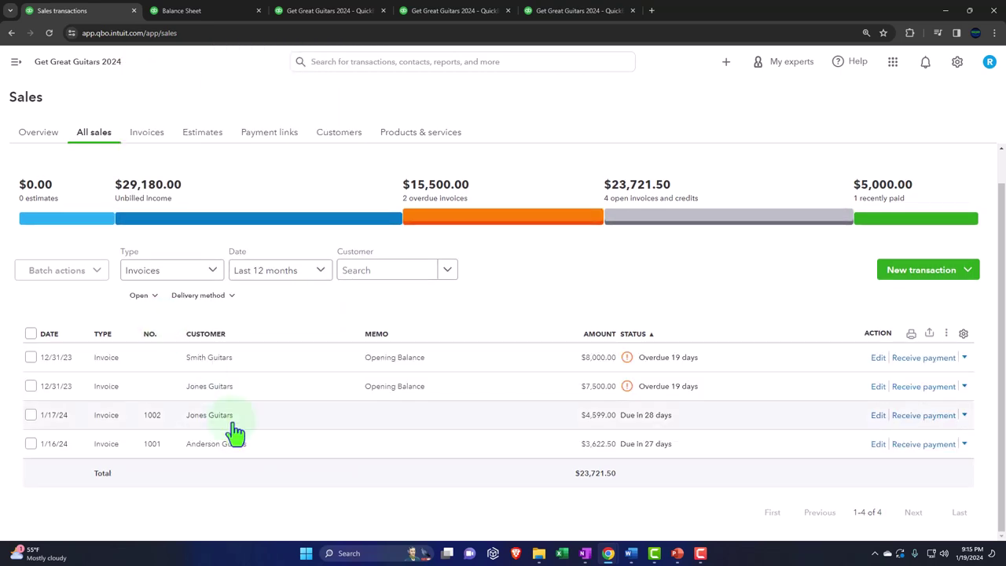
Keep the transaction type on Invoices and filter the sales list to the Paid status.
left_click(213, 275)
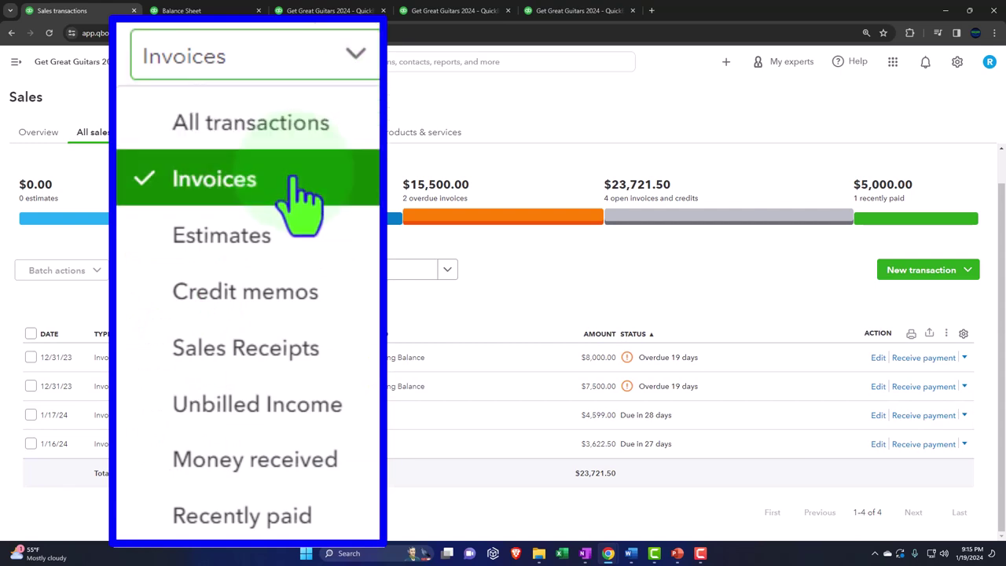
left_click(196, 318)
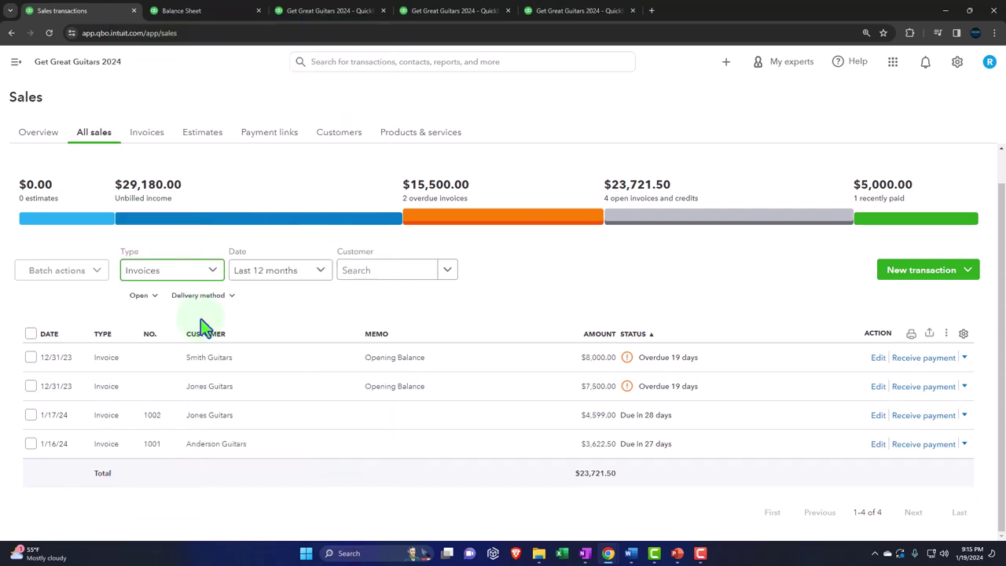
left_click(141, 295)
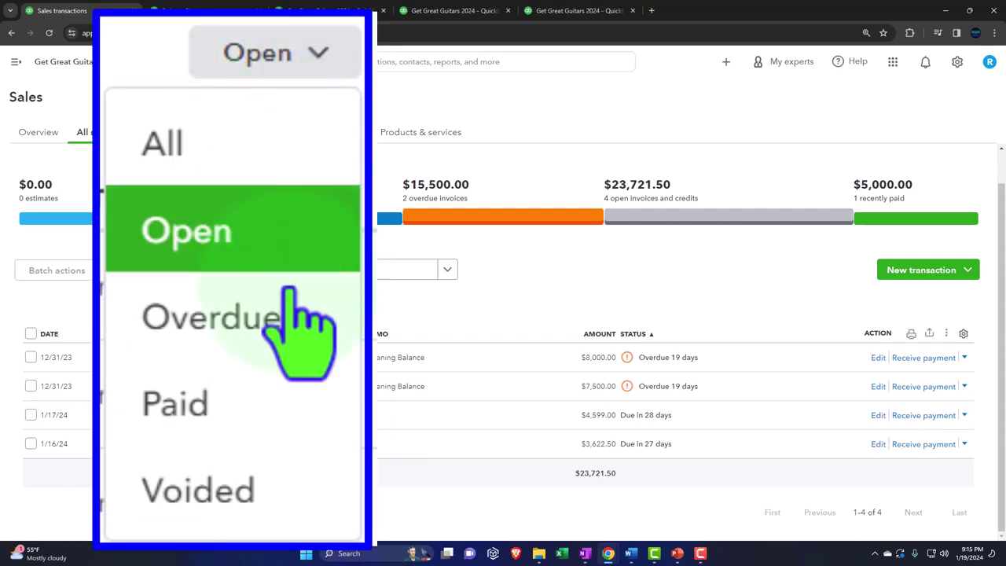
left_click(145, 374)
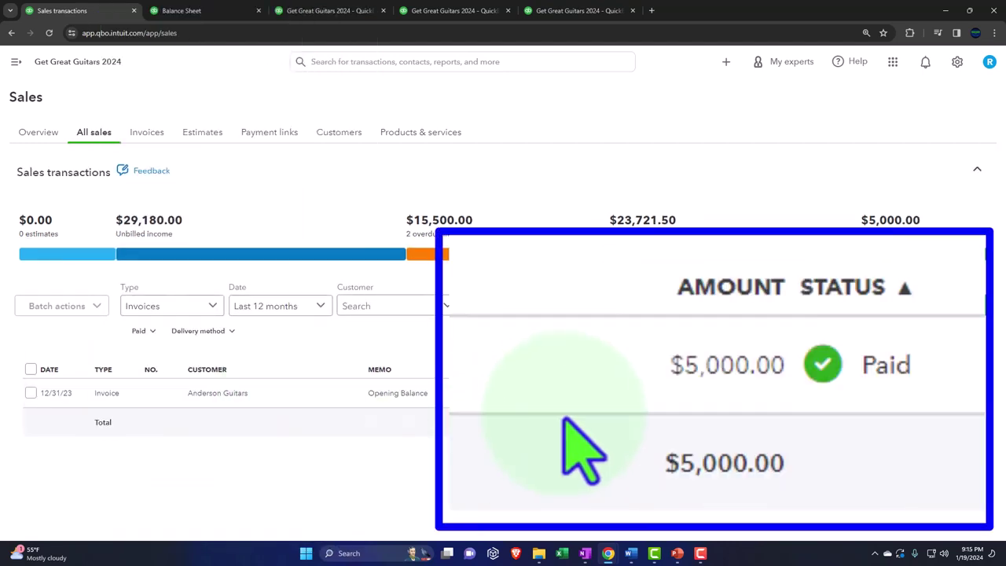
Open the Invoices list and view it with the status filter set to All and back to Unpaid.
left_click(149, 136)
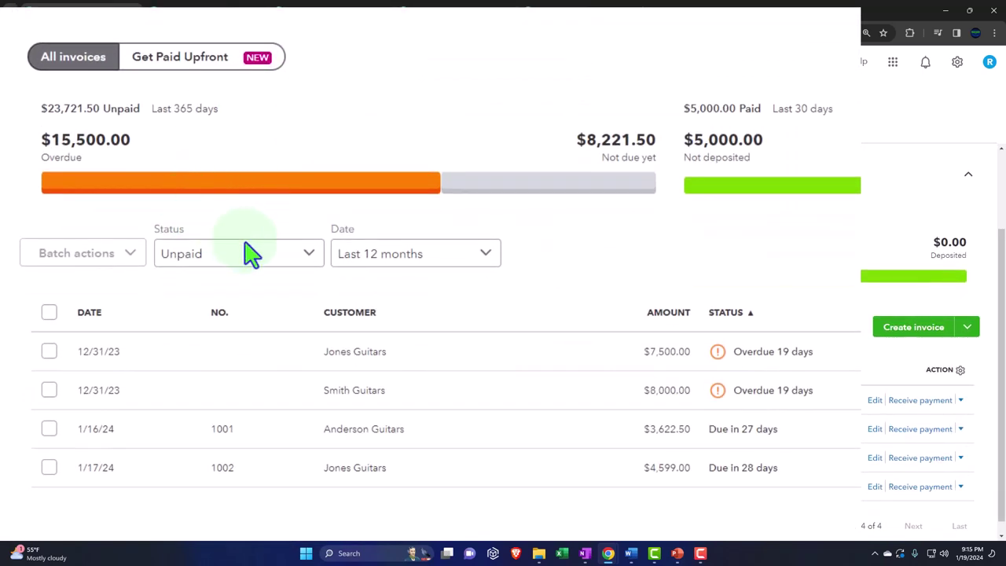
left_click(305, 268)
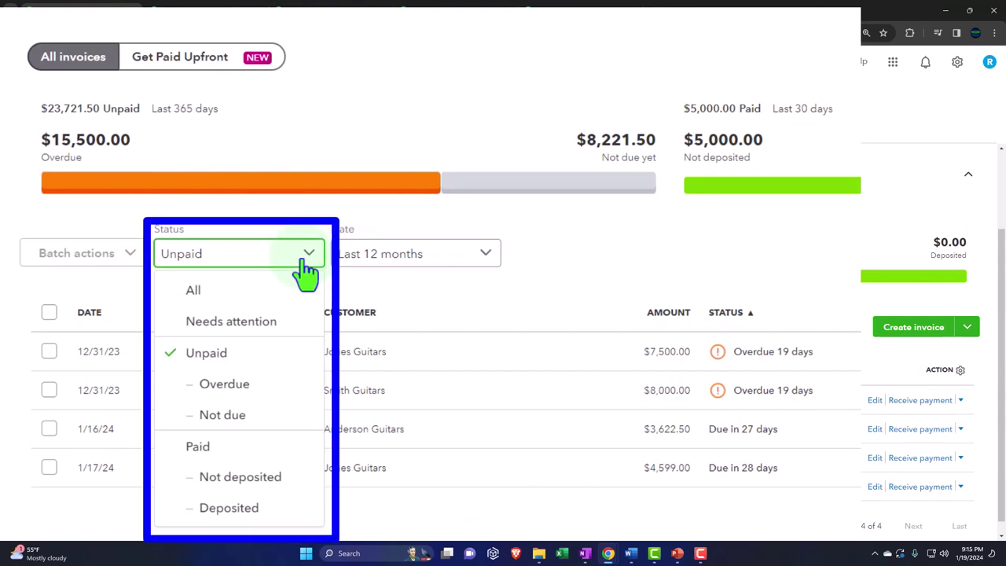
left_click(264, 291)
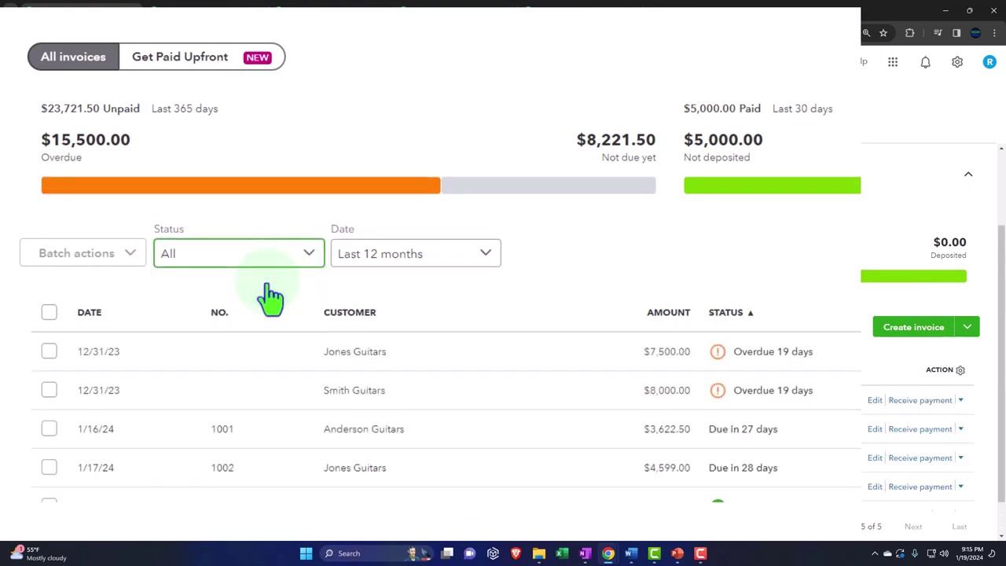
left_click(316, 267)
left_click(280, 357)
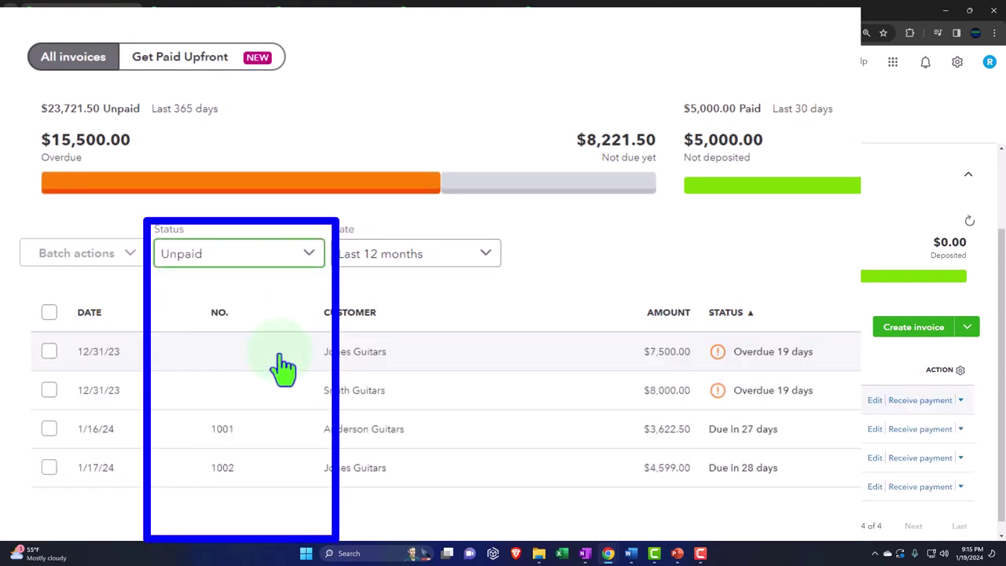
Filter the Invoices list to the Paid status.
scroll(283, 364, "down", 1)
left_click(312, 249)
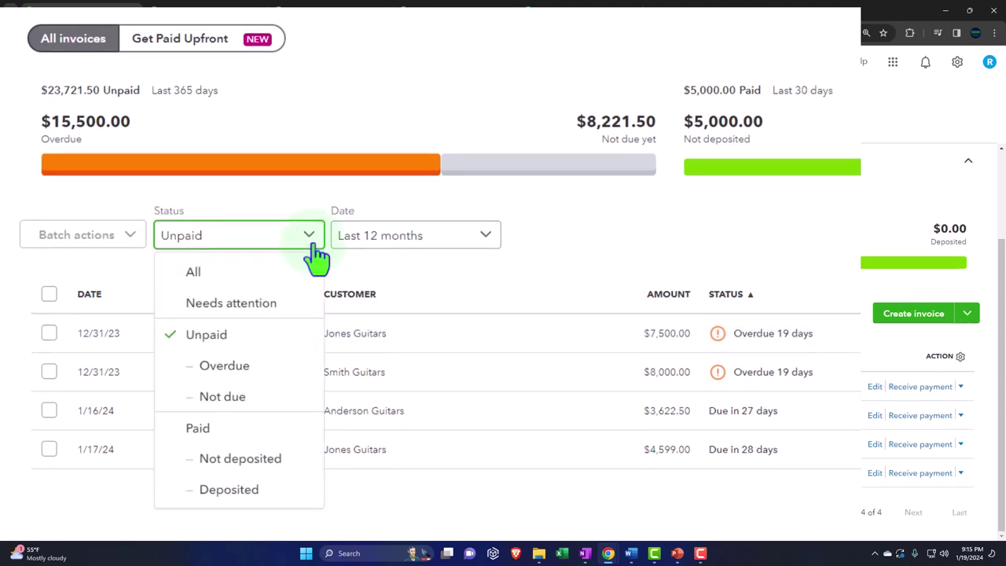
left_click(265, 431)
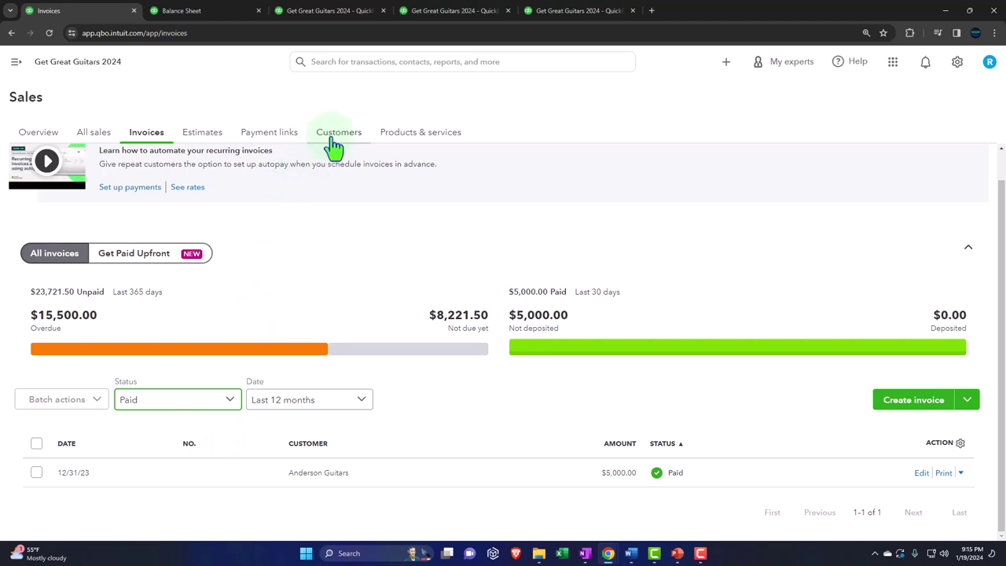
Open the Customers list filtered to open invoices and credits, and dismiss the payroll banner.
left_click(334, 143)
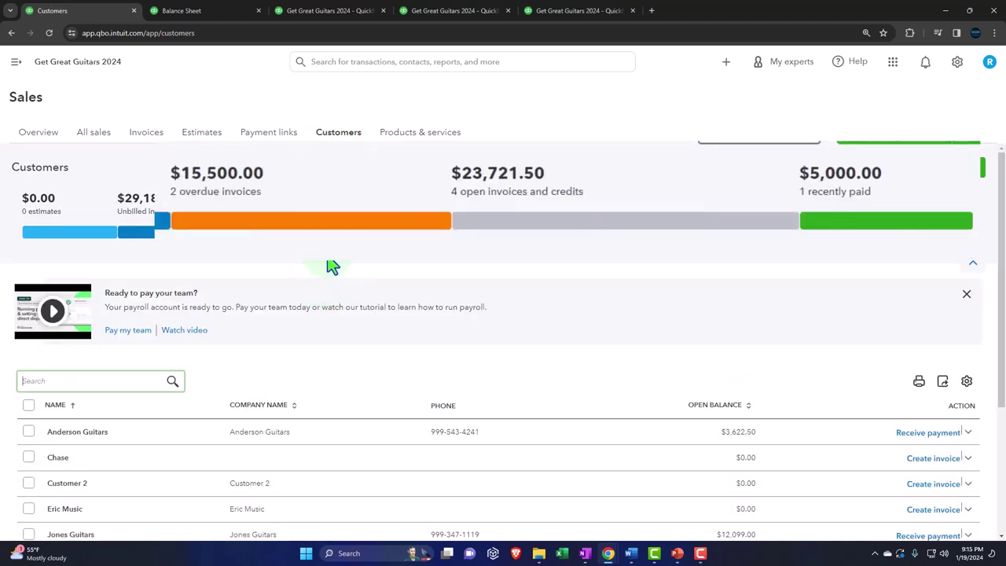
left_click(516, 225)
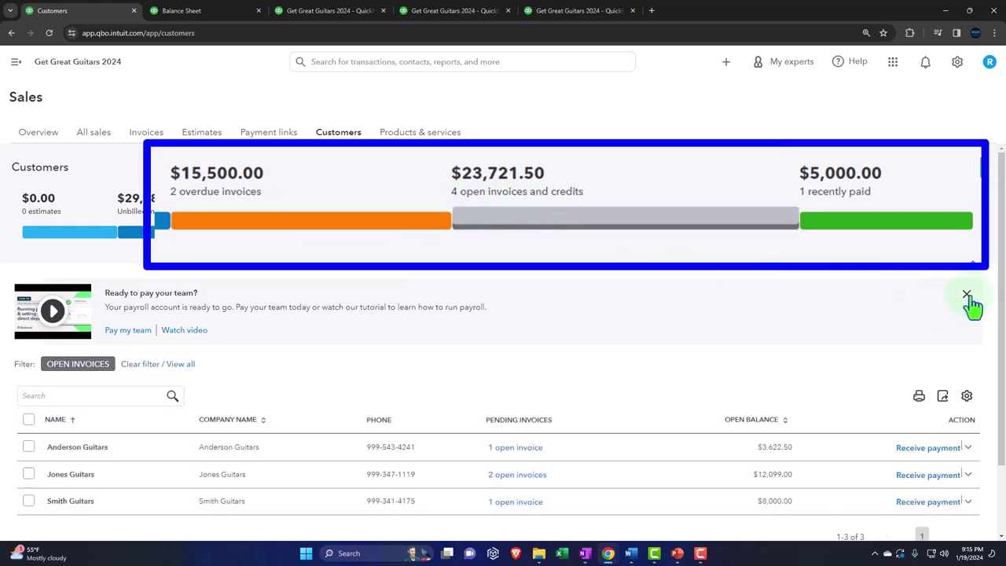
left_click(966, 294)
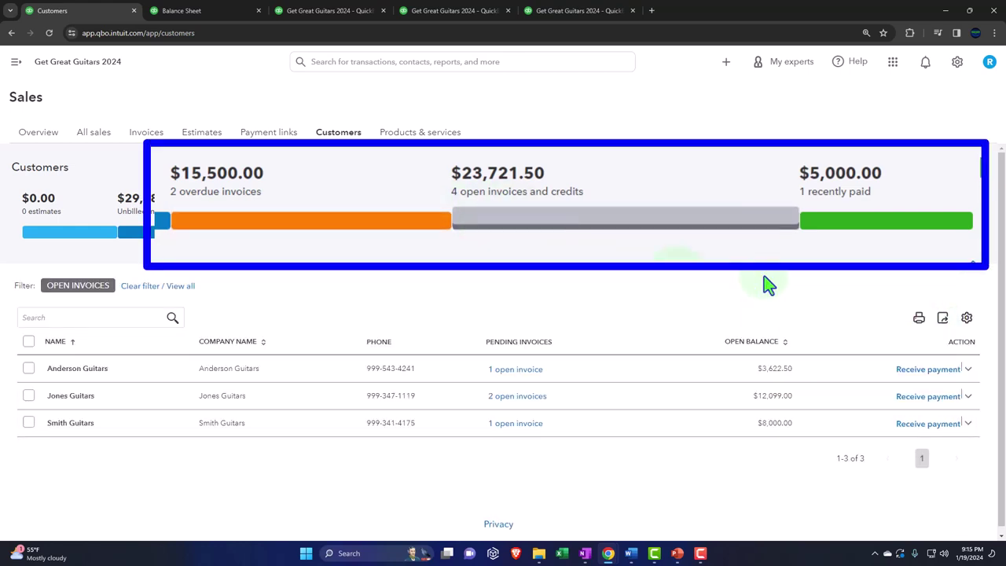
Filter the customers to recently paid and open Anderson Guitars' transaction list.
left_click(849, 232)
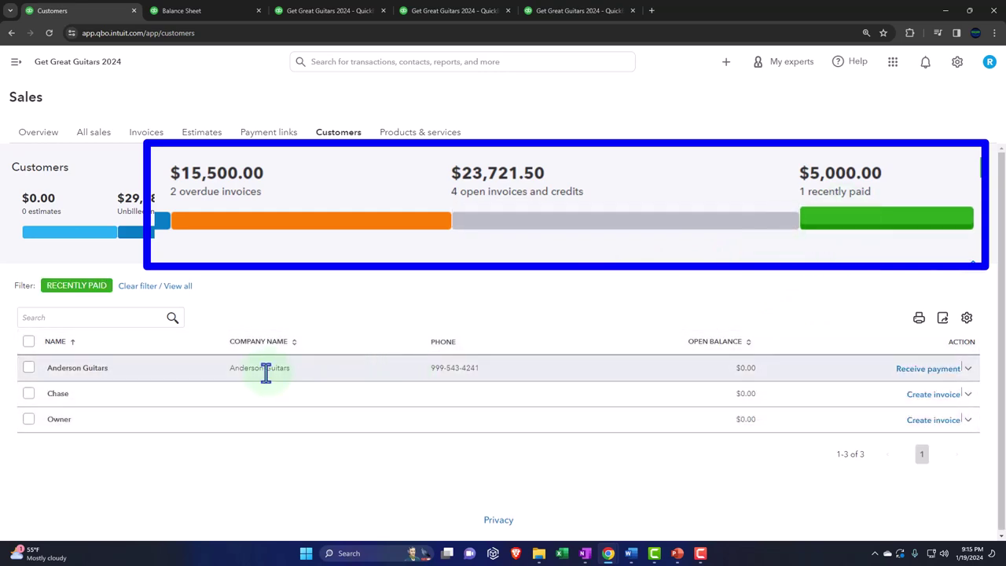
left_click(99, 370)
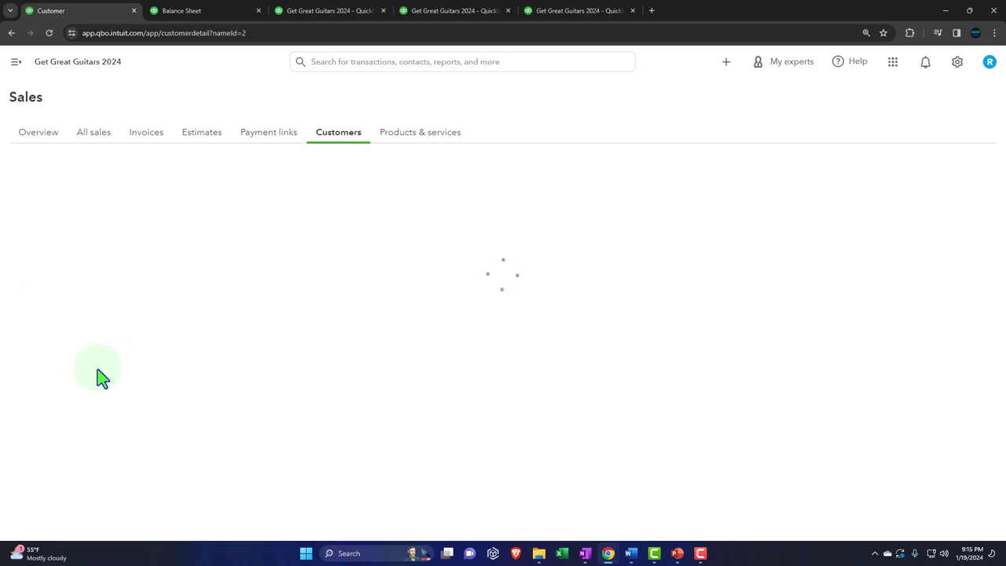
scroll(239, 303, "down", 1)
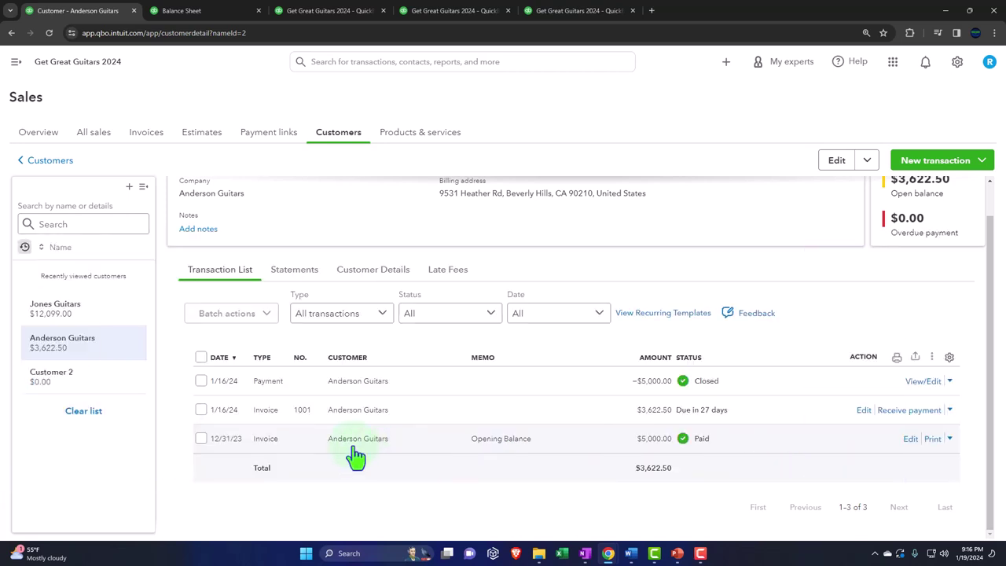
Review the payment activity and the full form of Anderson Guitars' 12/31/23 invoice, and close both views.
left_click(352, 448)
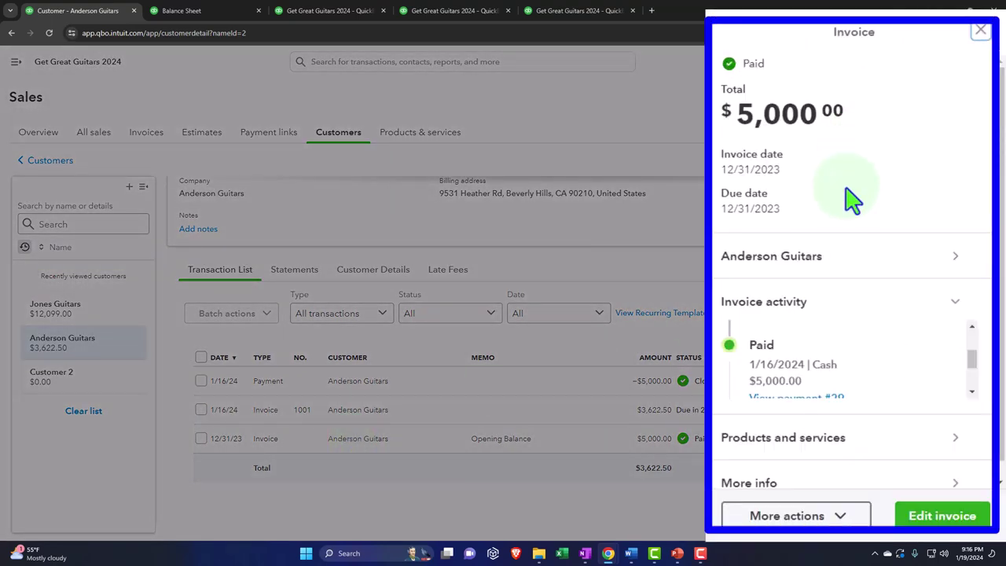
scroll(860, 361, "down", 1)
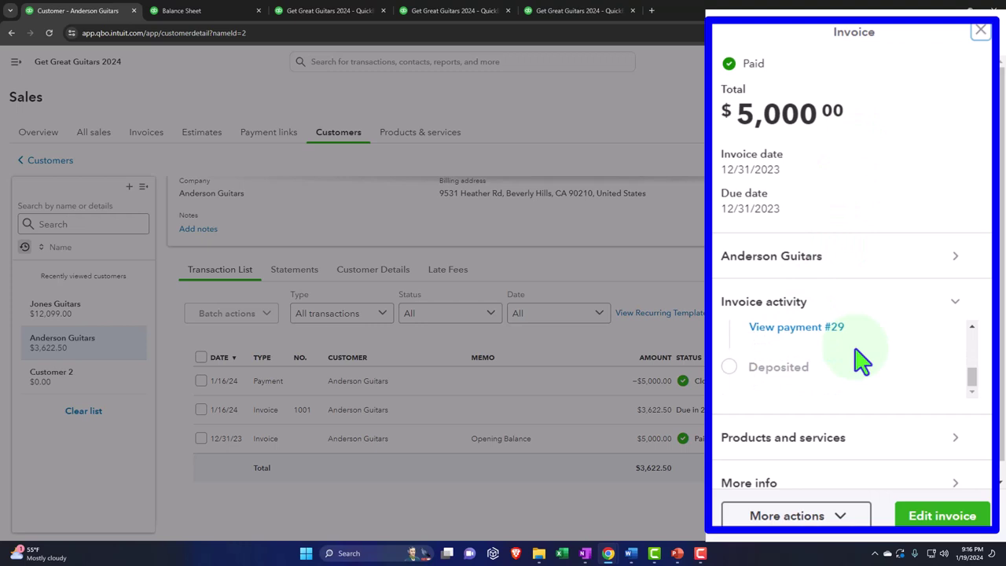
scroll(778, 381, "up", 1)
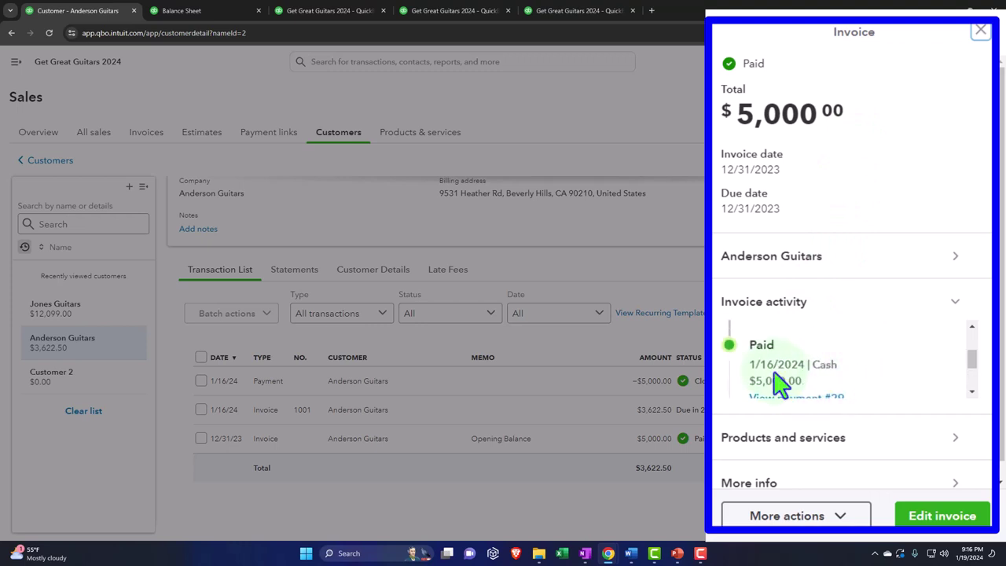
scroll(778, 380, "down", 1)
left_click(982, 33)
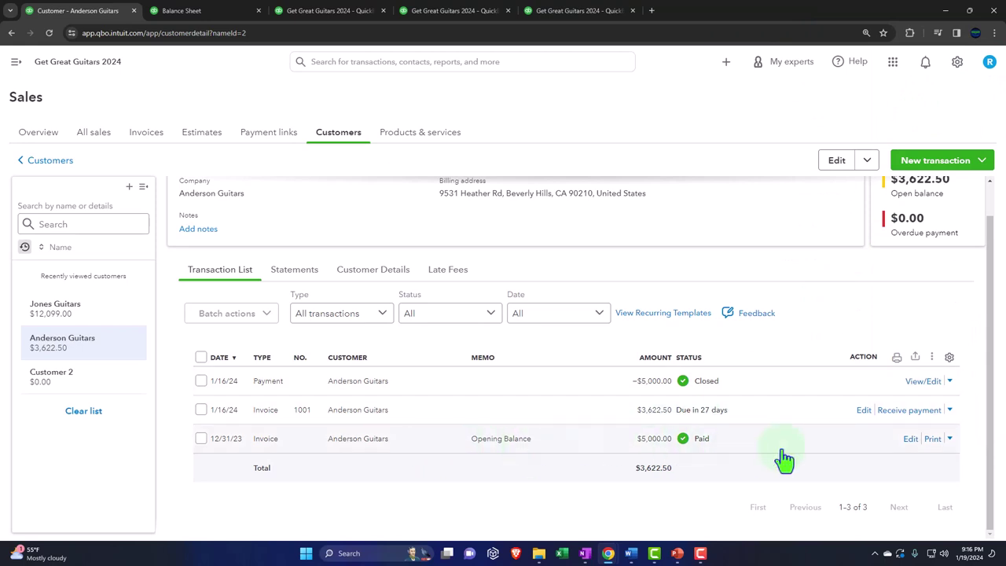
left_click(896, 431)
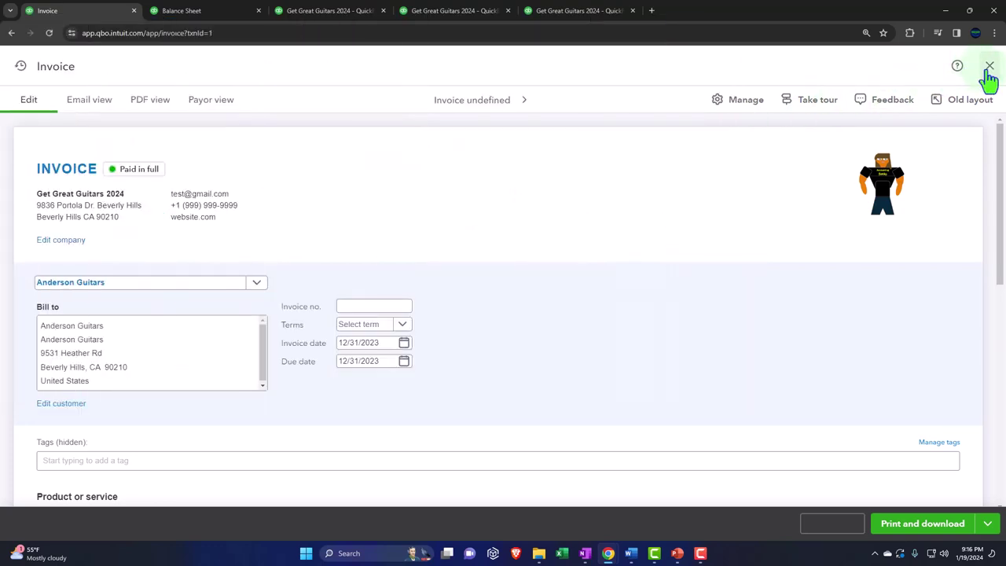
left_click(989, 66)
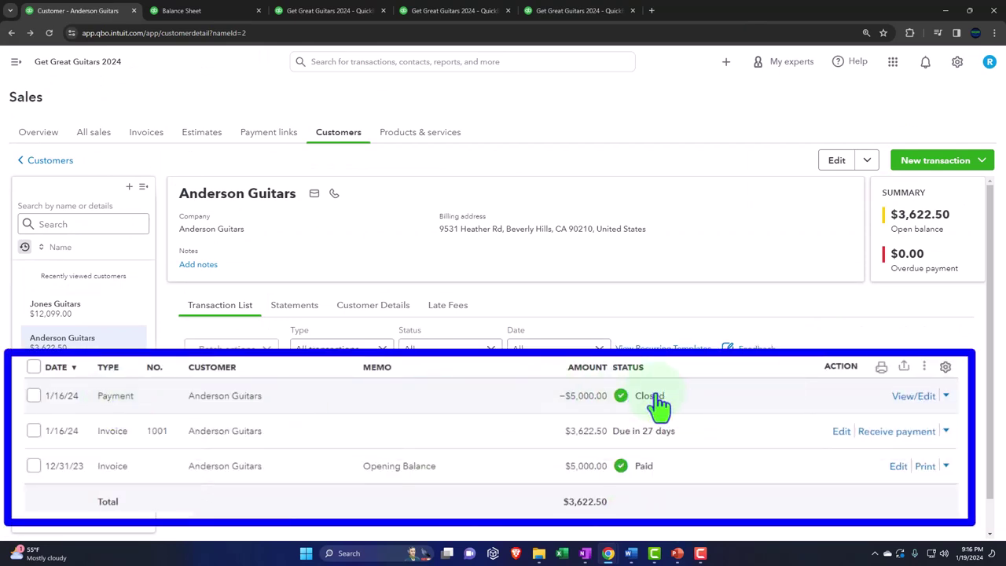
Review the details and the Receive Payment form of Anderson Guitars' 1/16/24 payment, and close them without changes.
left_click(364, 424)
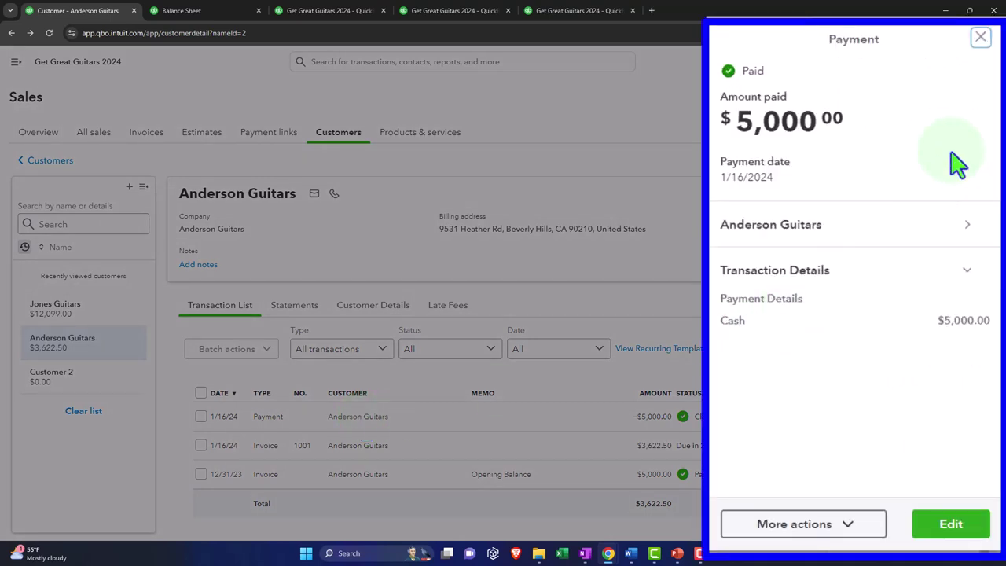
left_click(982, 41)
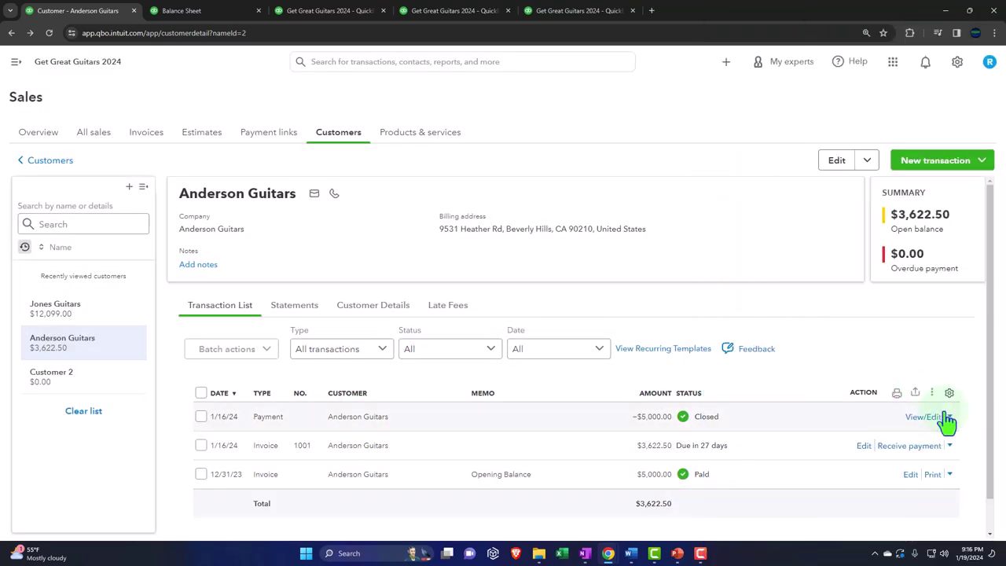
left_click(938, 424)
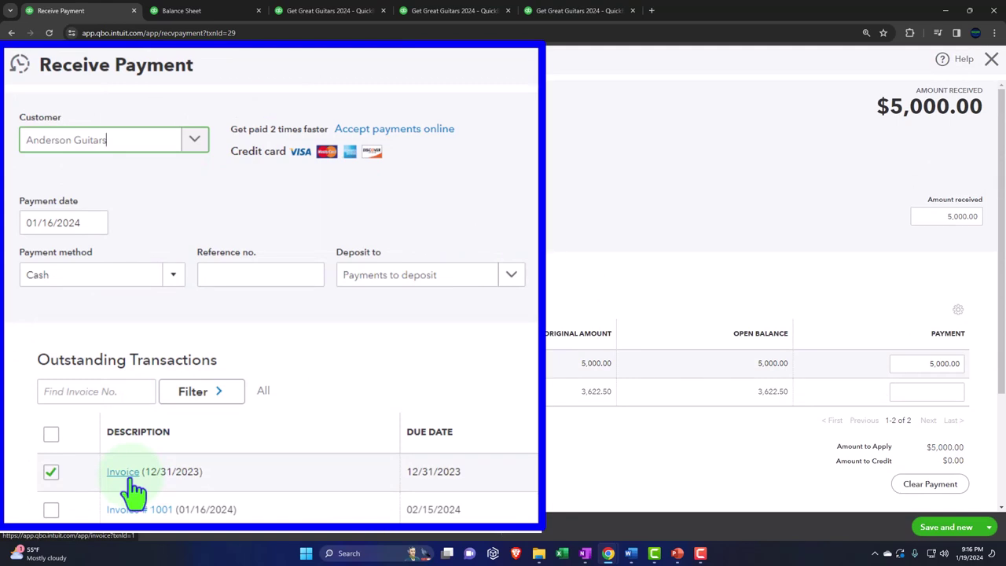
left_click(986, 62)
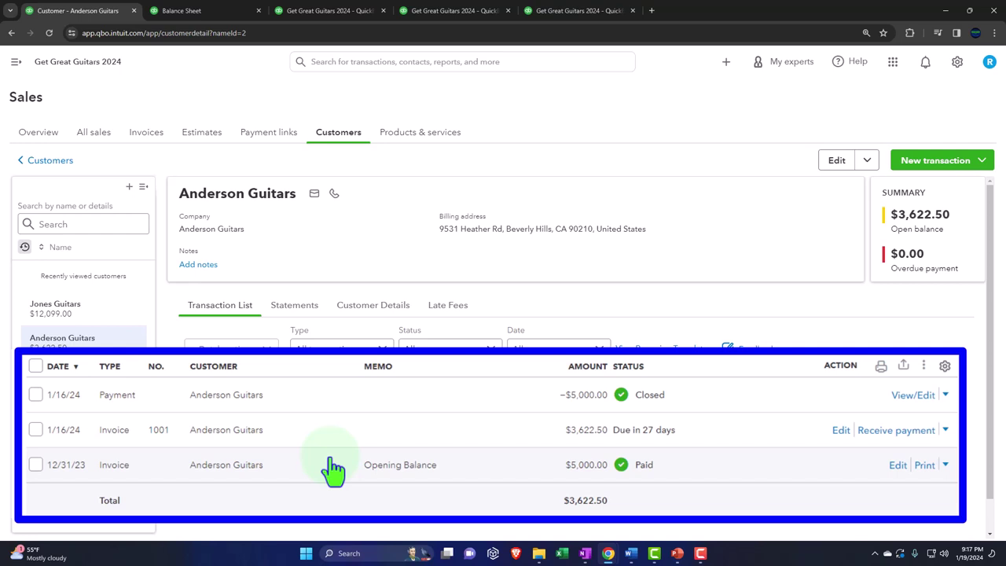
Switch to the browser tab with the January 2024 Profit and Loss report.
left_click(726, 63)
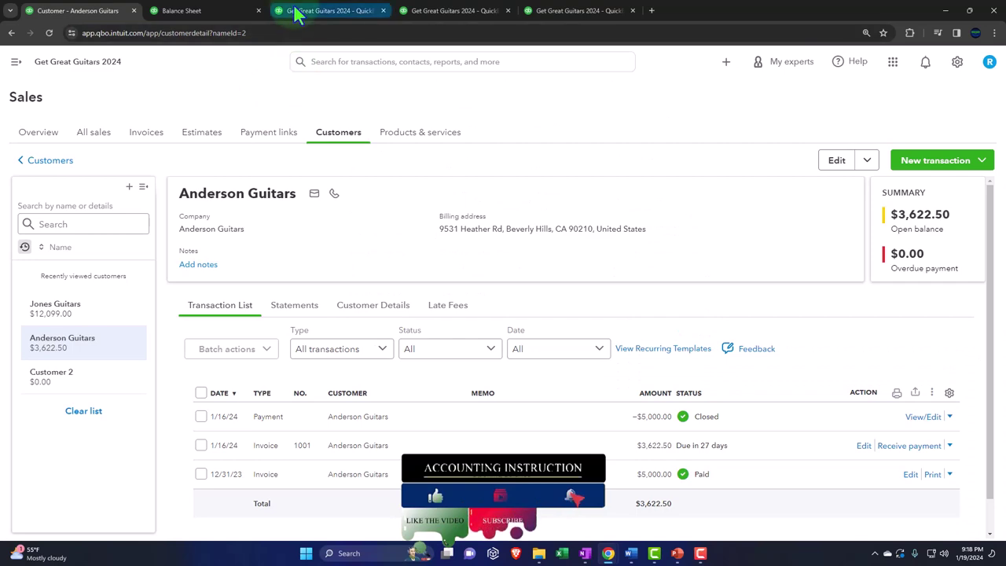
left_click(297, 11)
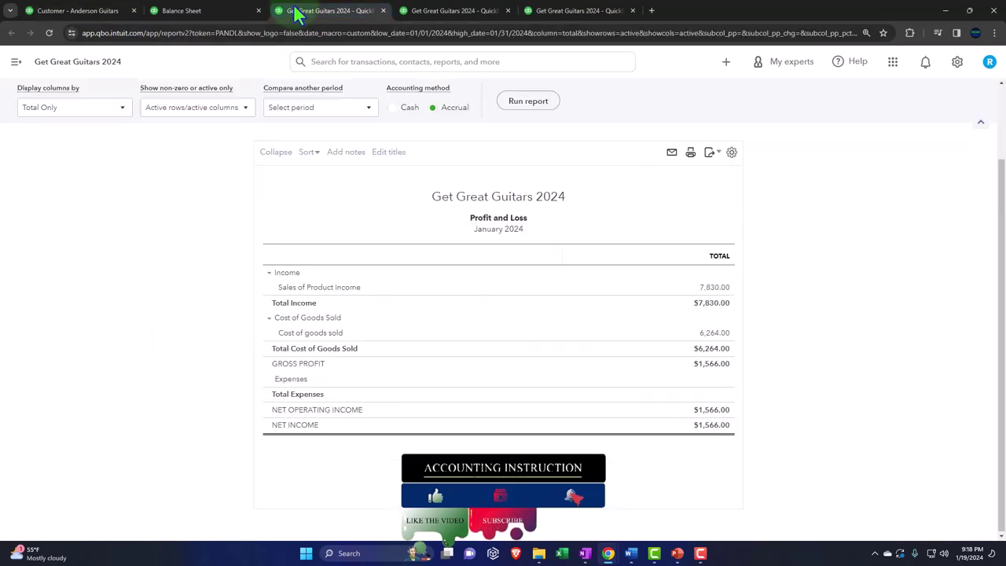
Check the current assets on the January 2024 Balance Sheet, and open a new bank deposit form from the Anderson Guitars page.
left_click(219, 13)
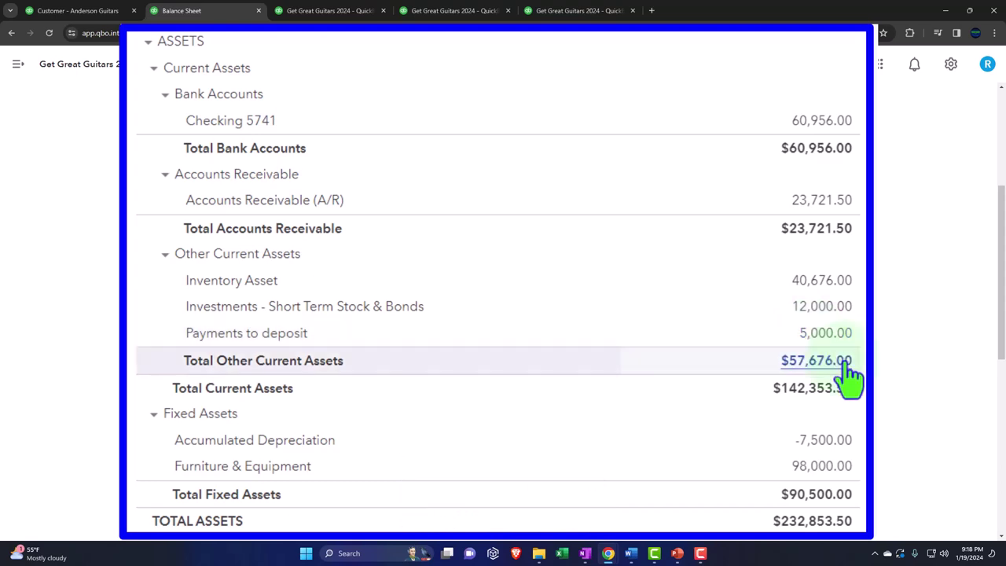
left_click(77, 10)
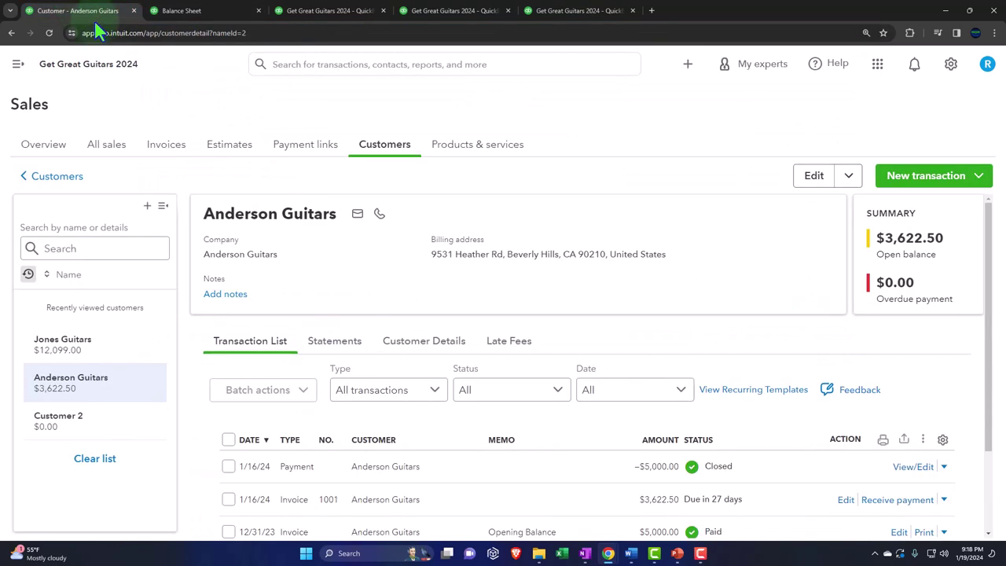
left_click(686, 64)
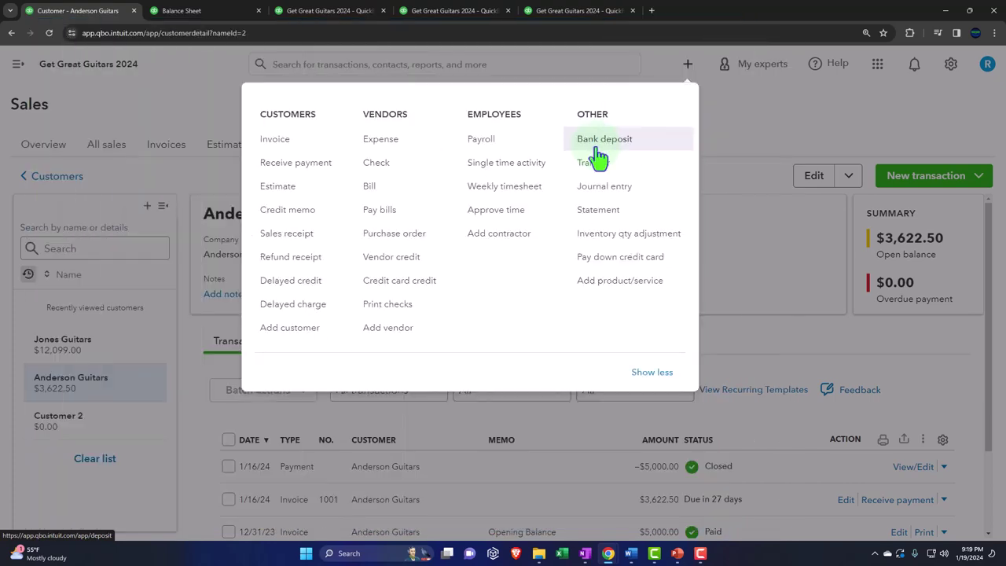
left_click(622, 135)
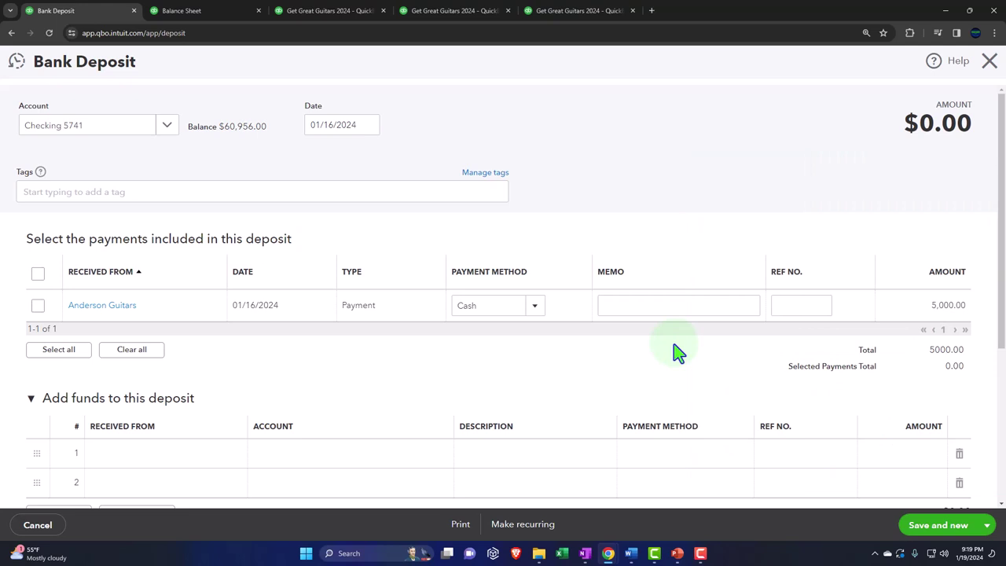
Review the account choices for adding funds to the bank deposit, and leave the form without saving.
scroll(673, 351, "down", 2)
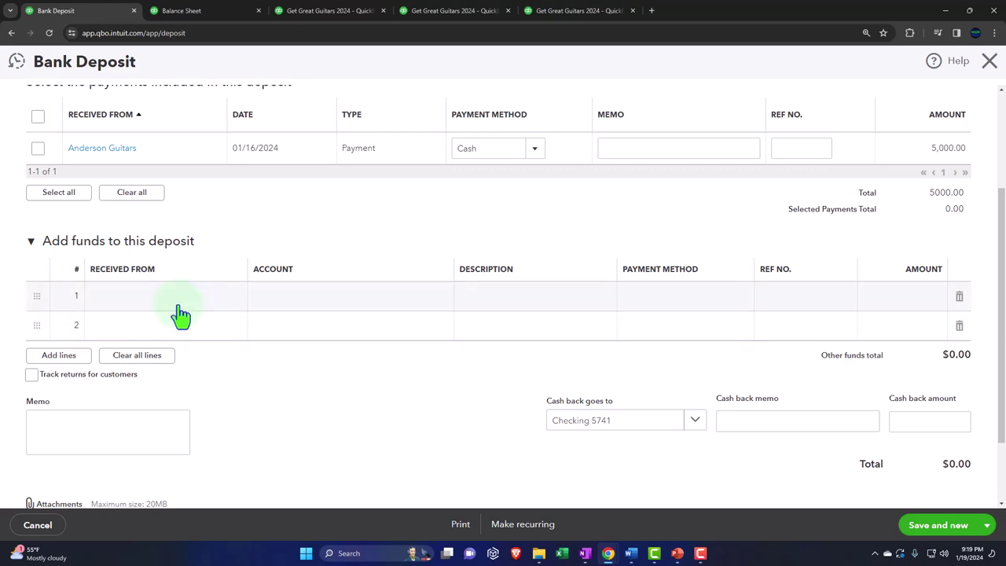
left_click(283, 310)
left_click(446, 306)
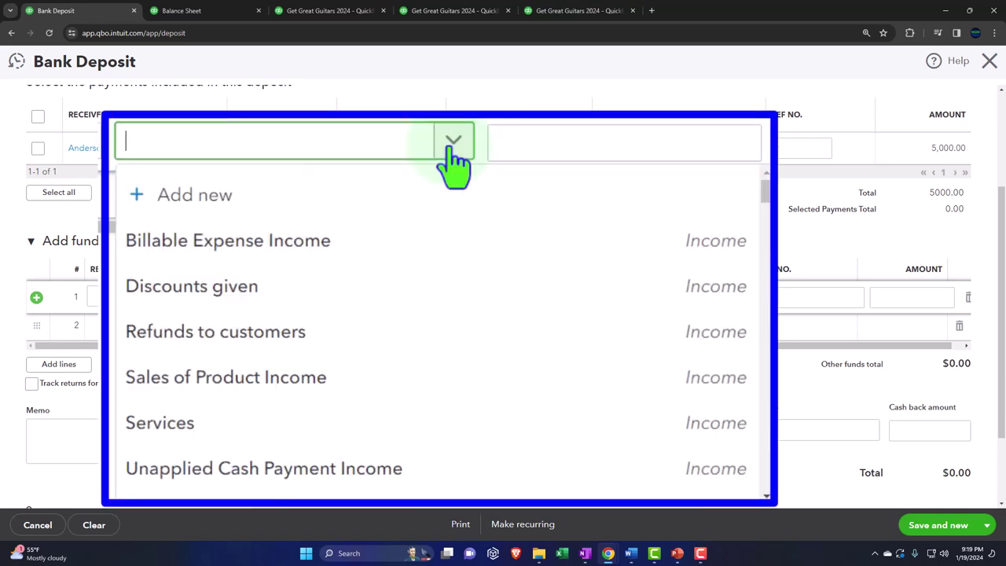
left_click(453, 157)
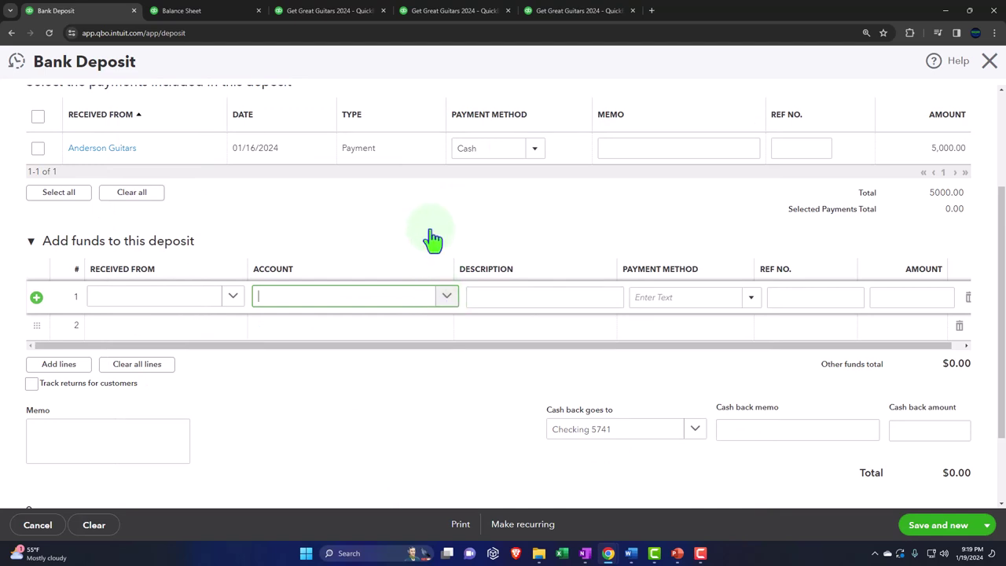
scroll(433, 239, "up", 2)
left_click(989, 62)
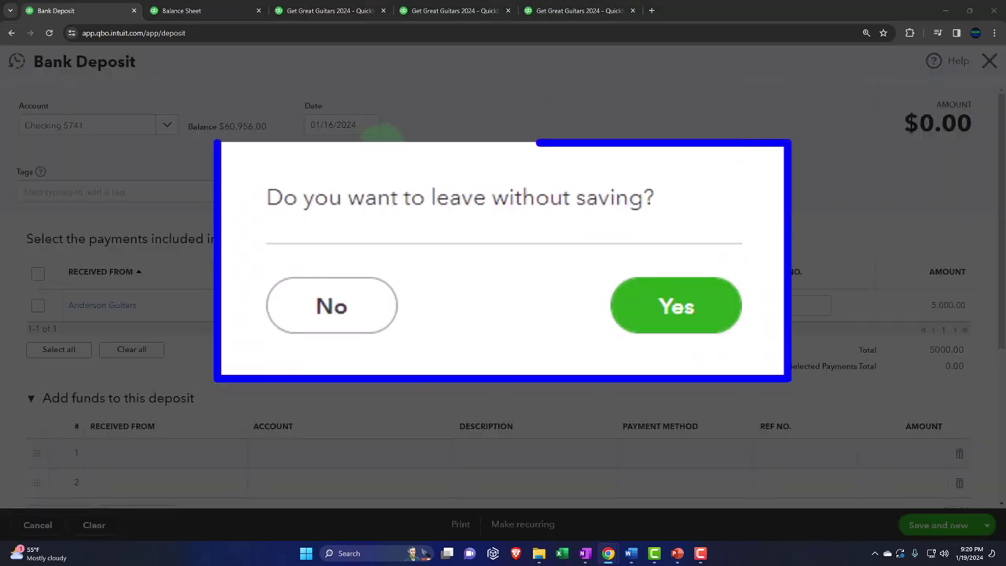
left_click(644, 307)
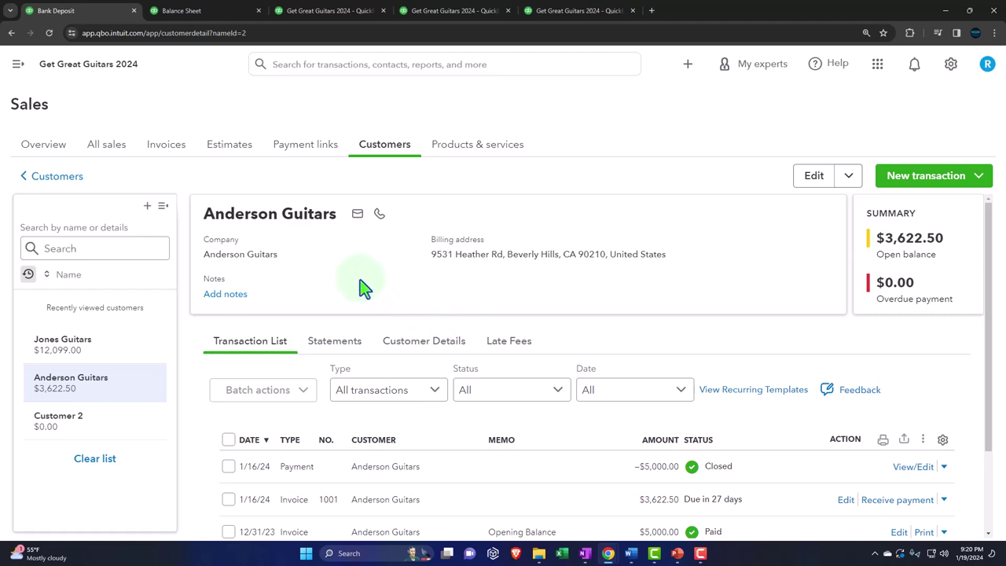
Open the invoices list and filter it by the Unpaid status.
left_click(151, 150)
scroll(236, 280, "down", 3)
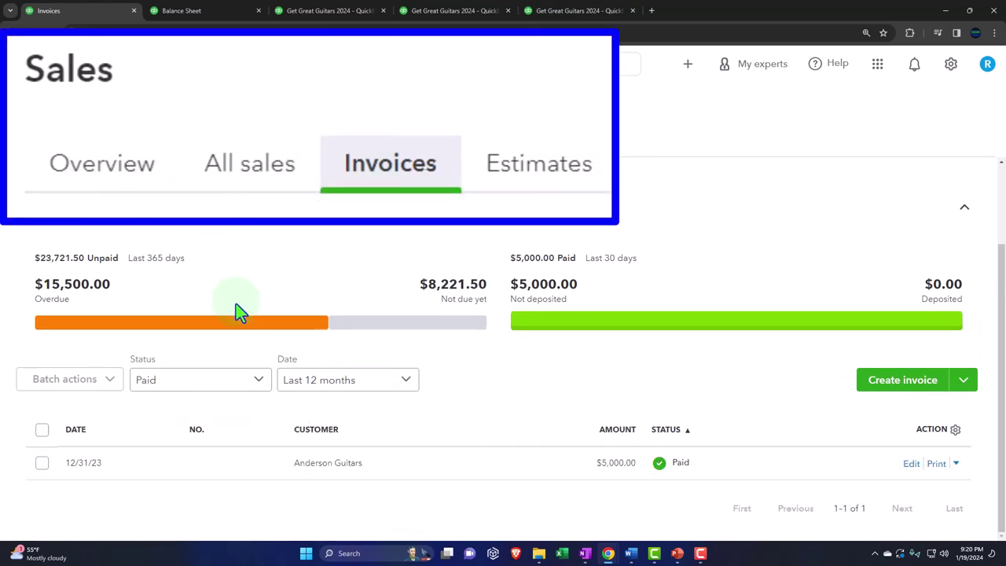
left_click(258, 385)
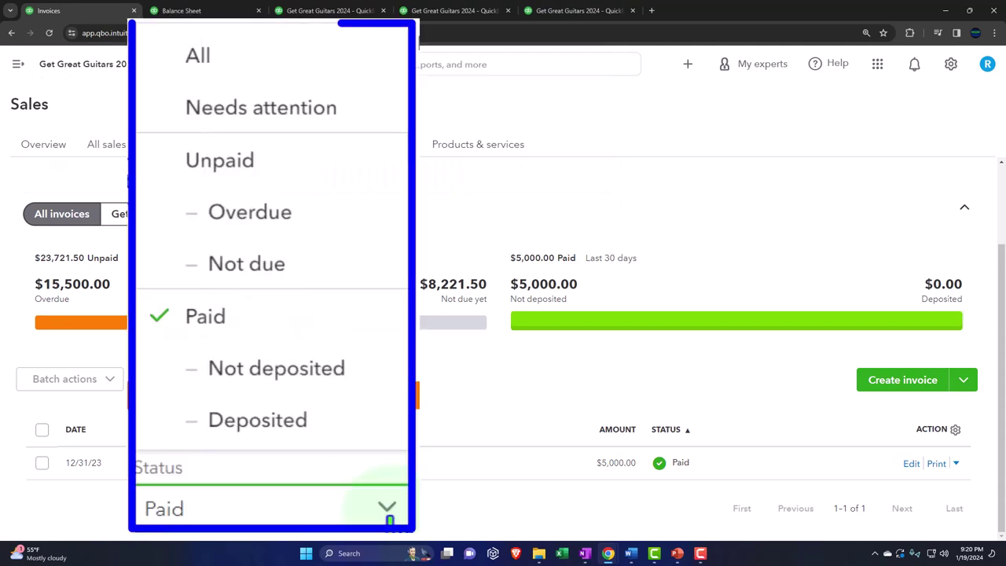
left_click(255, 161)
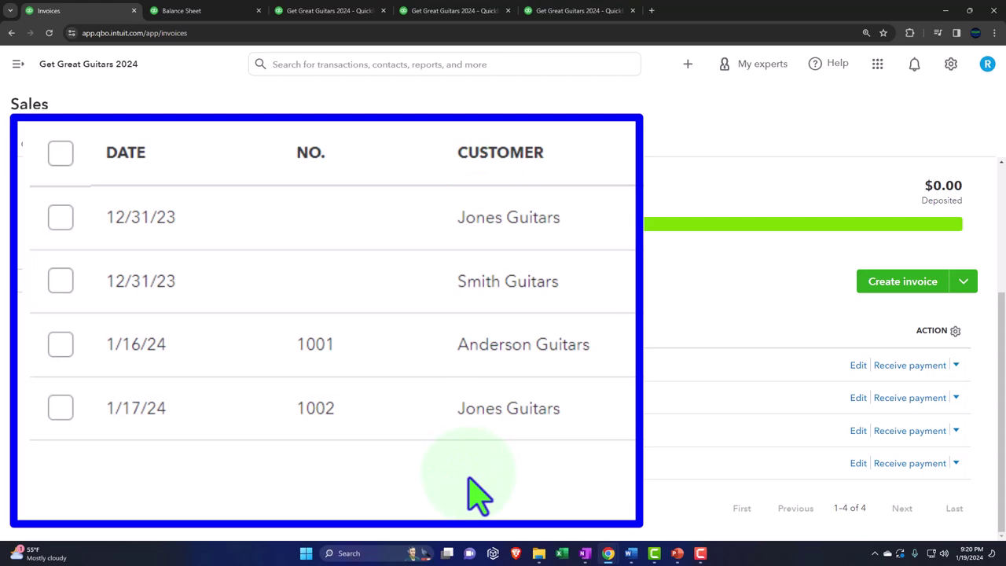
Filter the customers to open invoices and open Jones Guitars' transaction list.
left_click(373, 153)
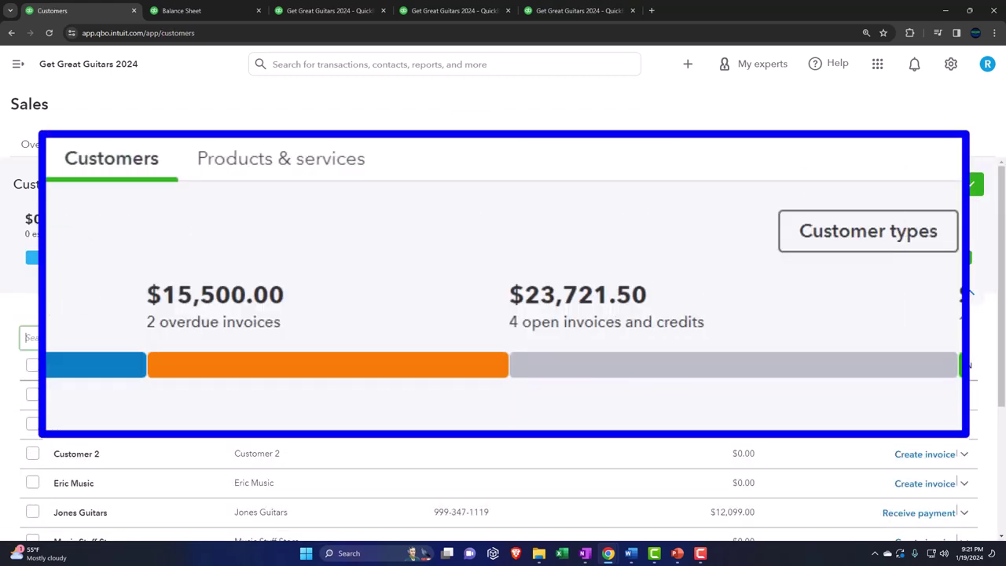
left_click(594, 370)
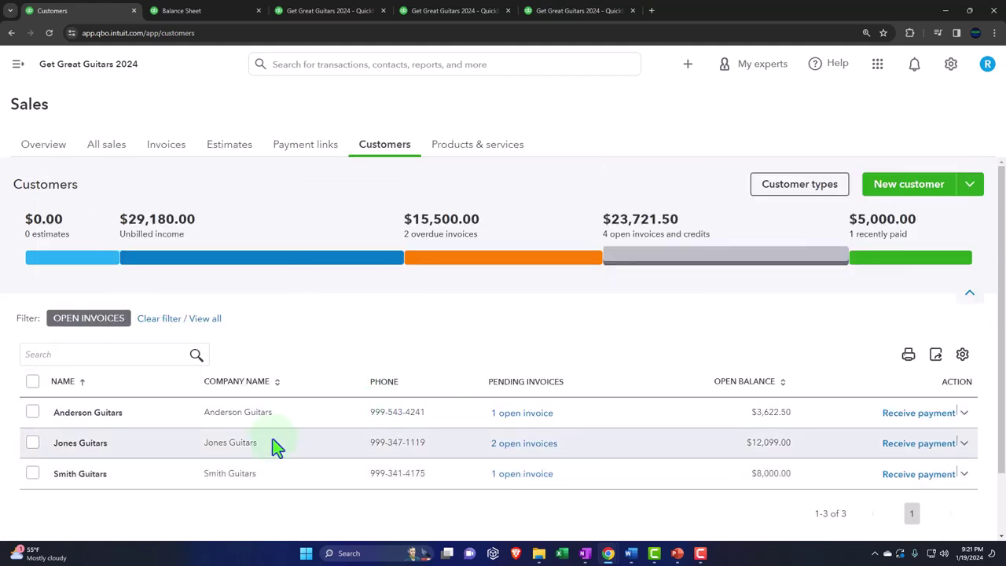
left_click(234, 444)
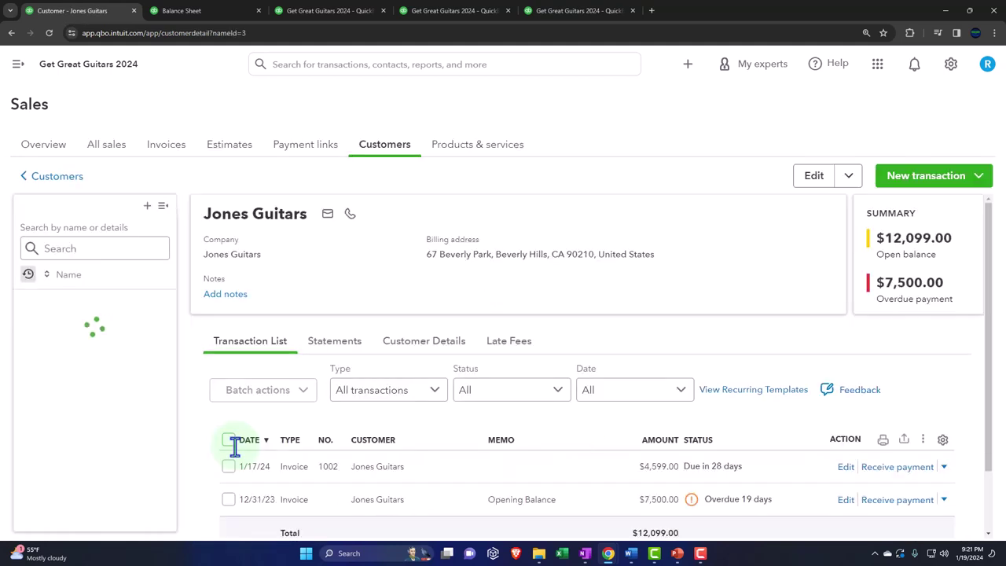
scroll(234, 448, "down", 1)
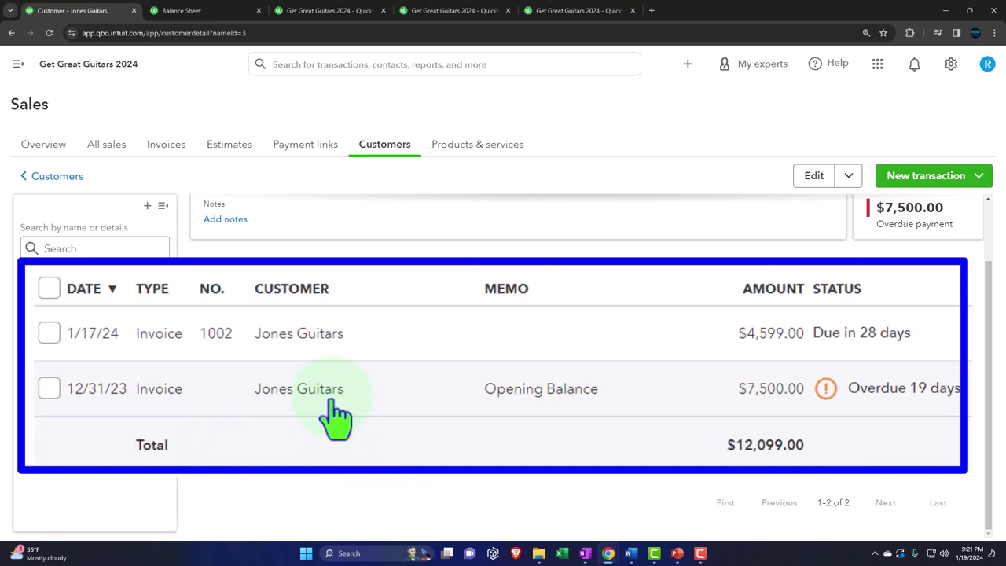
Start receiving payment on Jones Guitars' 12/31/23 opening balance invoice and set the payment date to 01/18/2024.
left_click(686, 66)
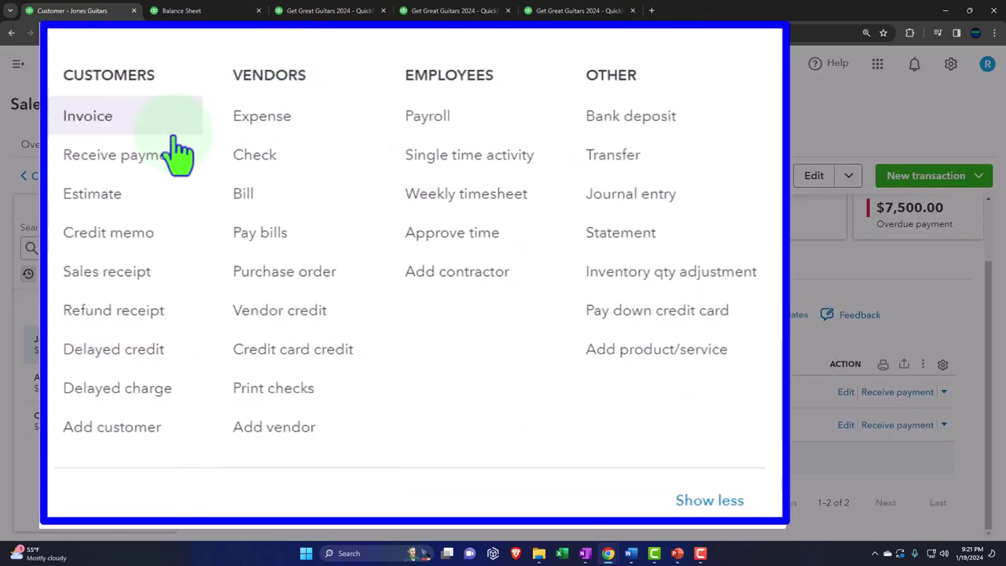
left_click(739, 135)
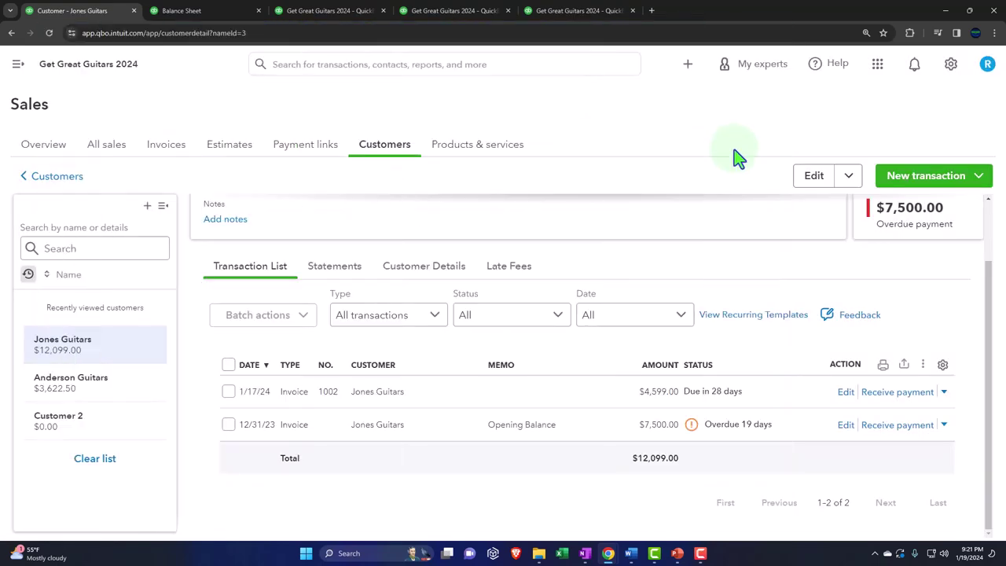
left_click(900, 425)
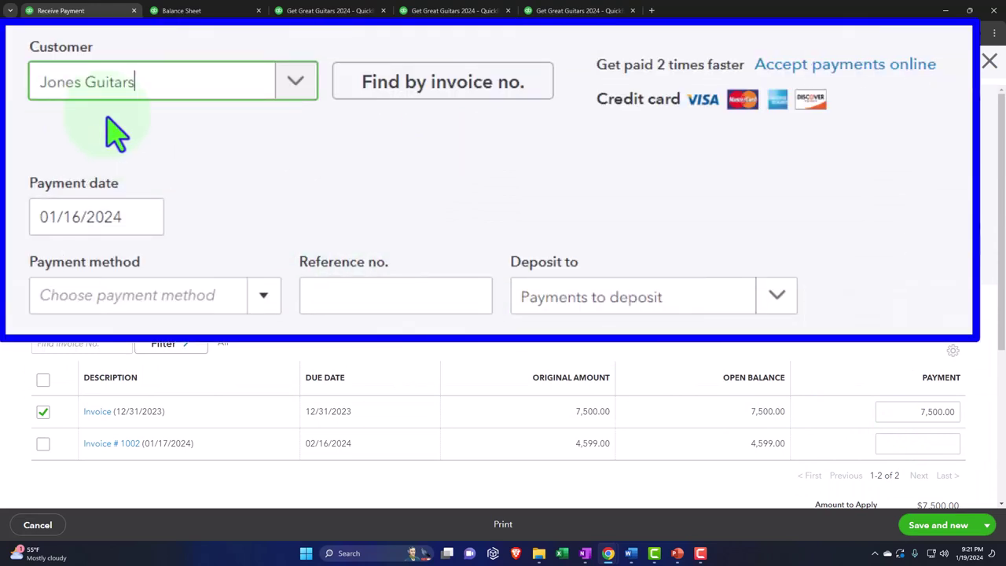
key("Tab")
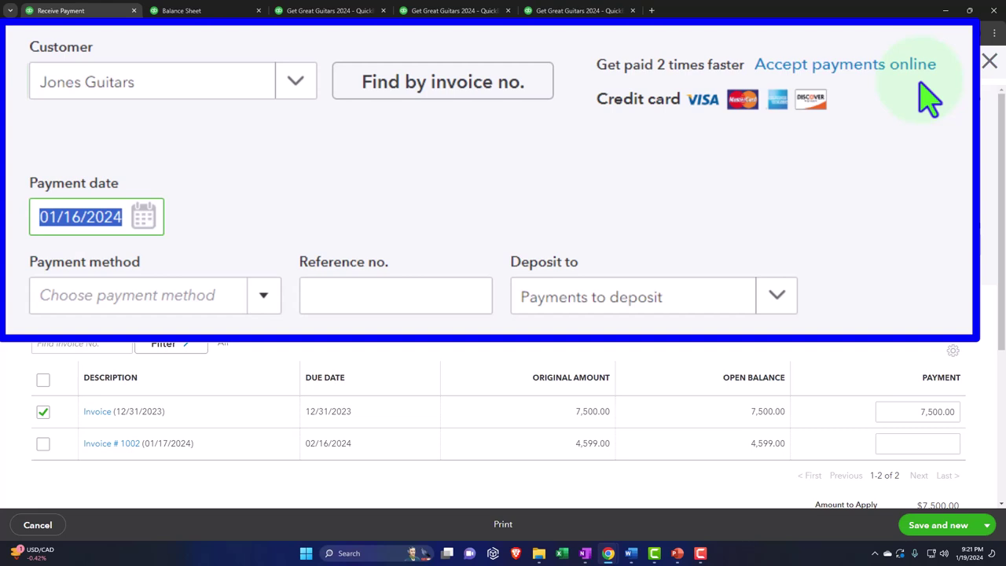
key("plus")
key("plus")
key("Tab")
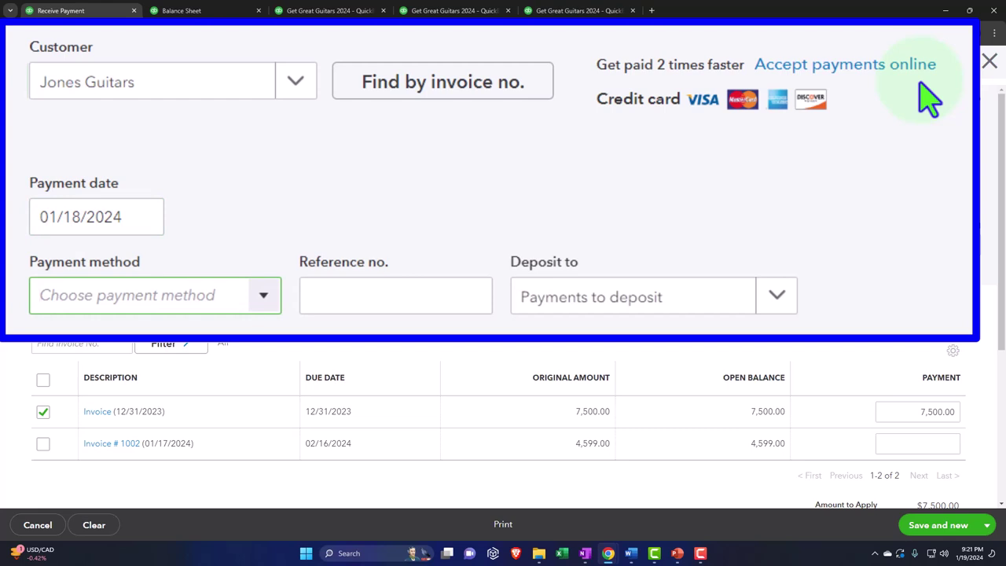
Set the payment method to Cash, keep Payments to deposit as the deposit account, and save and close the $7,500 payment.
type("ca")
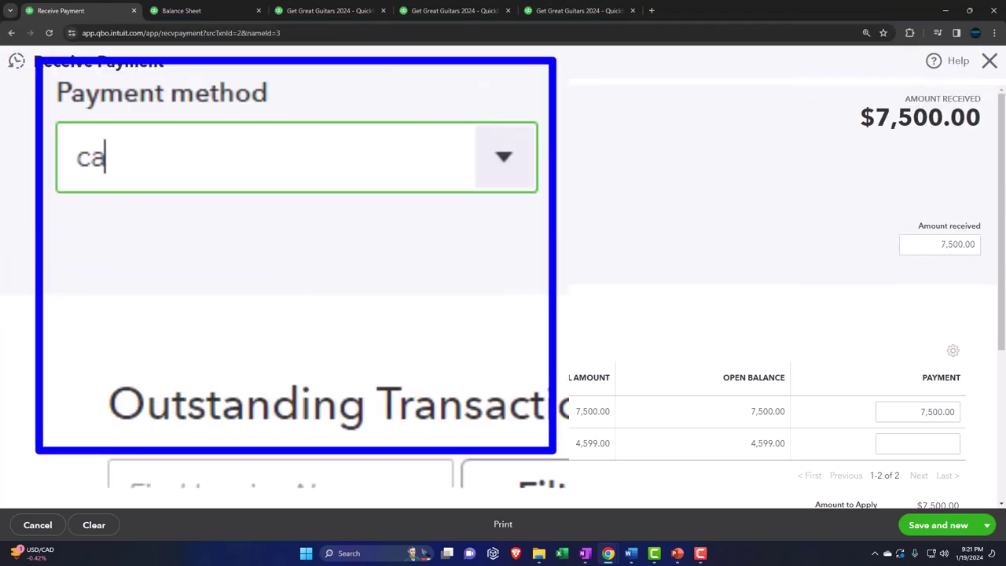
key("Tab")
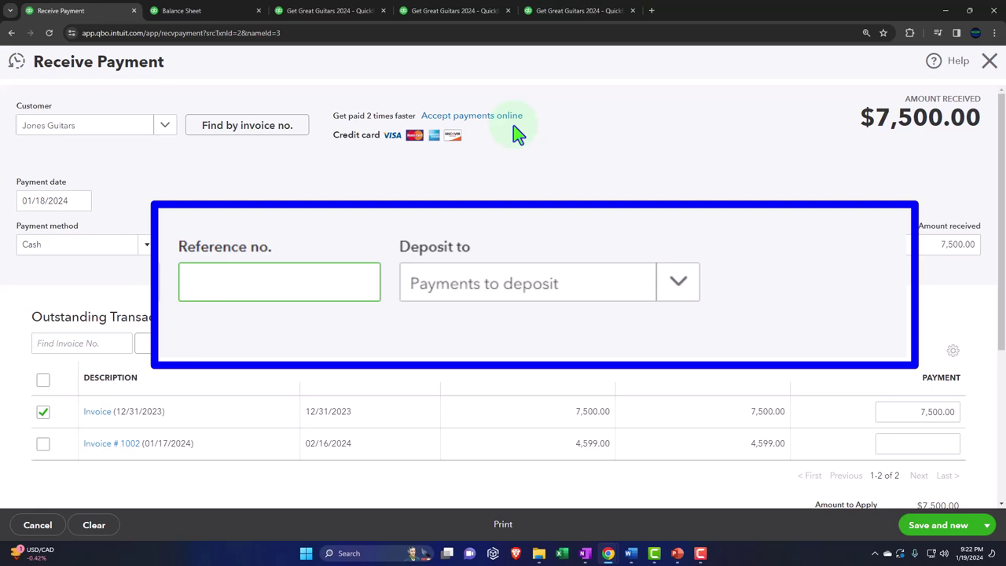
key("Tab")
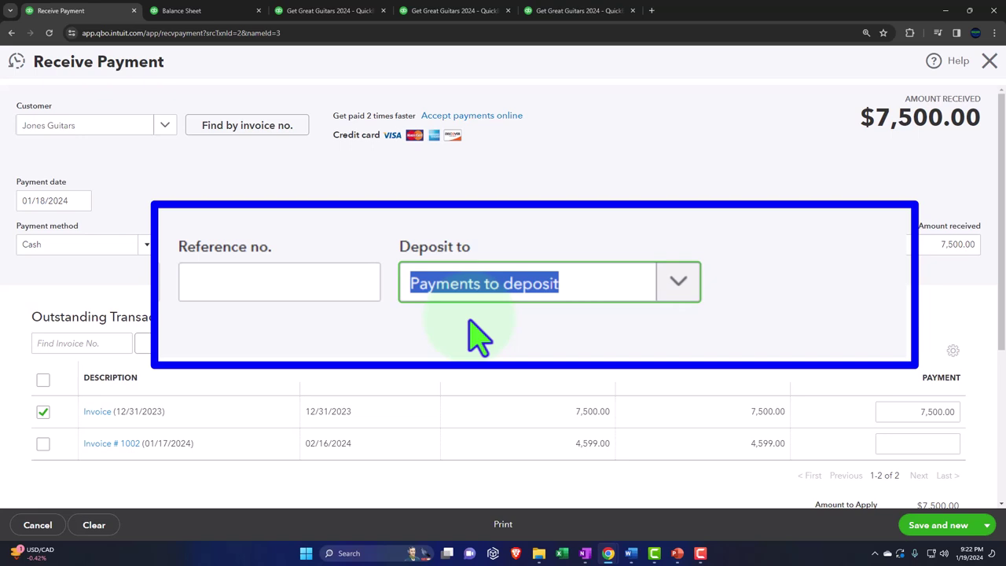
key("Tab")
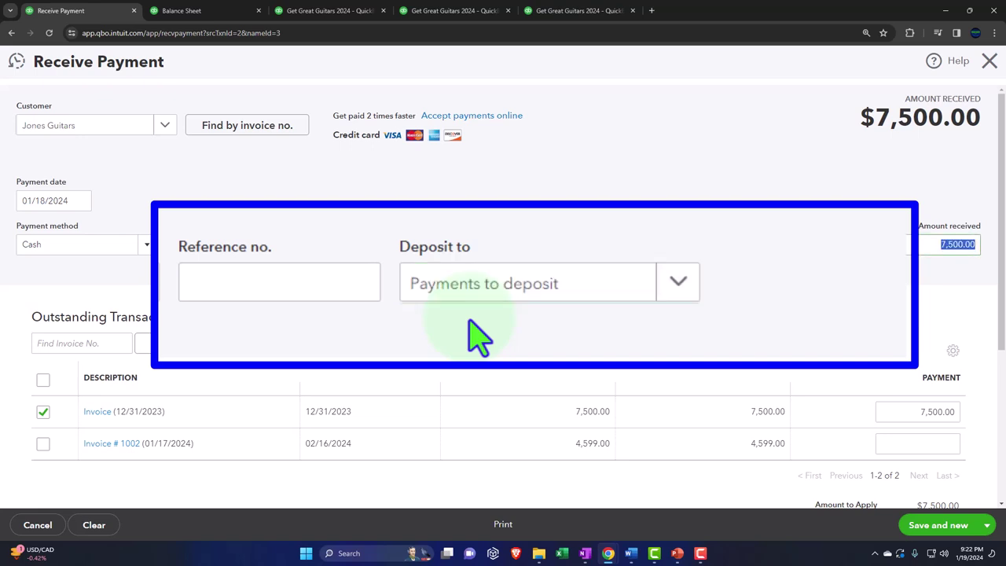
key("Tab")
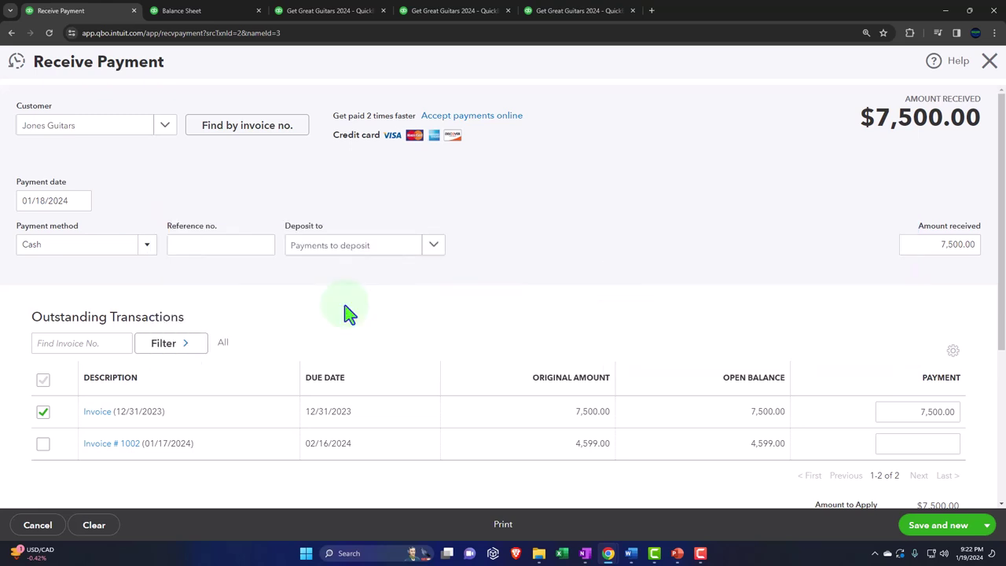
scroll(350, 313, "down", 1)
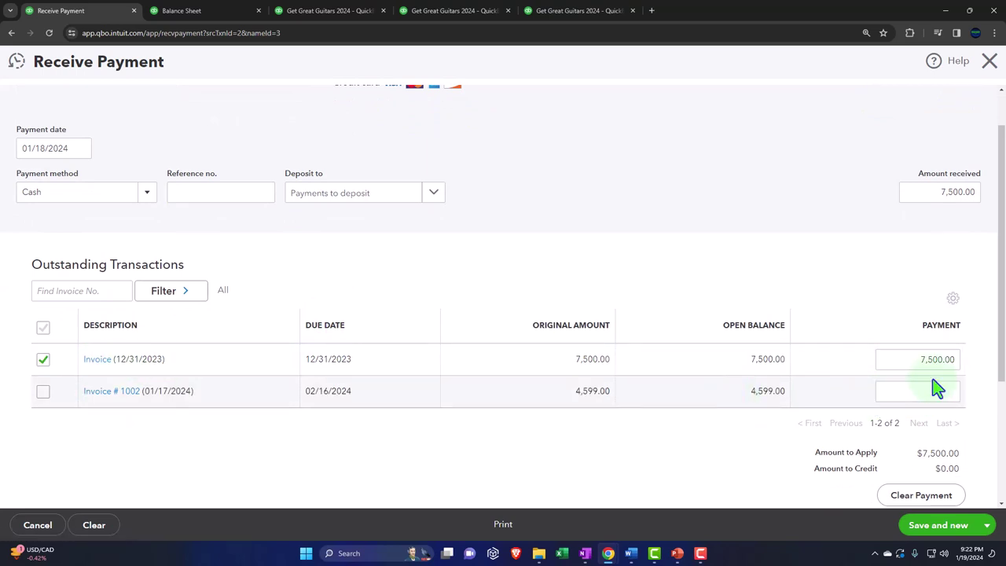
scroll(935, 388, "down", 1)
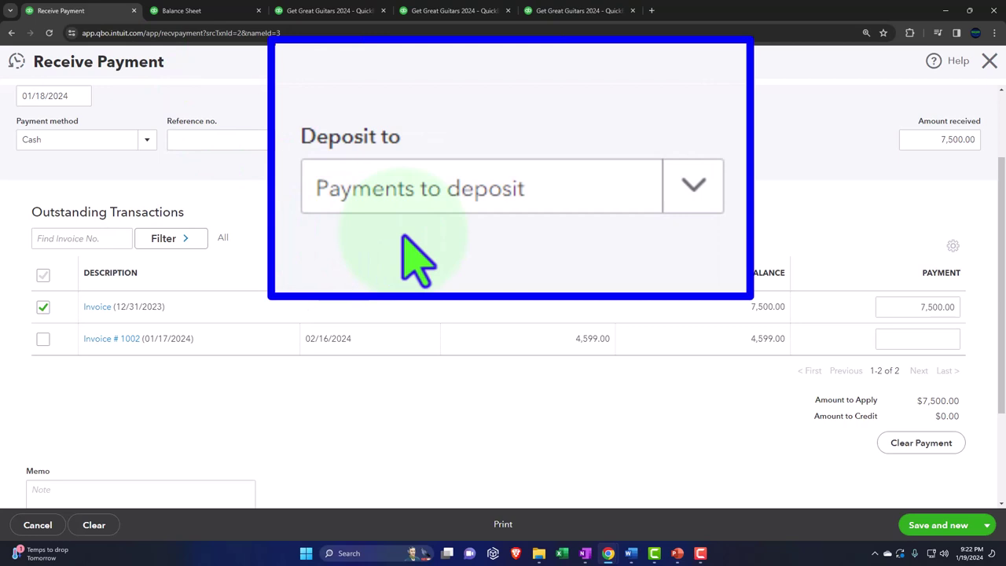
left_click(987, 524)
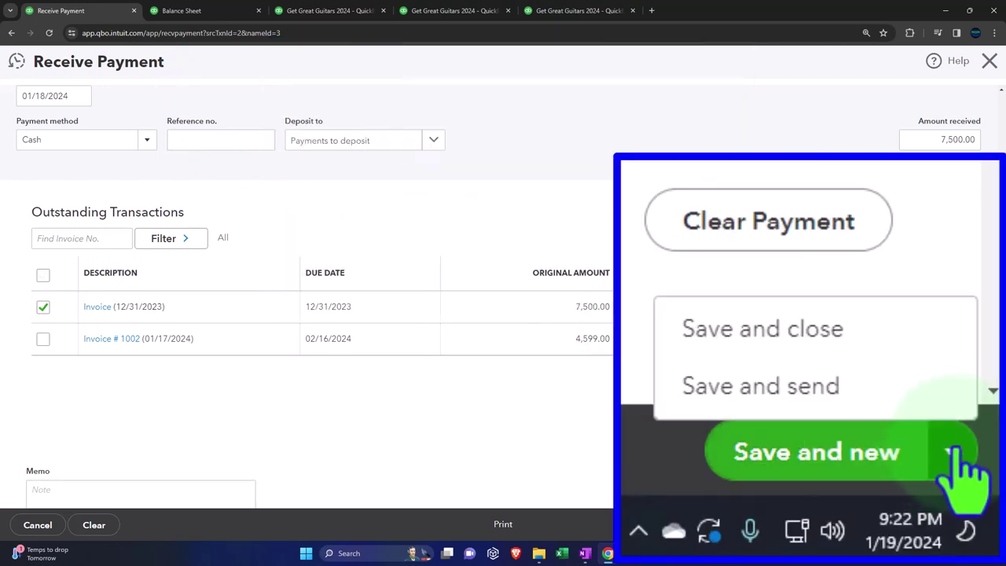
left_click(951, 485)
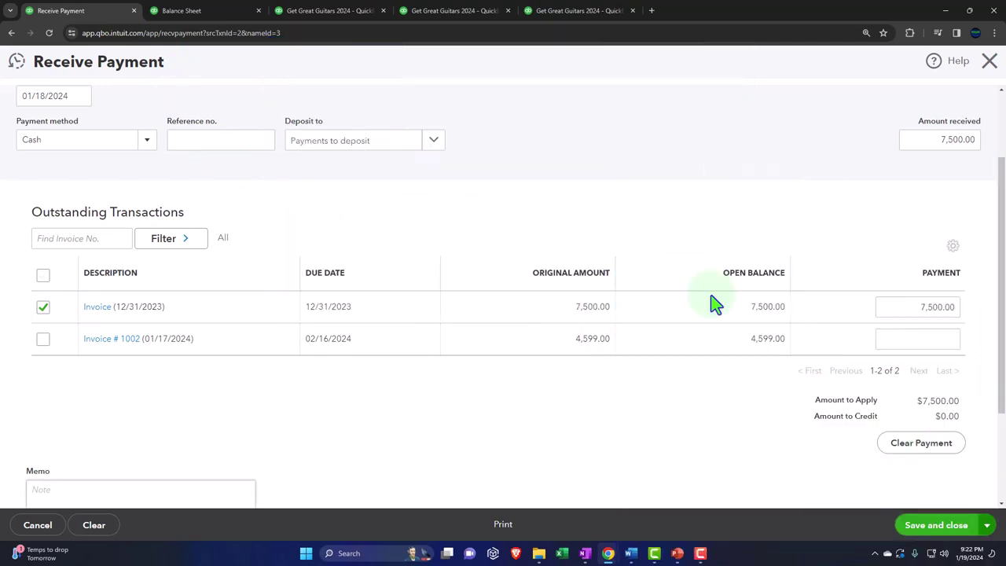
Rerun the January 2024 Balance Sheet and review the checking, accounts receivable and Payments to deposit balances.
left_click(206, 10)
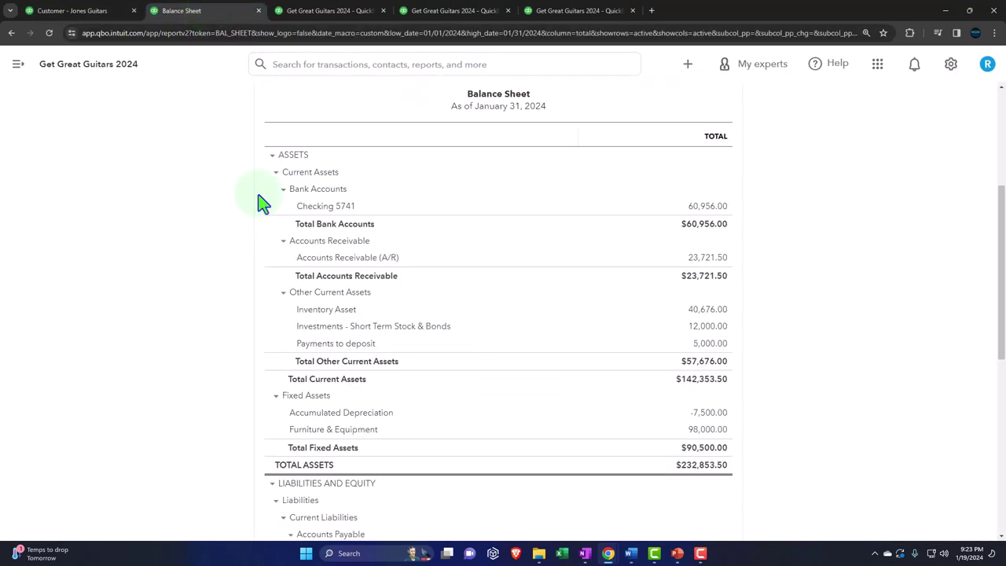
scroll(294, 305, "up", 4)
left_click(597, 222)
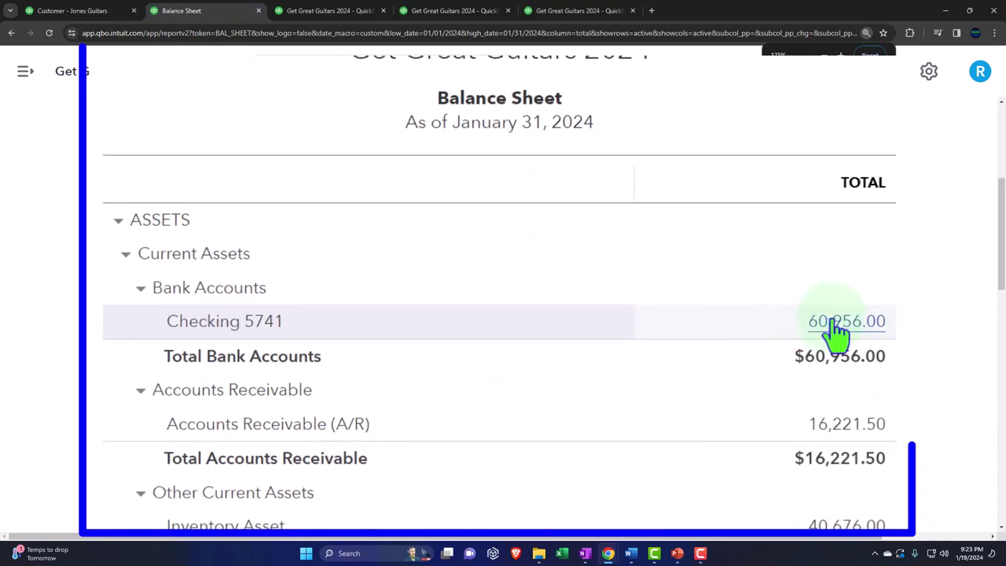
scroll(838, 330, "down", 2)
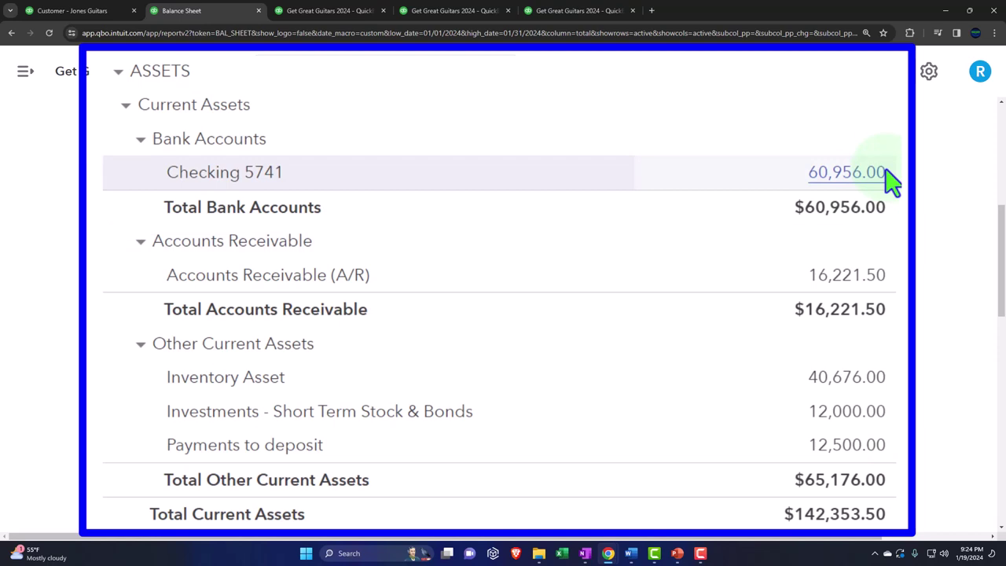
Open the transaction report behind the Payments to deposit balance and examine its payment amounts.
left_click(853, 456)
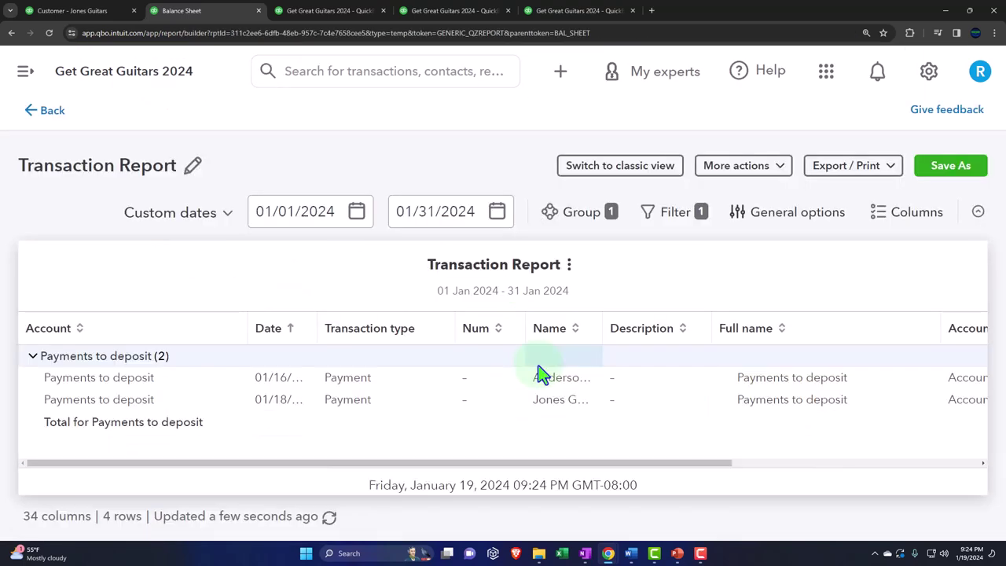
key("ctrl+minus")
key("ctrl+minus")
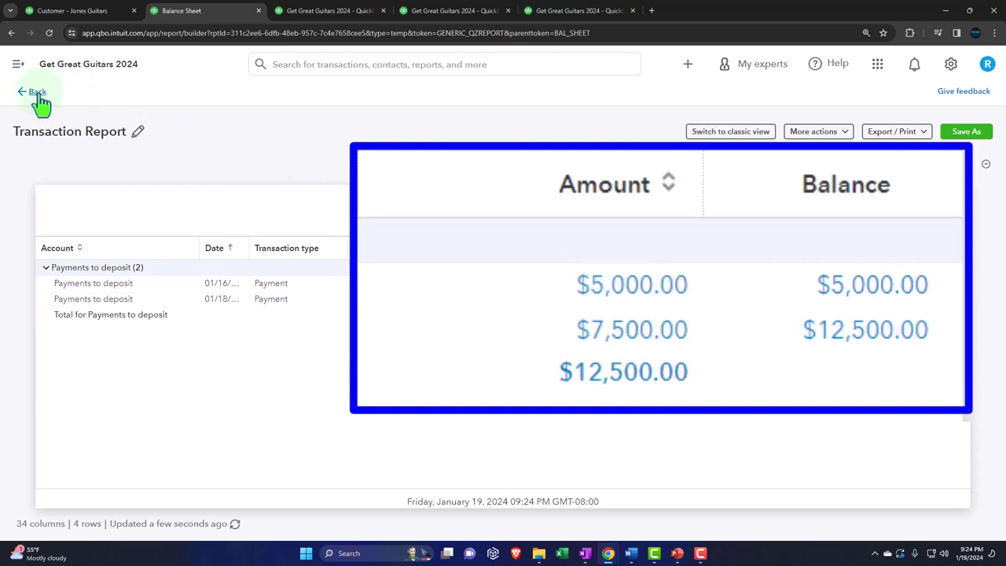
Examine the transactions behind the Balance Sheet's Accounts Receivable balance from 01/01/2023 to 01/31/2024, then exit that report without saving.
left_click(35, 93)
scroll(381, 389, "up", 1)
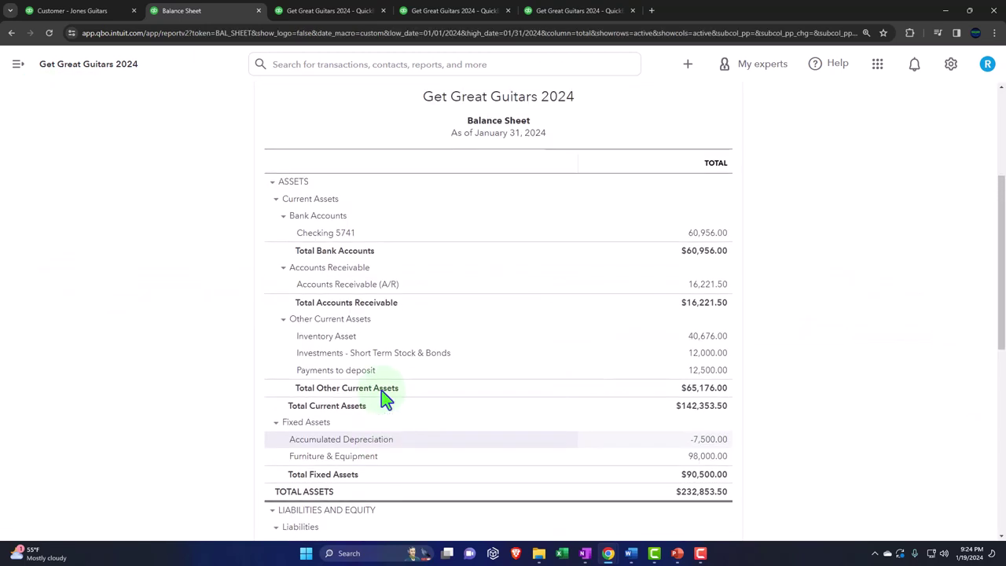
left_click(709, 287)
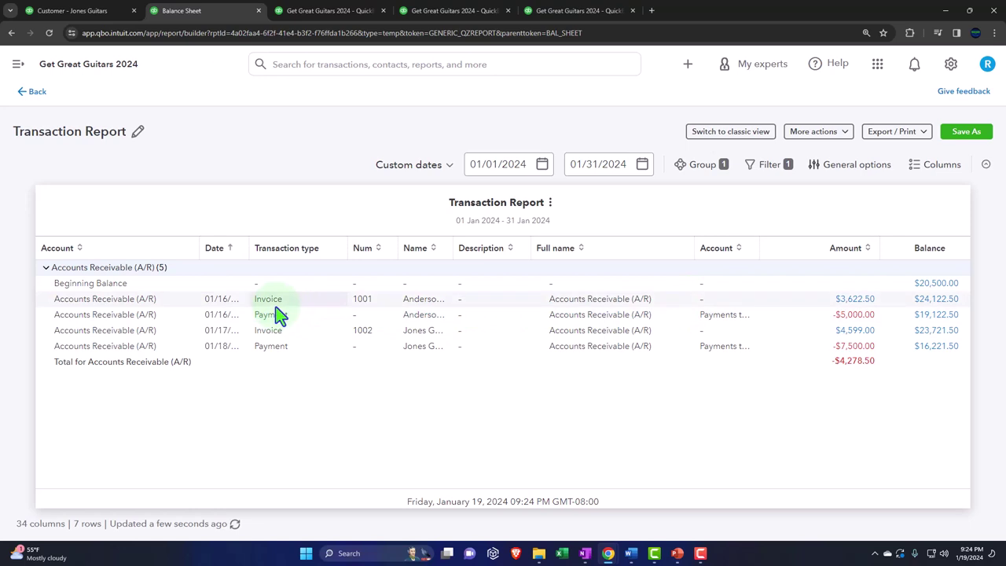
left_click(519, 164)
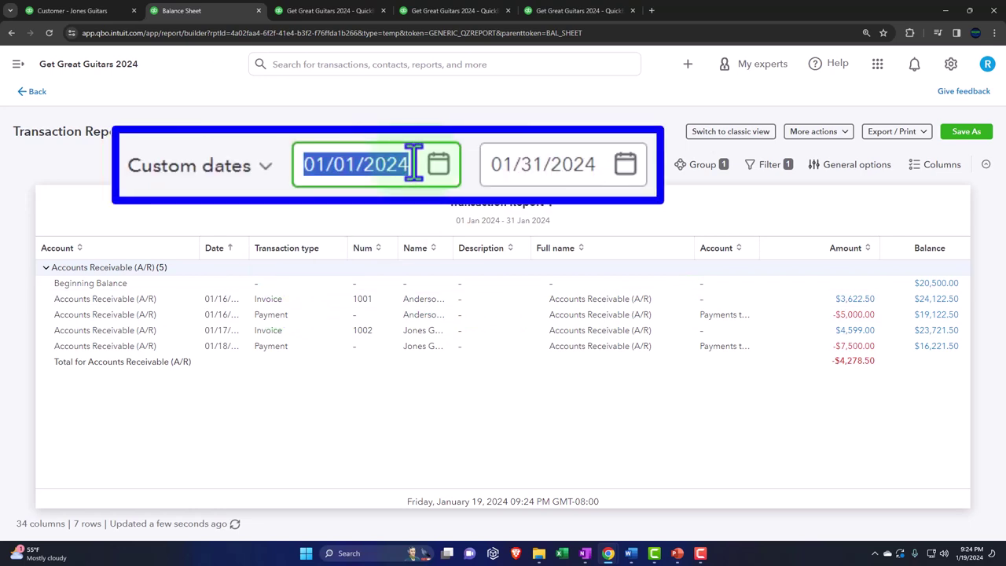
left_click(407, 167)
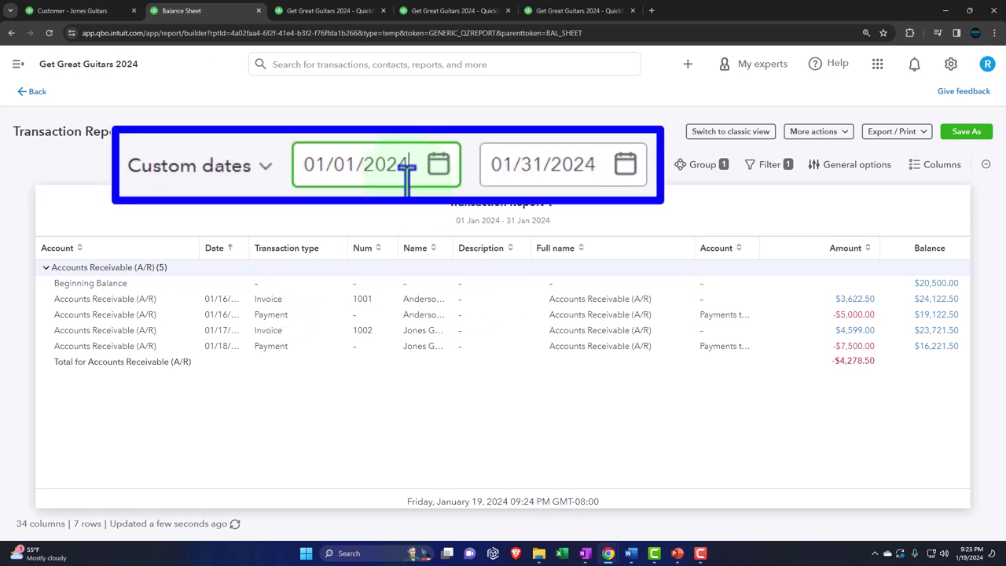
key("Tab")
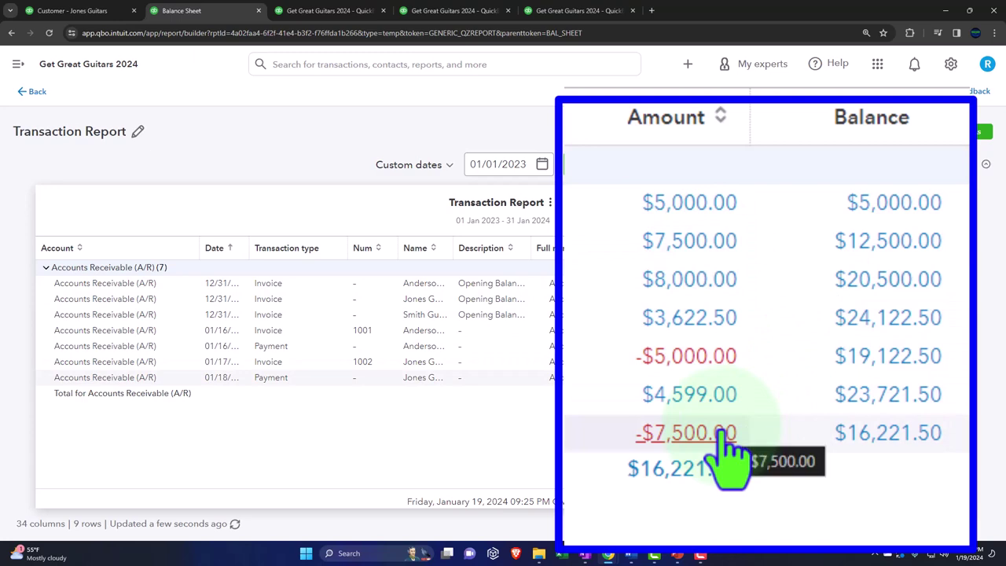
left_click(35, 93)
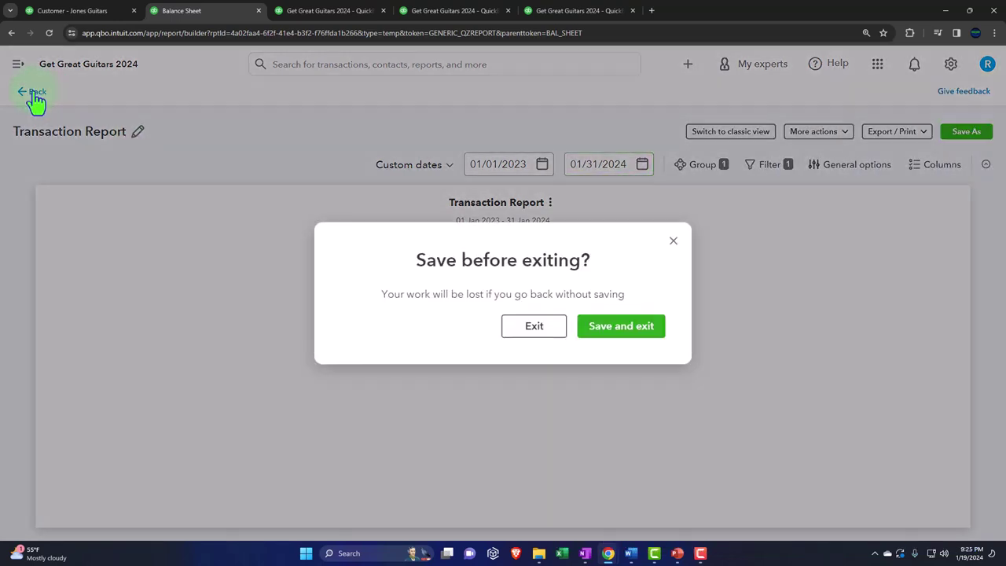
left_click(534, 325)
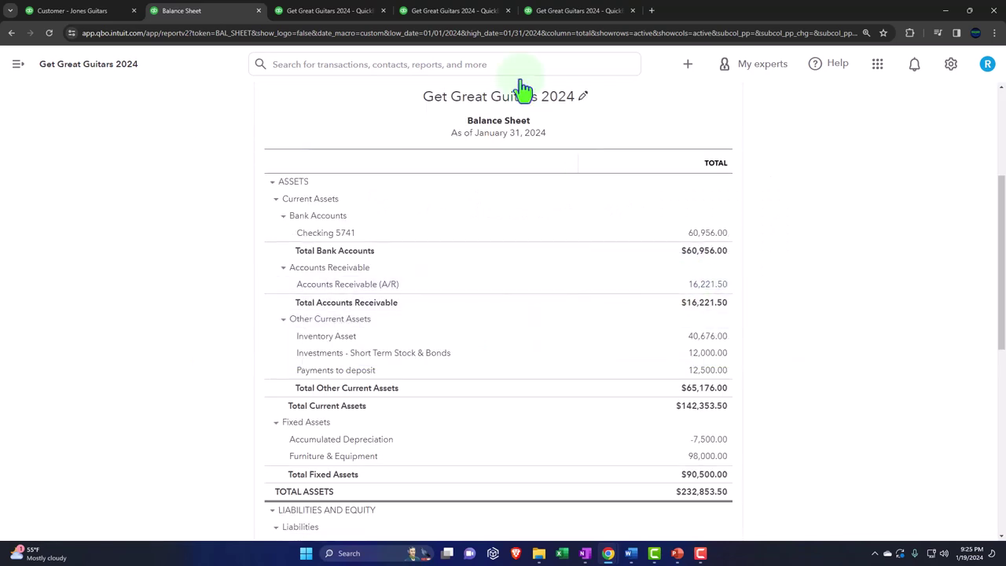
Rerun the Customer Balance Detail report and compare its total open balance with Accounts Receivable on the Balance Sheet.
left_click(454, 12)
left_click(550, 11)
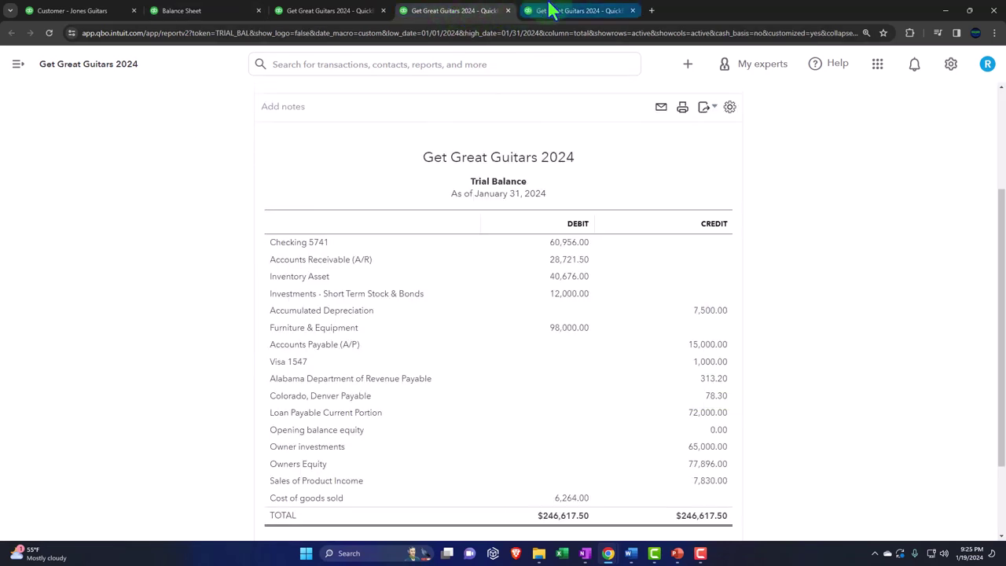
left_click(206, 212)
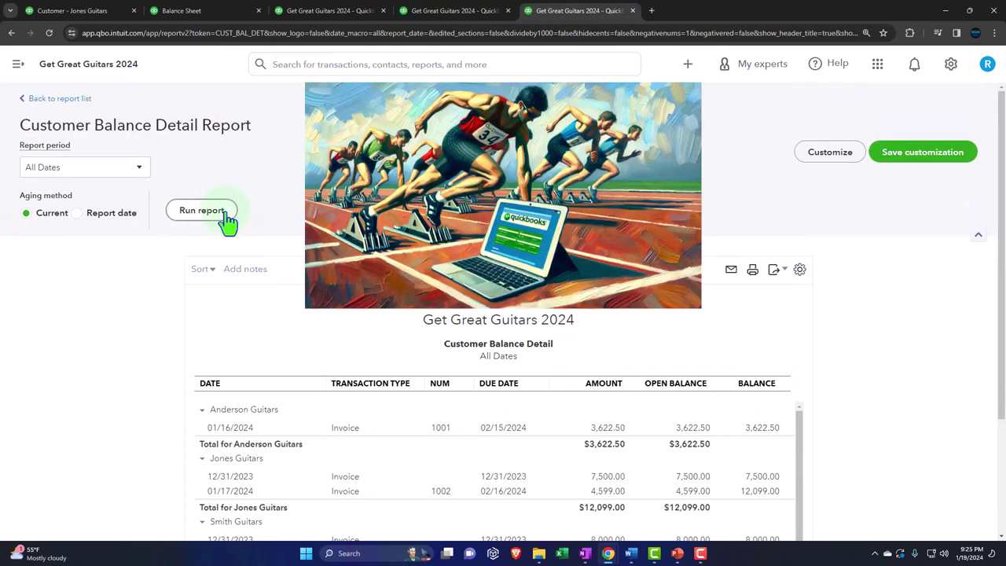
scroll(157, 330, "down", 1)
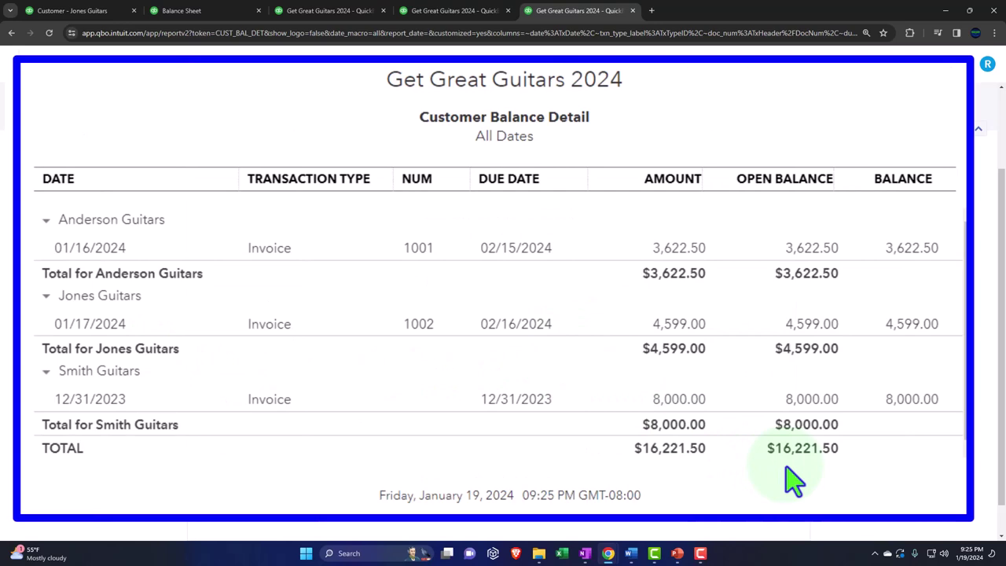
left_click(202, 12)
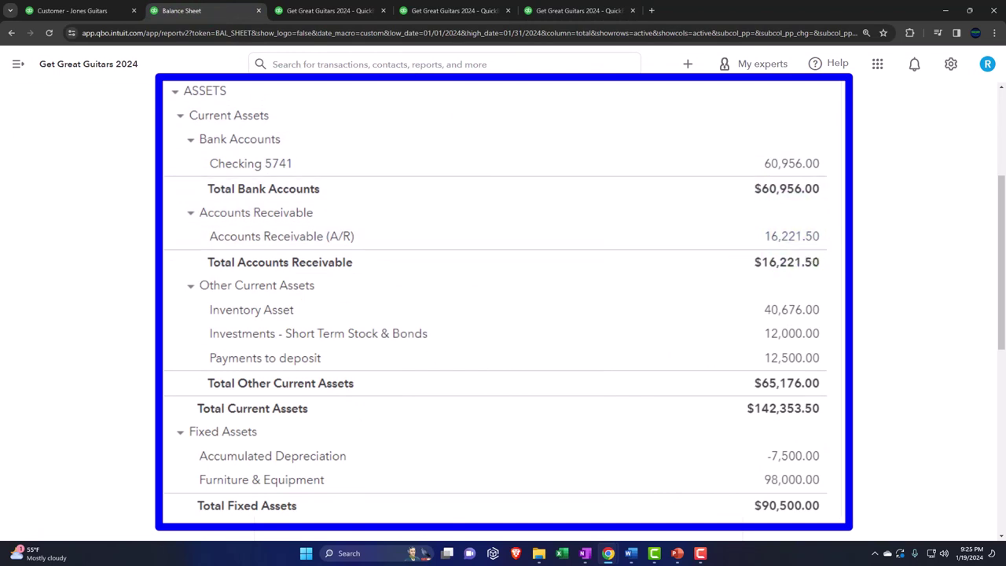
View the invoices in the All sales list, check the delivery method options, and filter the list to all statuses.
left_click(91, 11)
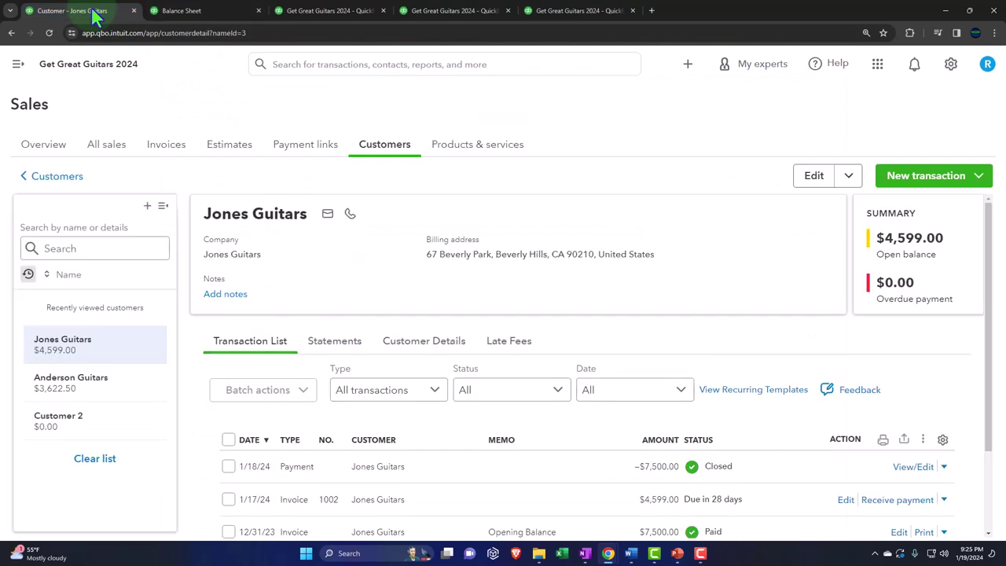
left_click(109, 157)
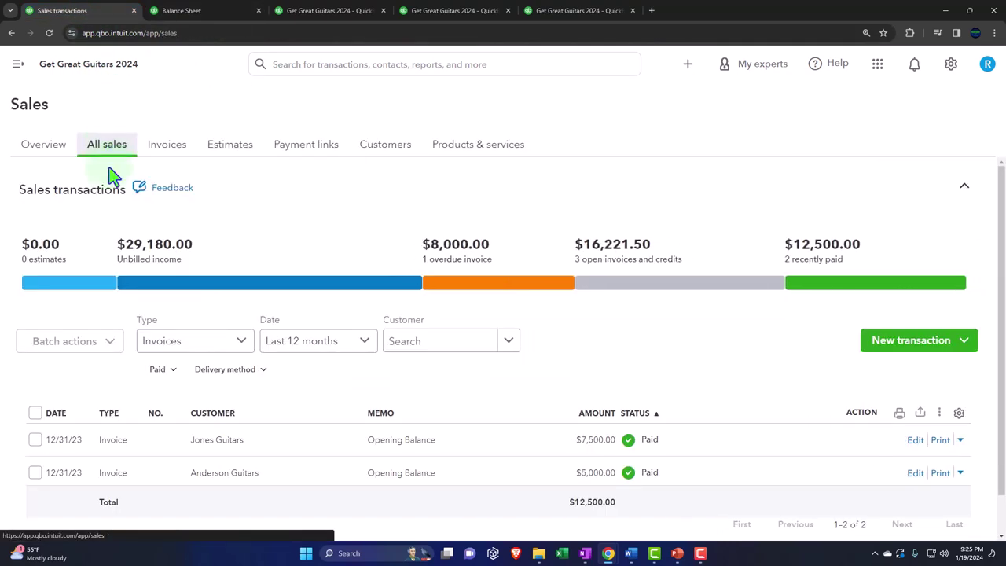
scroll(116, 233, "down", 1)
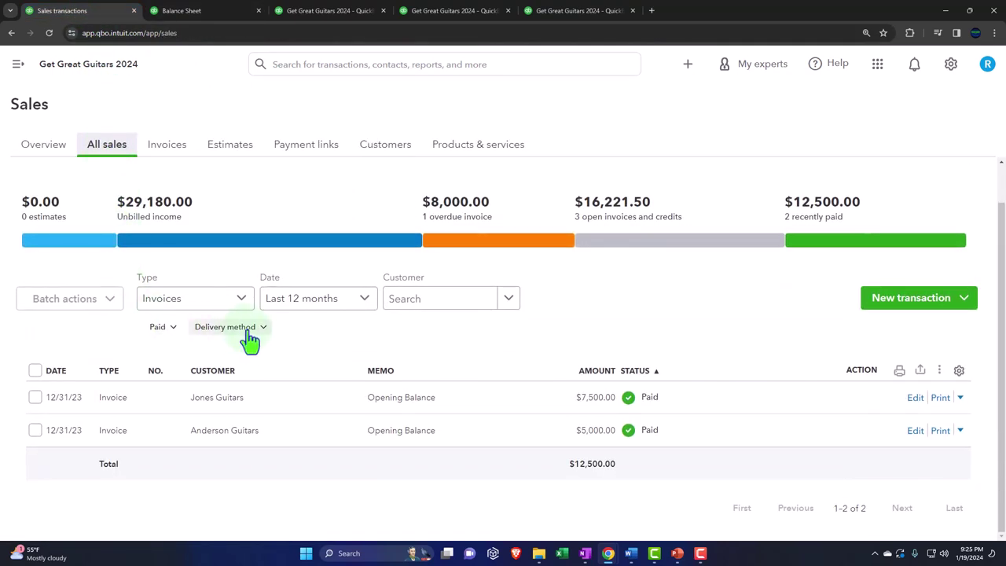
left_click(248, 330)
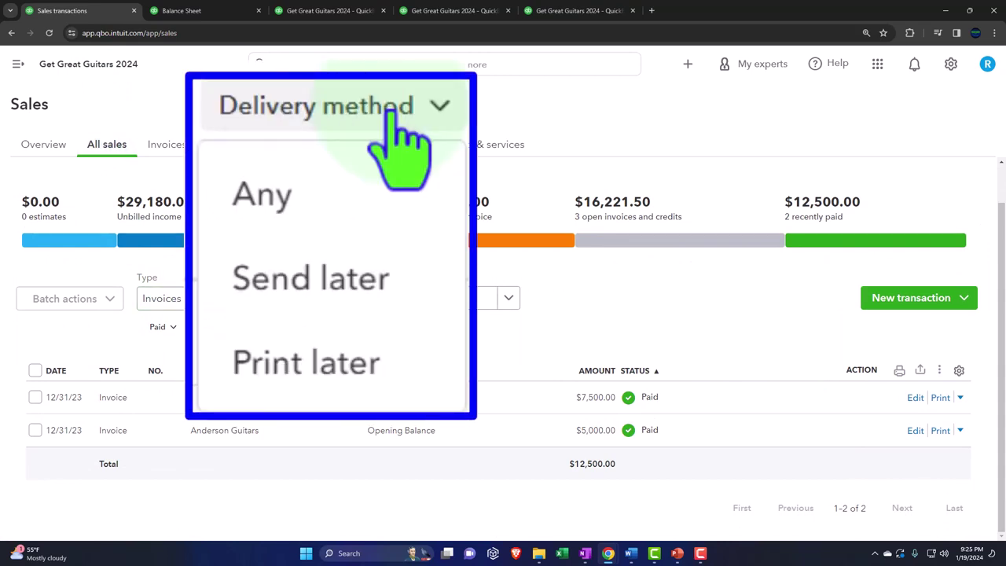
left_click(161, 326)
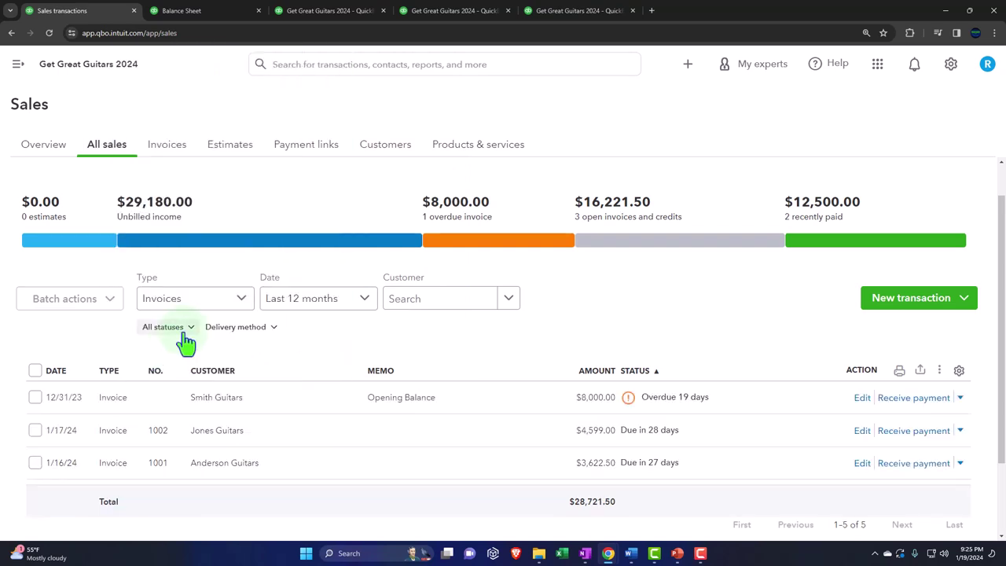
Filter the All sales invoices by Open status, check the transaction type options, and filter them by Paid status.
left_click(182, 330)
left_click(176, 383)
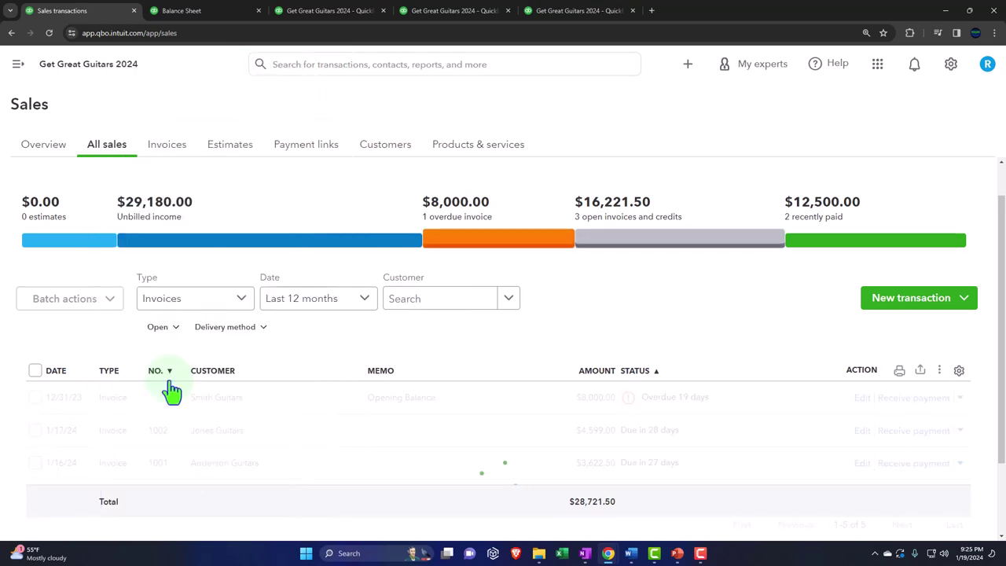
left_click(227, 314)
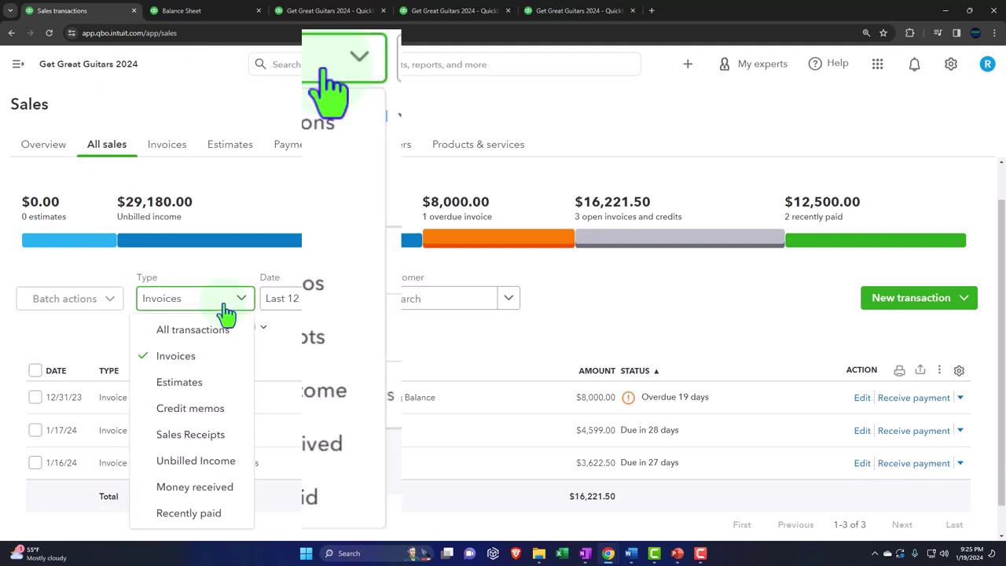
left_click(101, 337)
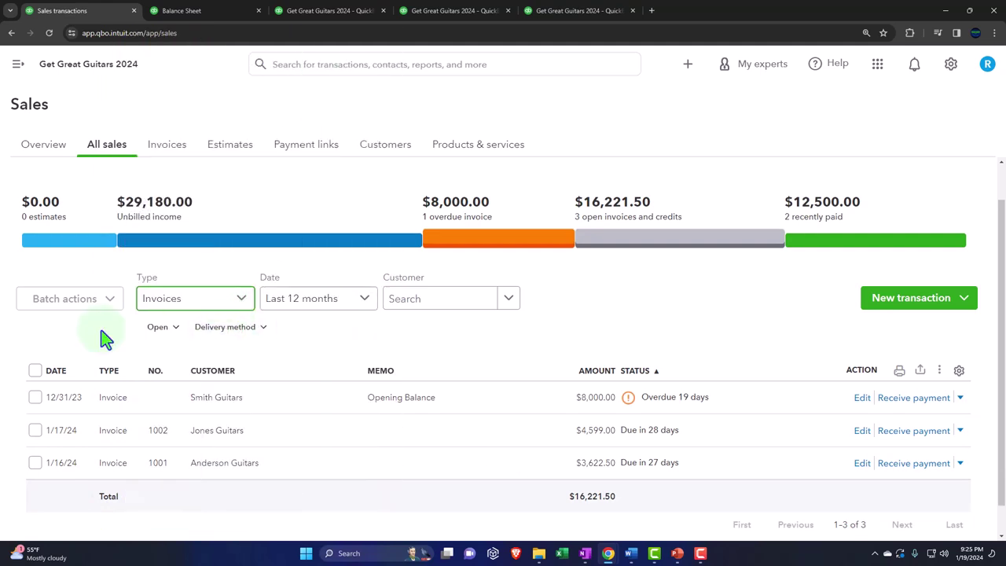
left_click(168, 333)
left_click(168, 432)
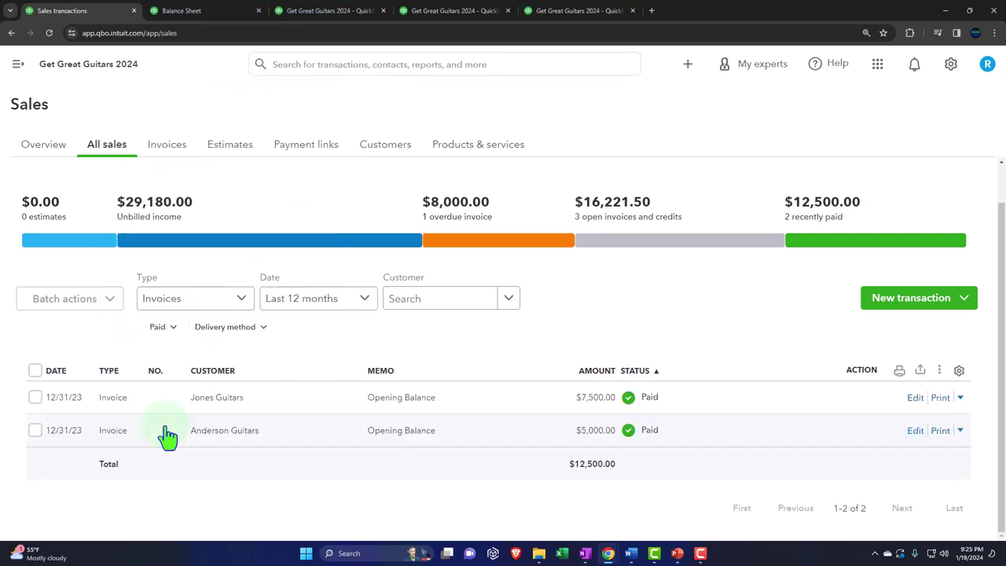
Show only the Paid invoices from the last 12 months in the Invoices list.
left_click(168, 149)
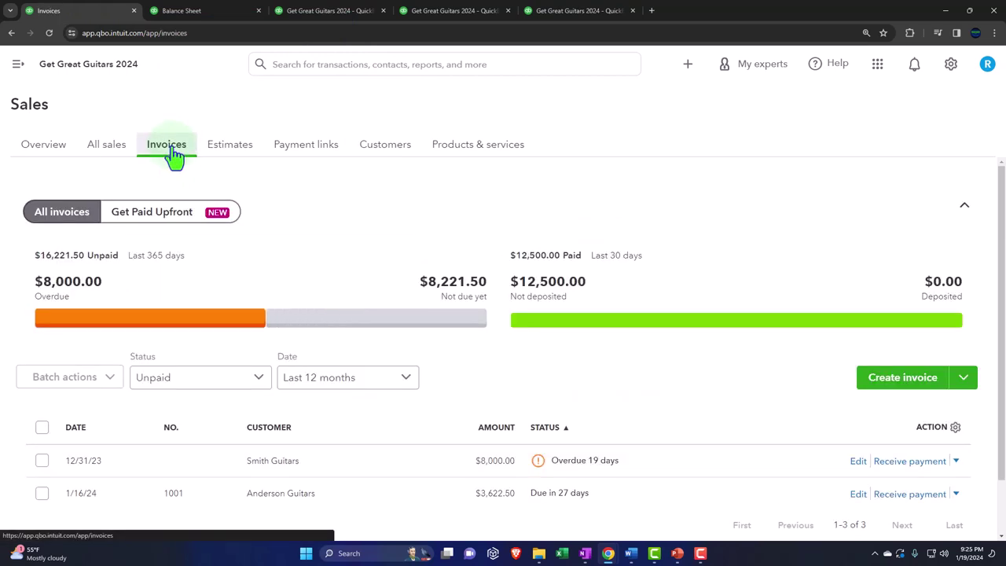
scroll(189, 267, "down", 1)
left_click(259, 314)
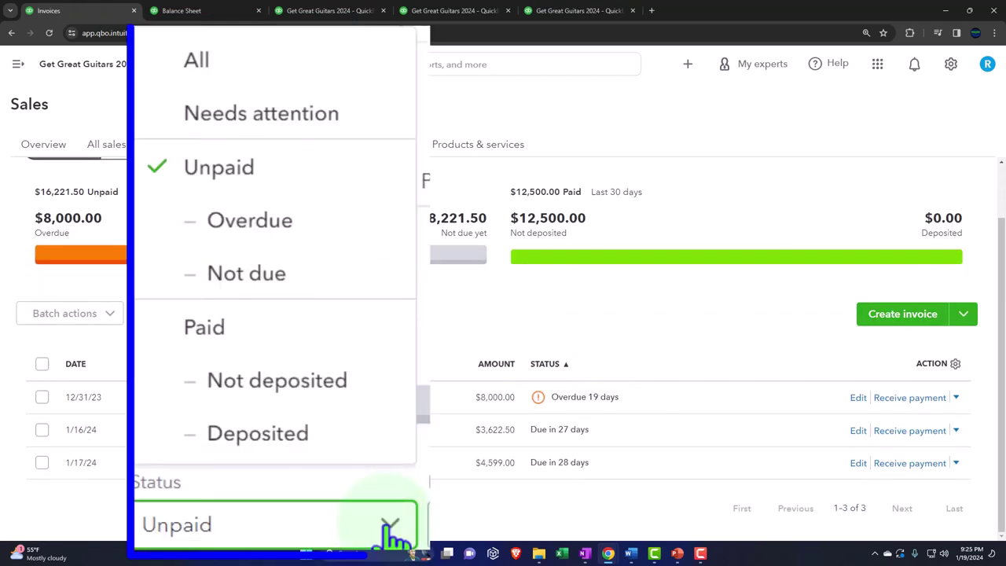
left_click(250, 336)
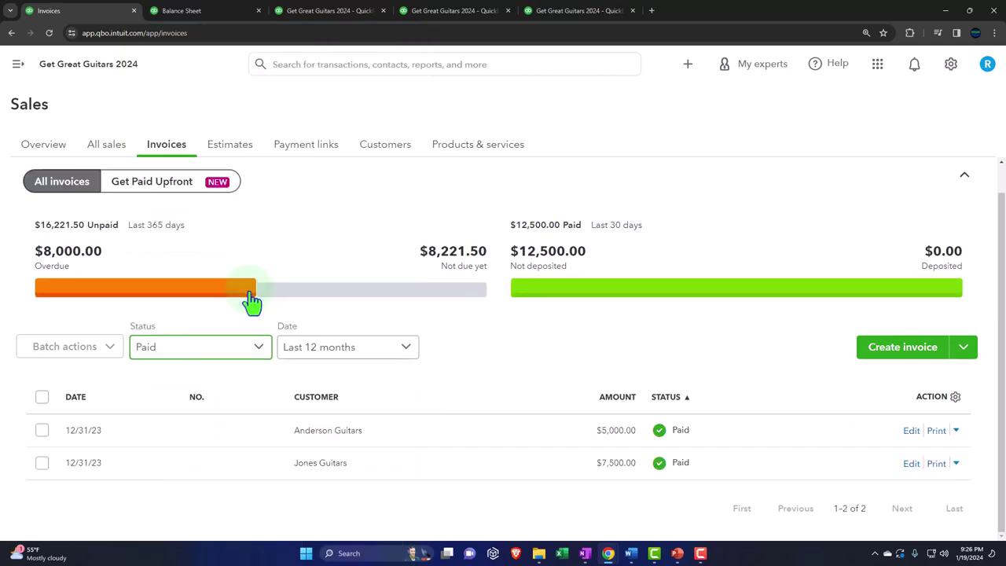
Review the Customers list filtered by open invoices and by recently paid.
left_click(382, 158)
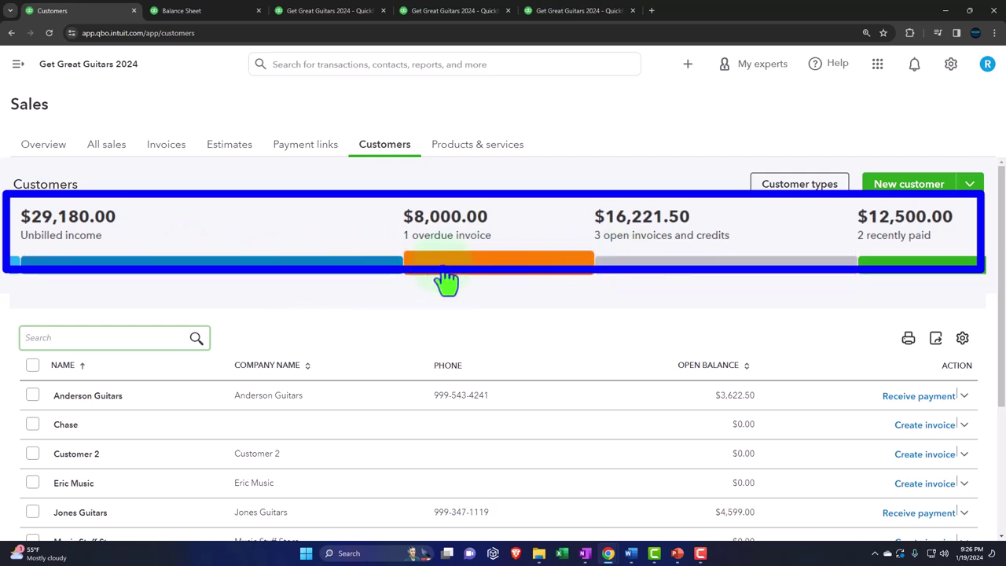
left_click(638, 281)
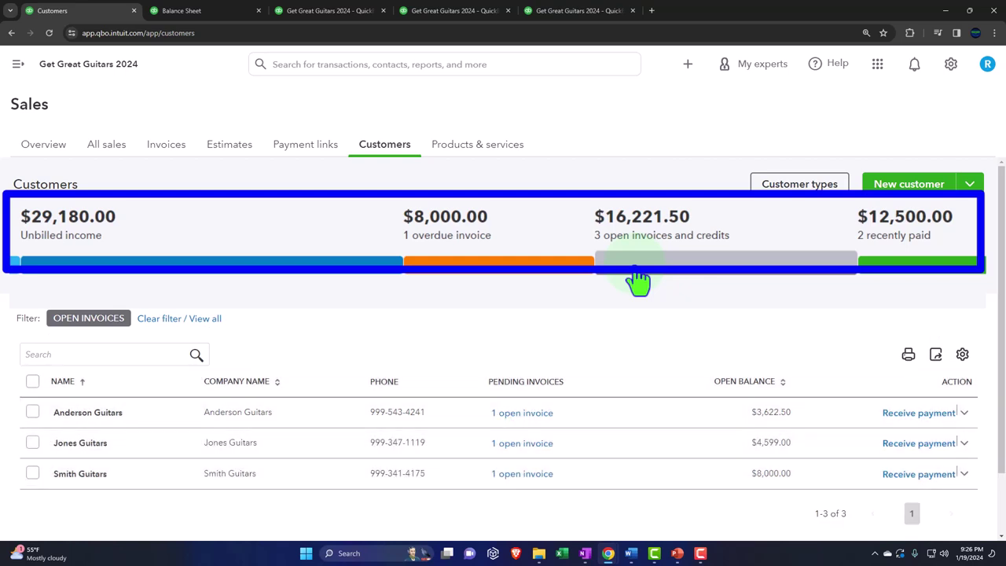
left_click(897, 267)
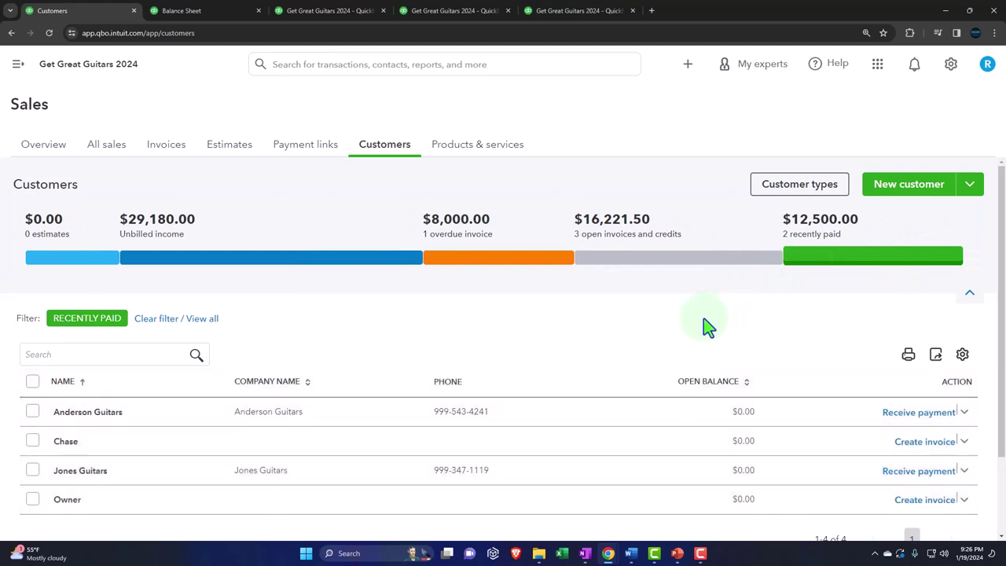
scroll(646, 343, "down", 1)
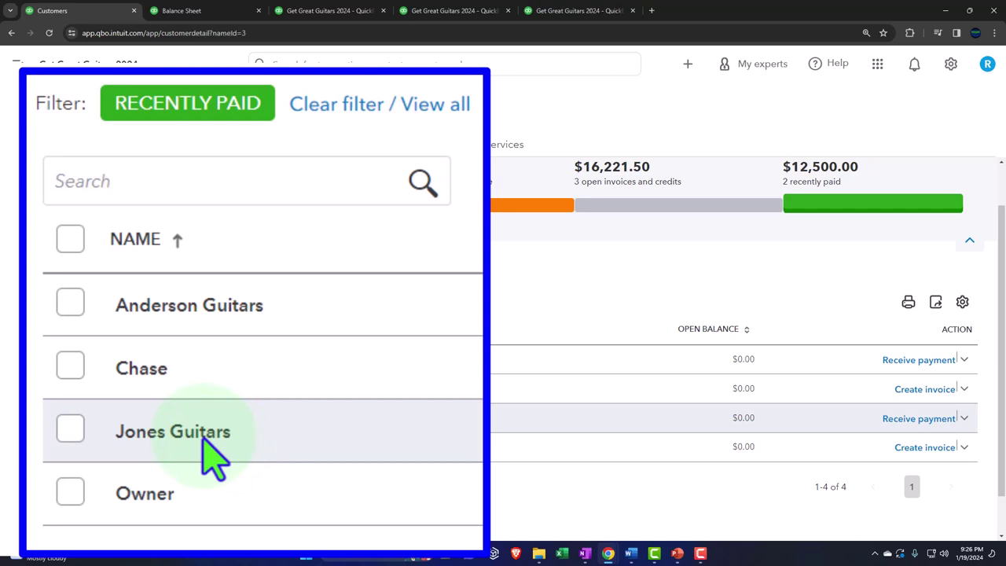
Examine the activity and full form of Jones Guitars' 12/31/23 opening balance invoice, closing both without changes.
left_click(94, 421)
scroll(251, 417, "down", 2)
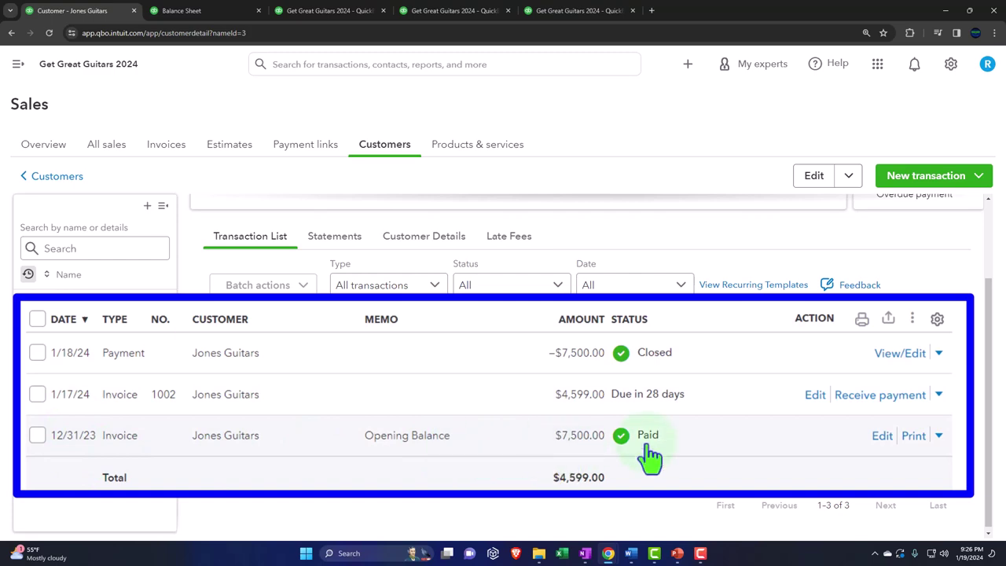
left_click(568, 436)
scroll(845, 334, "down", 2)
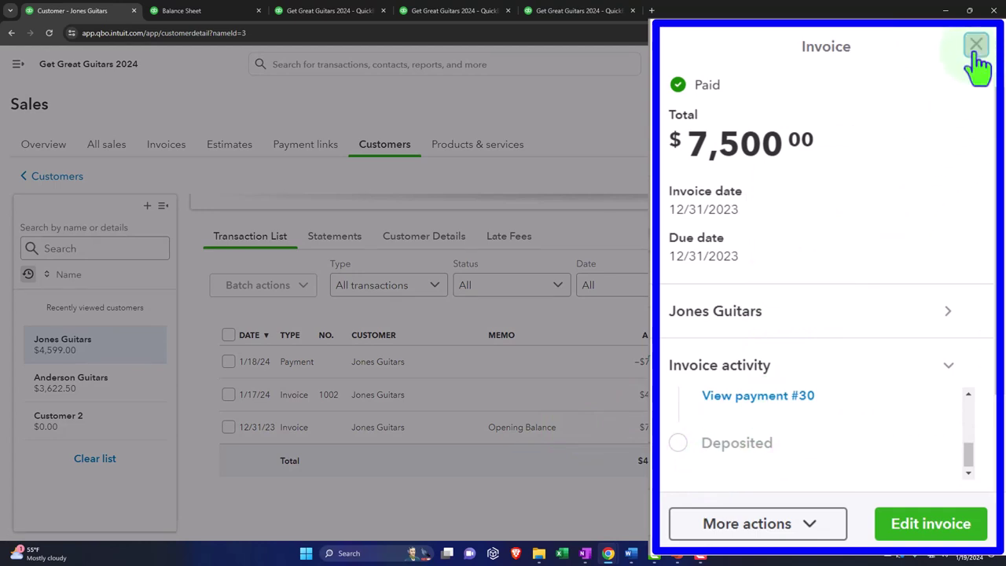
left_click(975, 45)
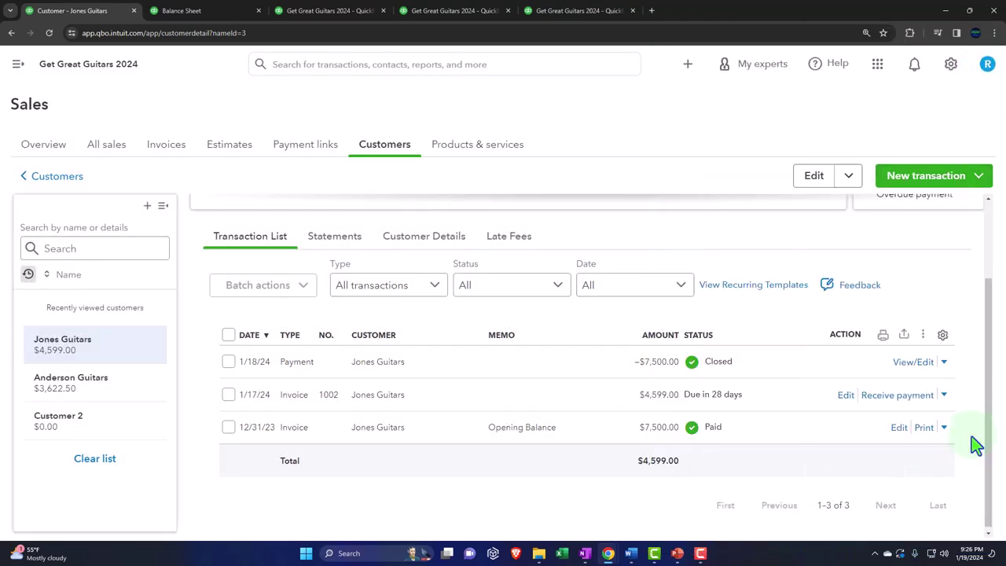
left_click(897, 427)
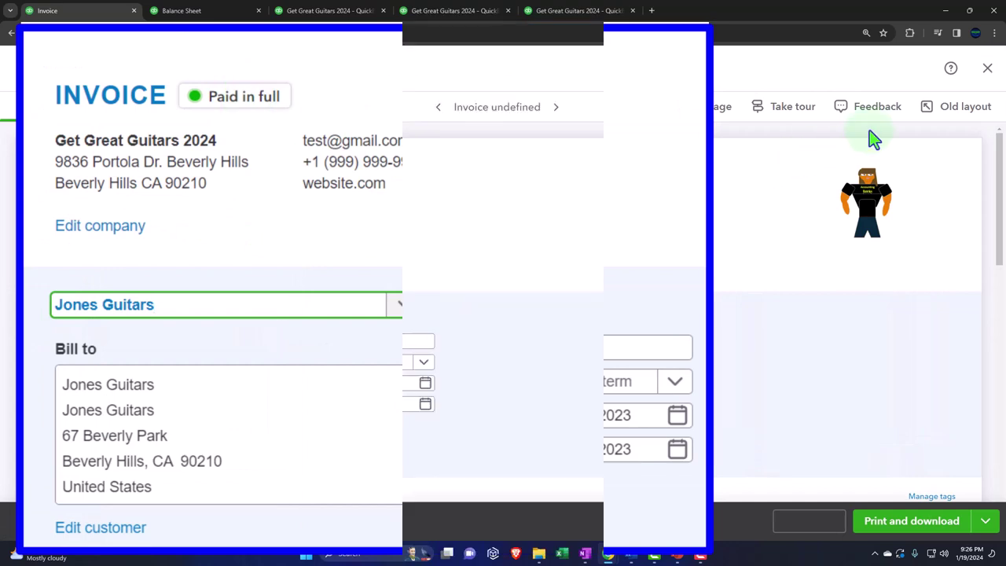
left_click(985, 70)
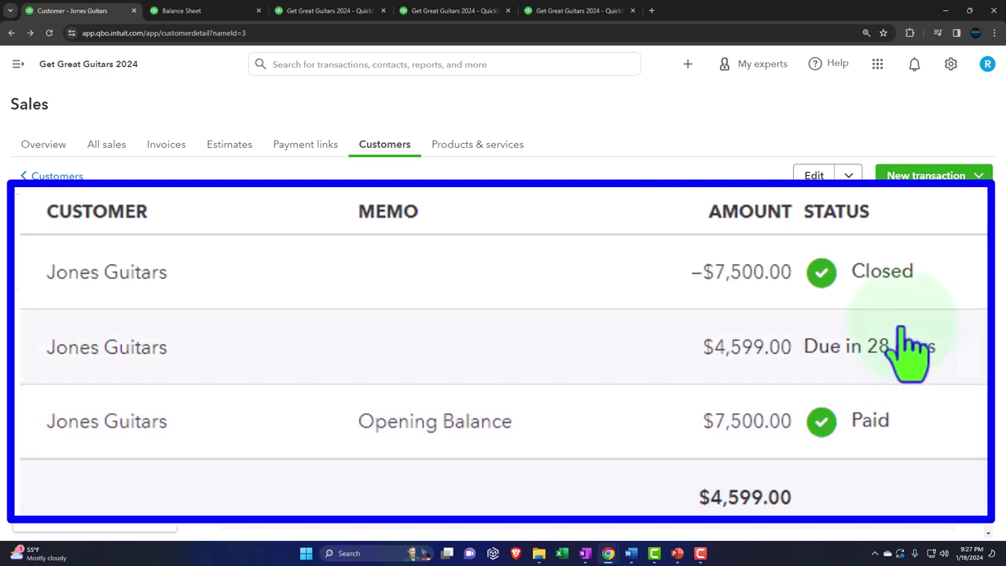
Examine Jones Guitars' 1/18/24 payment and the invoice it is applied to, closing the payment form without changes.
left_click(570, 417)
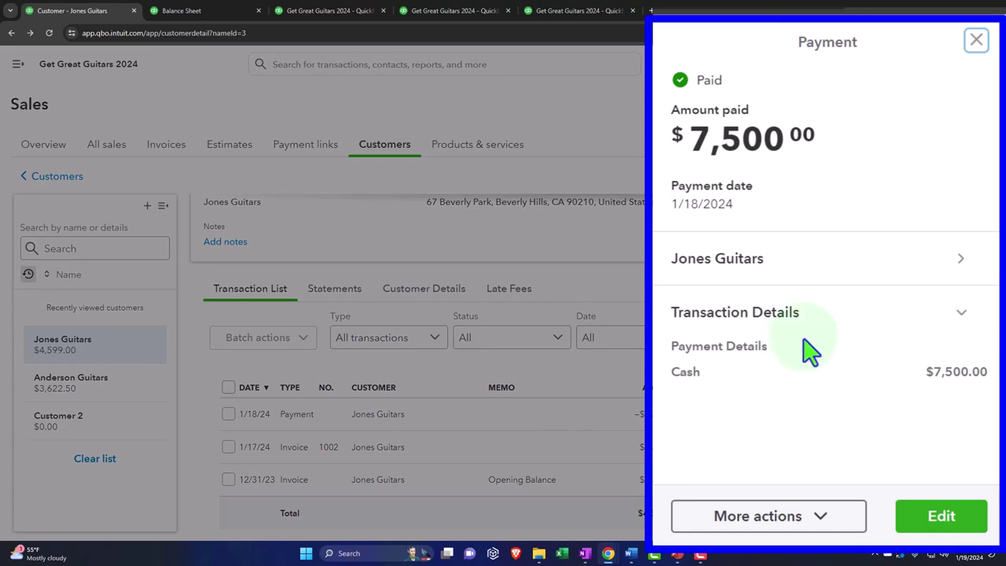
left_click(612, 426)
left_click(918, 416)
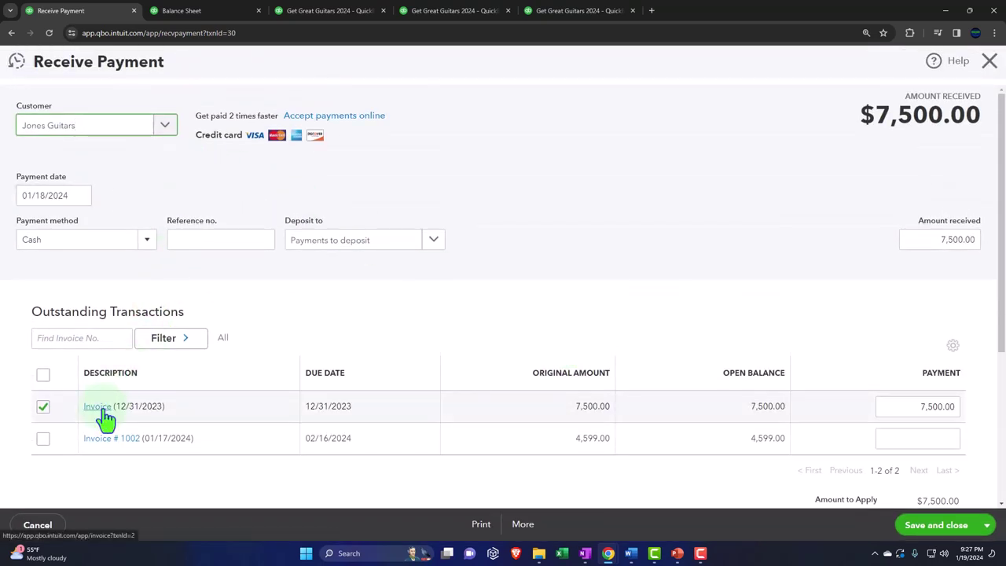
left_click(989, 62)
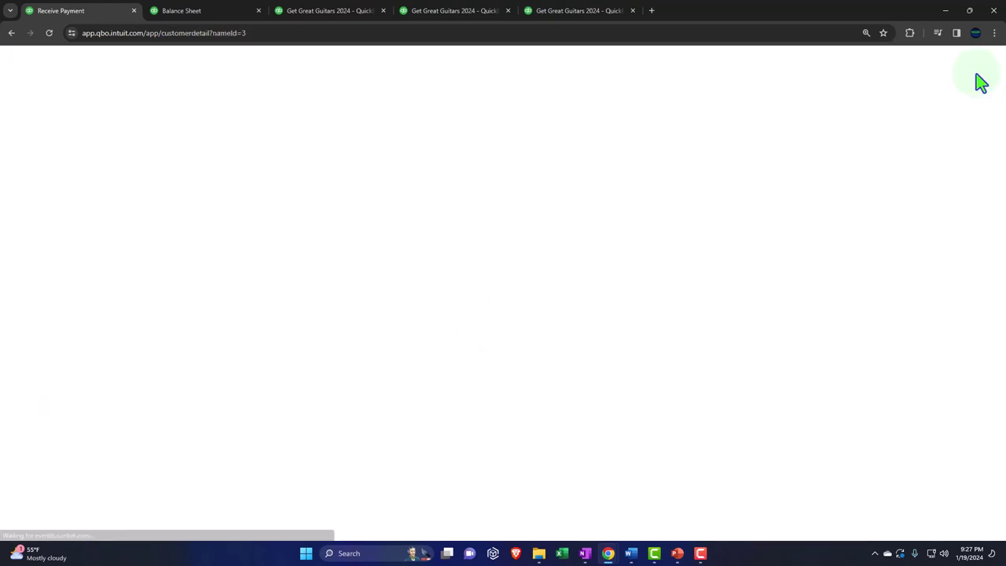
View the additional actions available for Jones Guitars' 1/18/24 payment, closing them without choosing any.
scroll(935, 454, "down", 1)
left_click(942, 414)
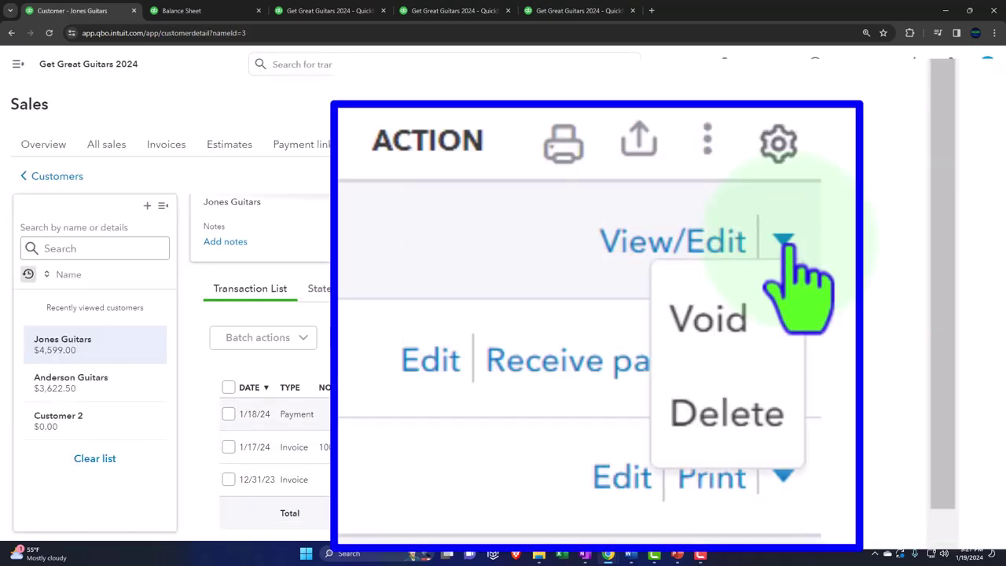
left_click(750, 413)
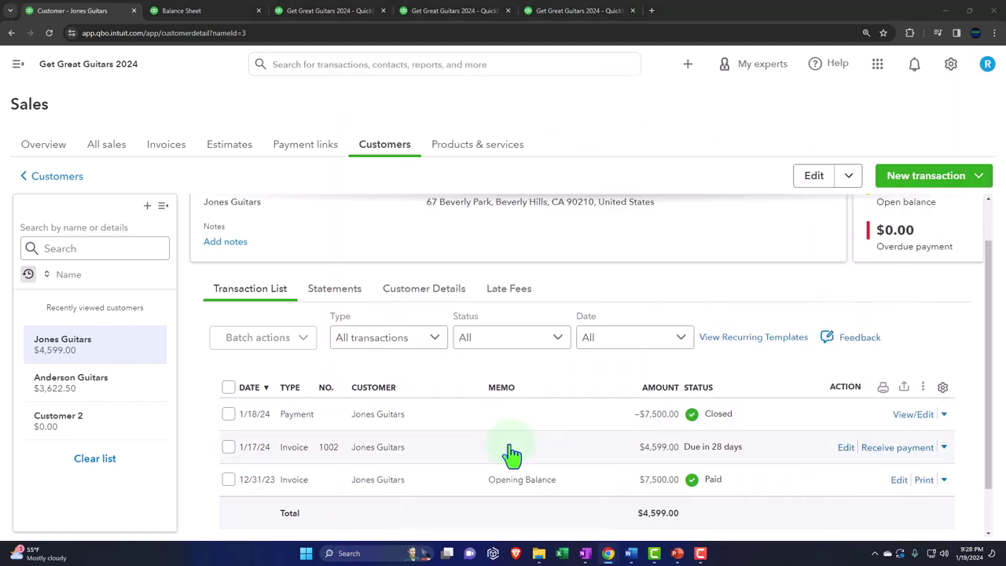
Return to the Customers list, filter it to open invoices and credits, and open Smith Guitars' transaction list.
left_click(45, 187)
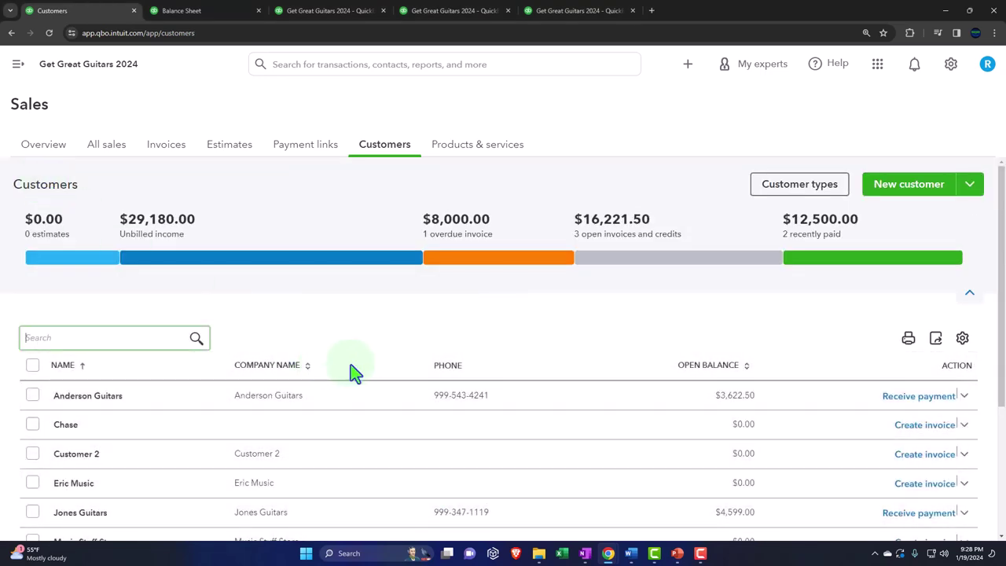
left_click(623, 258)
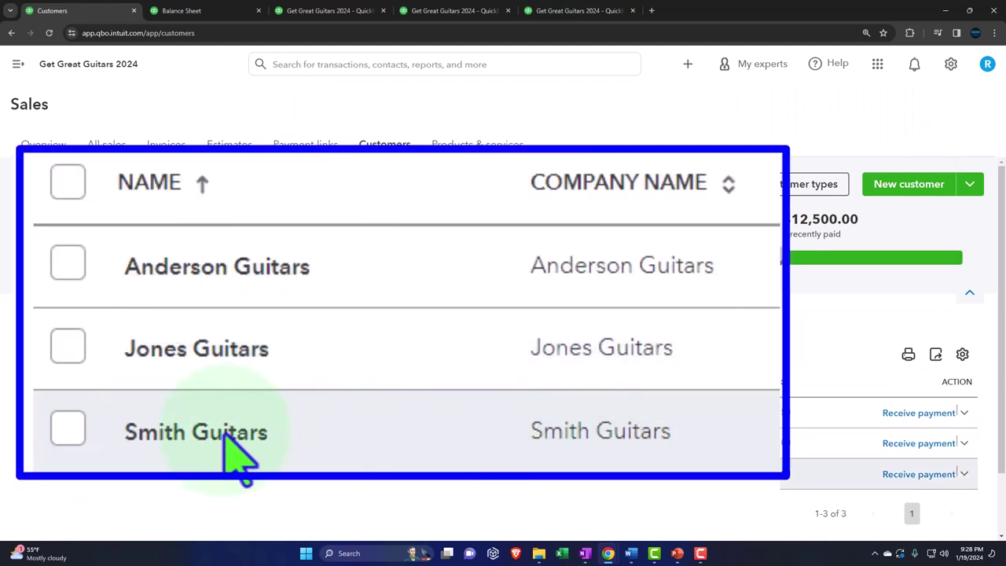
left_click(90, 473)
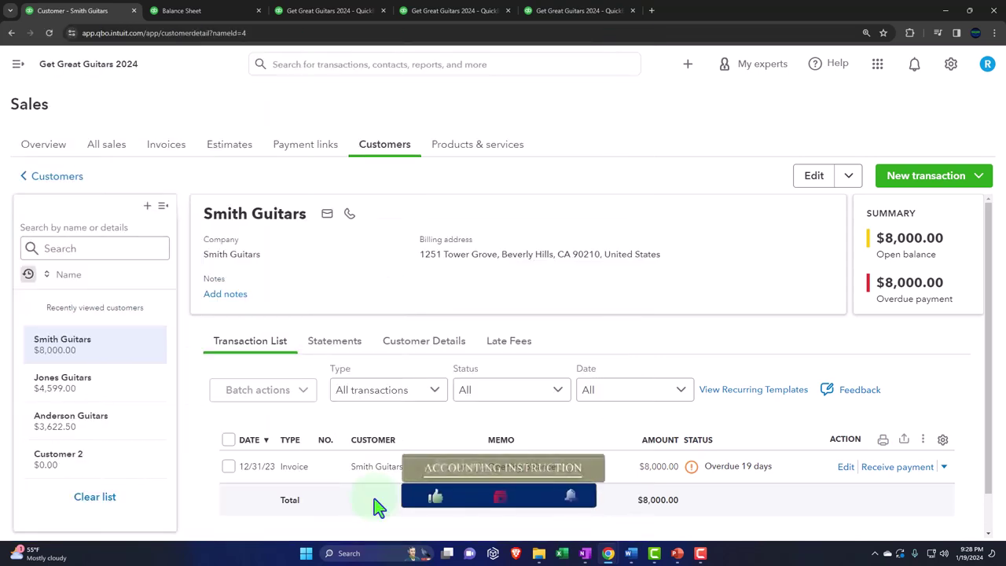
scroll(374, 498, "down", 1)
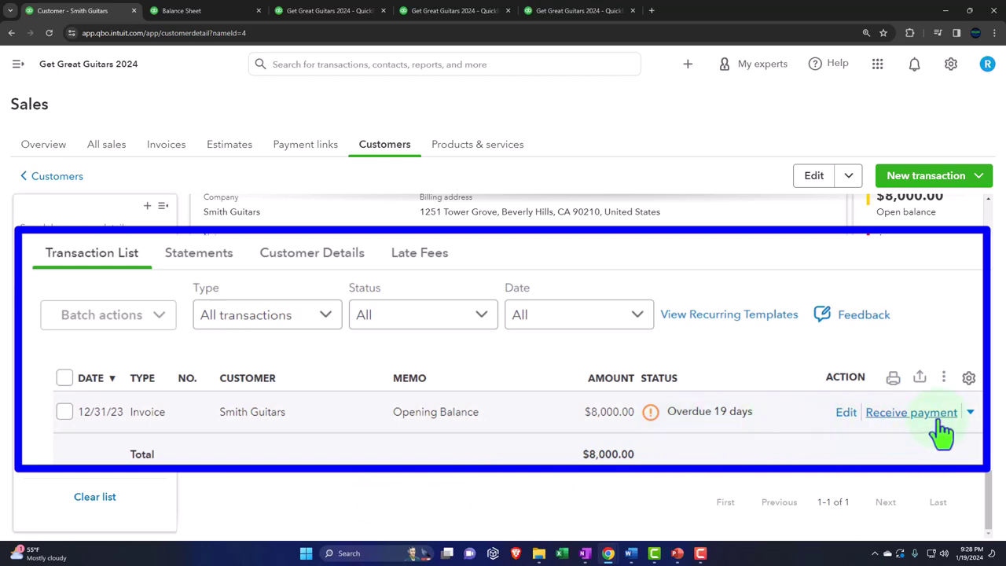
Receive Smith Guitars' $8,000 cash payment dated 01/18/2024 against the 12/31/23 invoice into Payments to deposit, and save it.
left_click(915, 413)
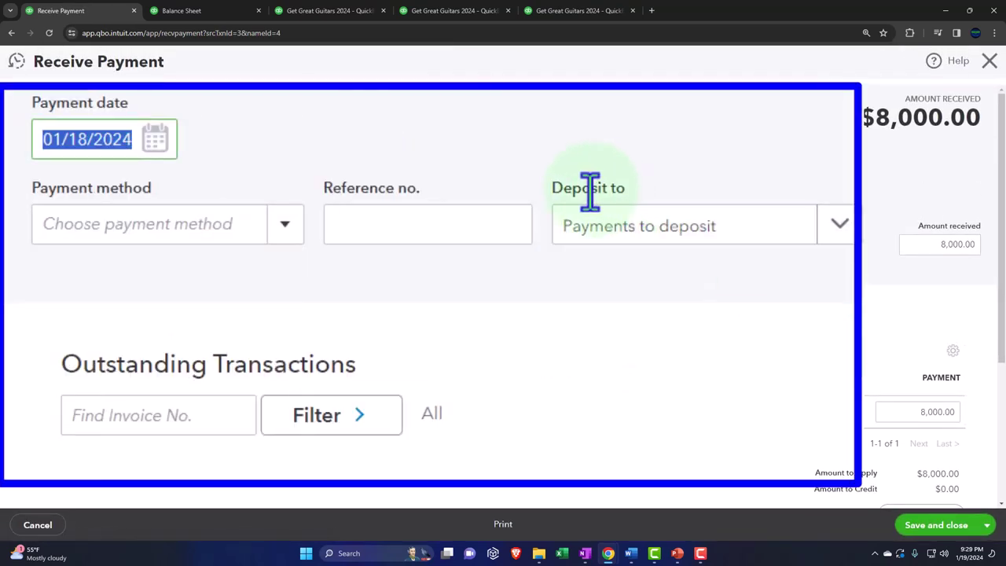
key("Tab")
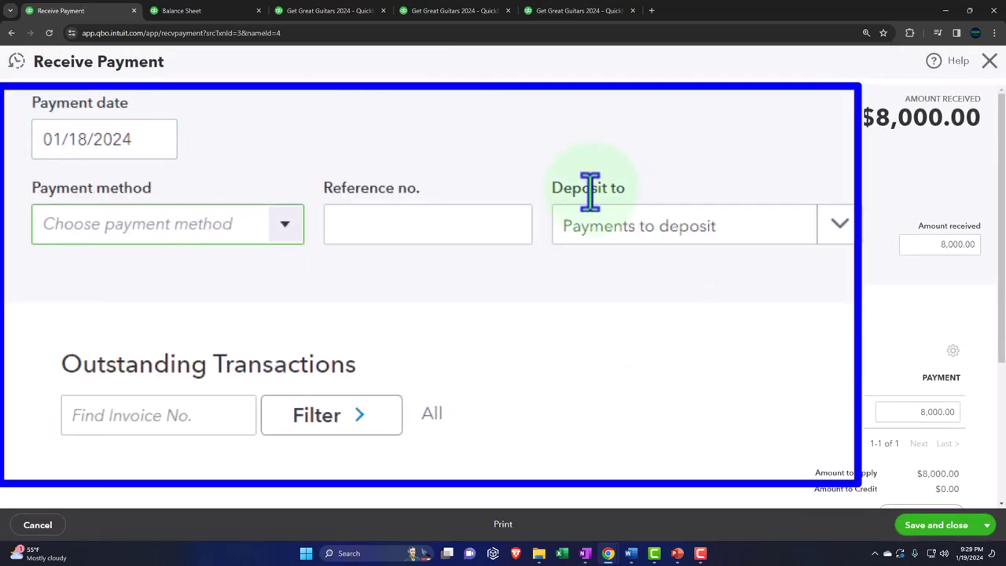
type("c")
key("Tab")
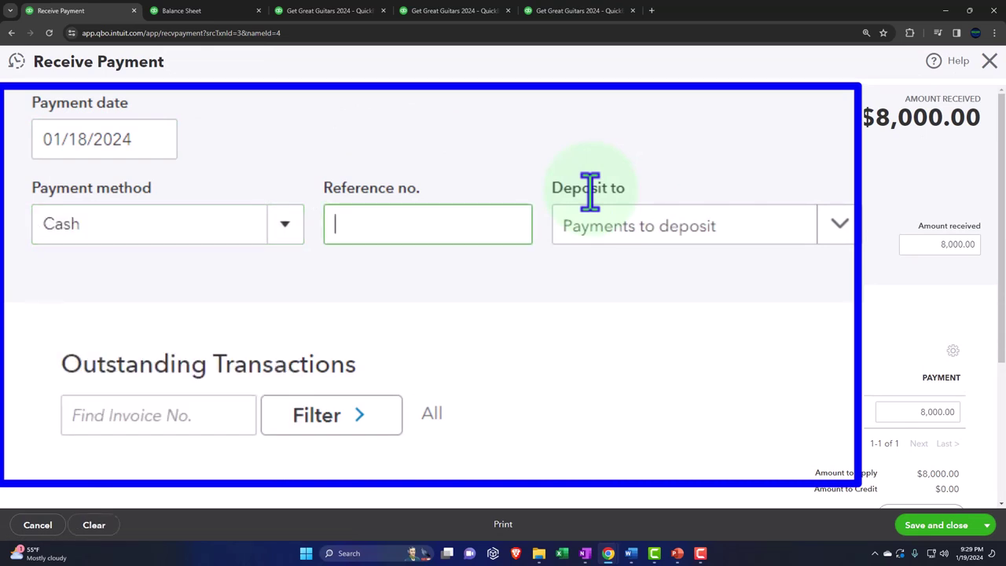
key("Tab")
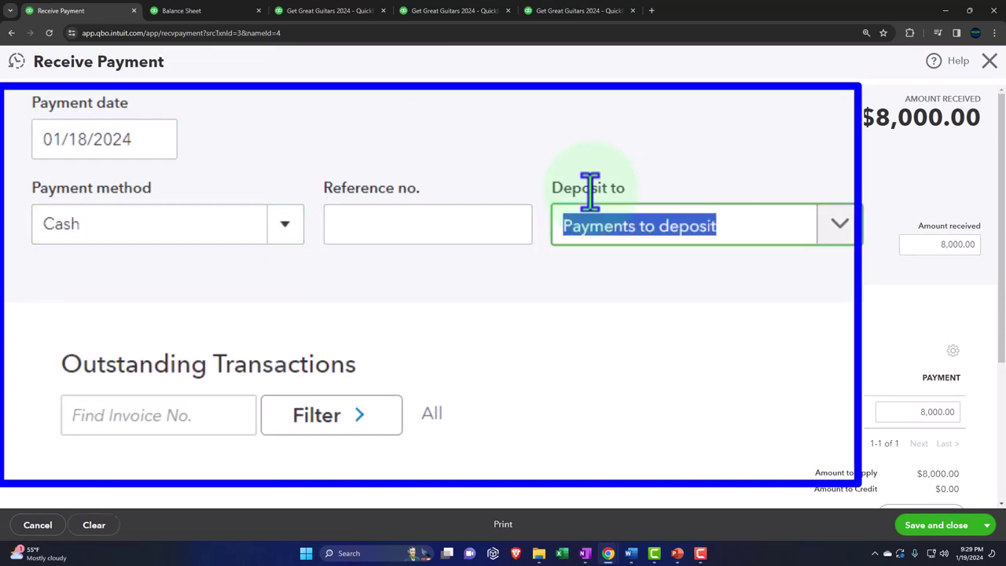
key("Tab")
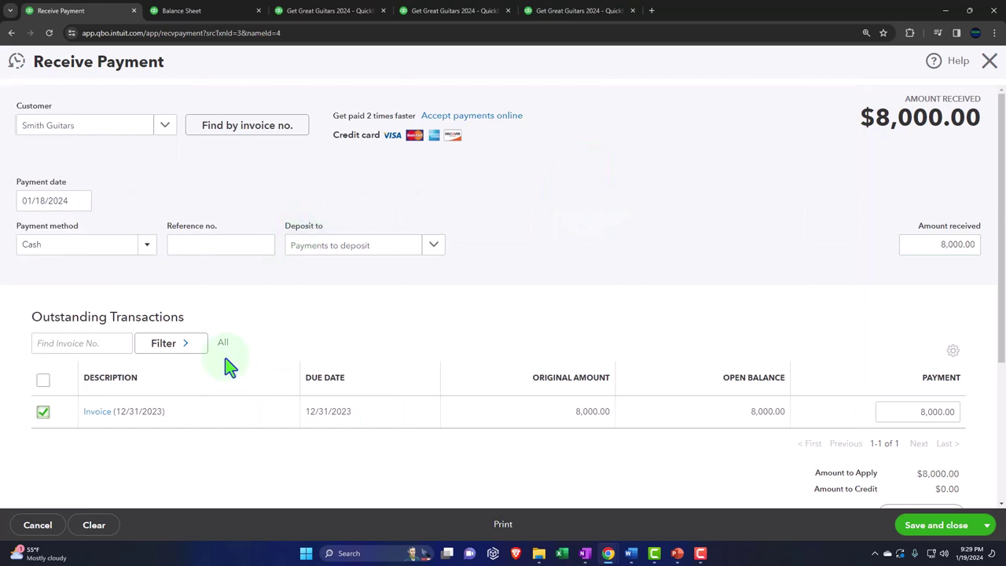
scroll(185, 417, "down", 1)
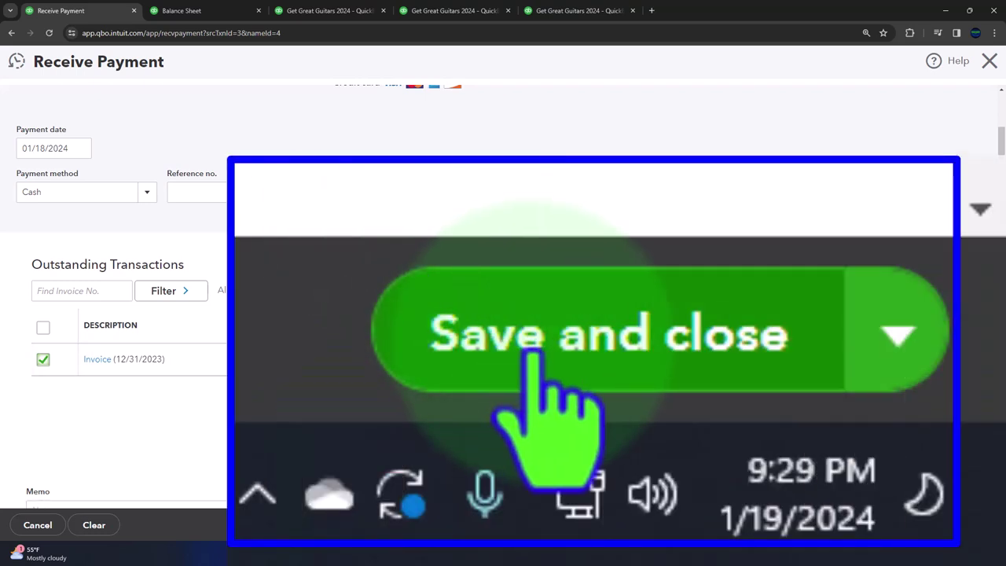
left_click(920, 526)
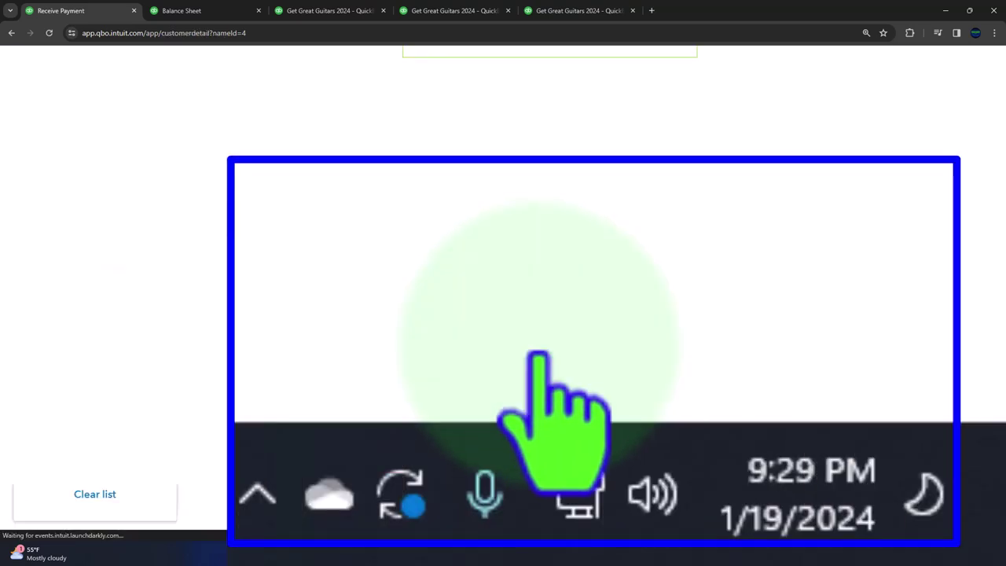
Rerun the Balance Sheet as of January 31, 2024 and review its Accounts Receivable and Payments to deposit balances.
left_click(191, 10)
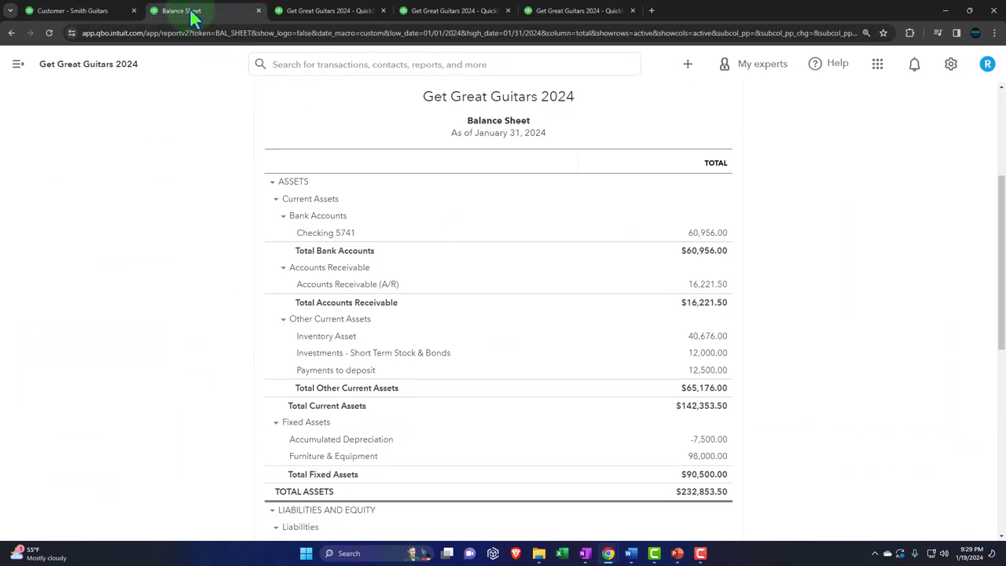
left_click(599, 210)
scroll(571, 338, "down", 2)
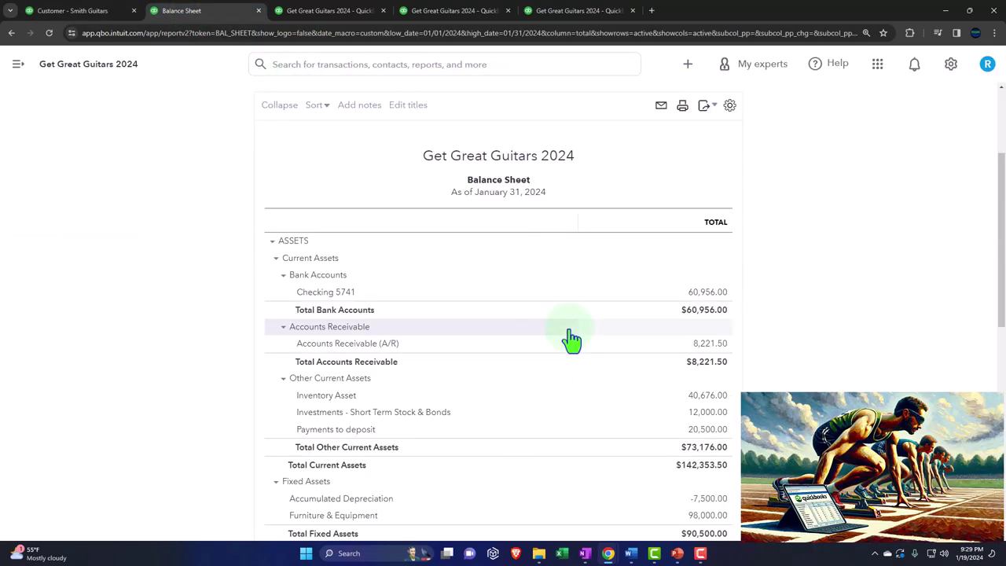
scroll(569, 336, "down", 3)
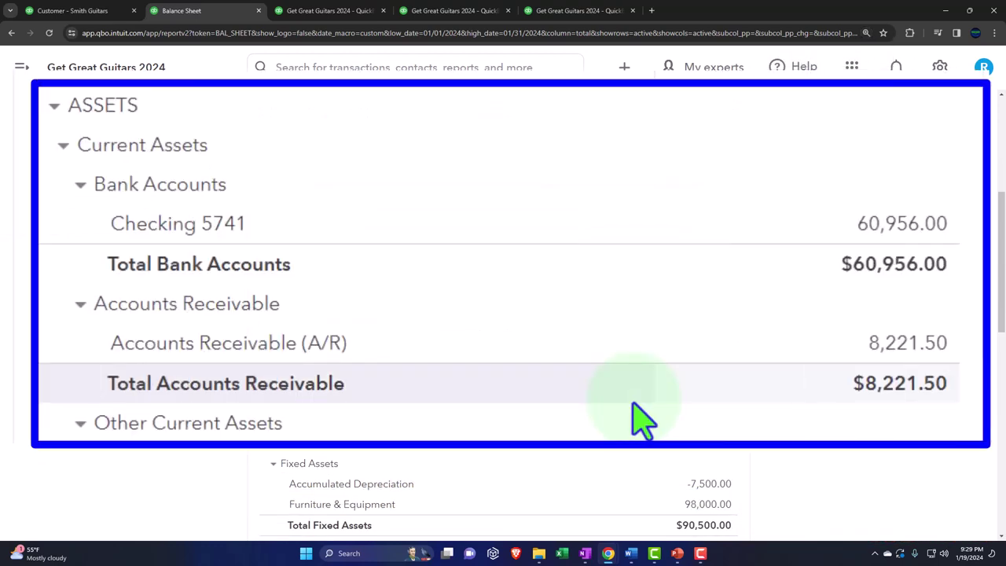
Examine the Accounts Receivable transaction detail from 01/01/2023 to 01/31/2024, and return to the Balance Sheet without saving the report.
left_click(890, 350)
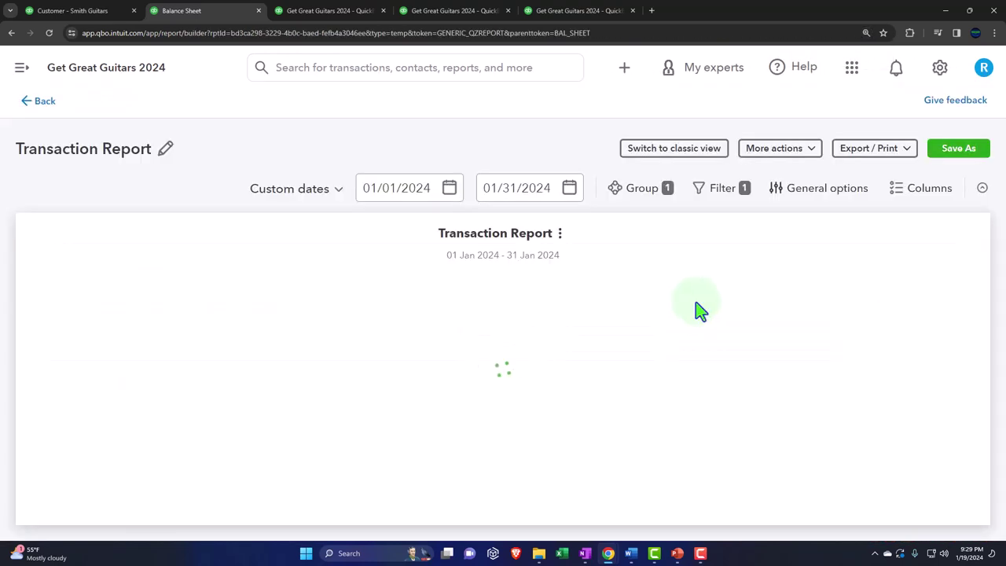
left_click(436, 188)
left_click(277, 172)
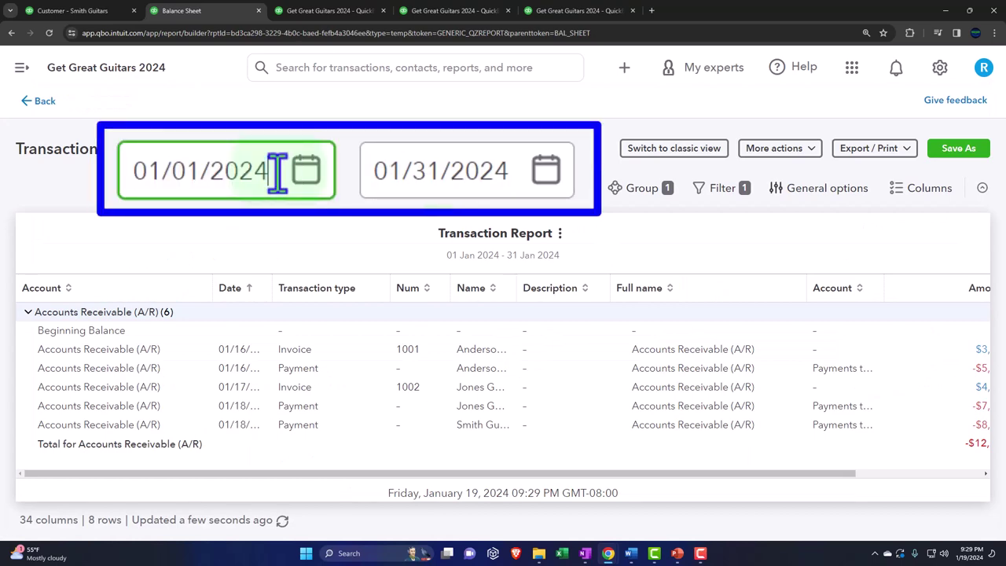
key("BackSpace")
type("3")
key("Tab")
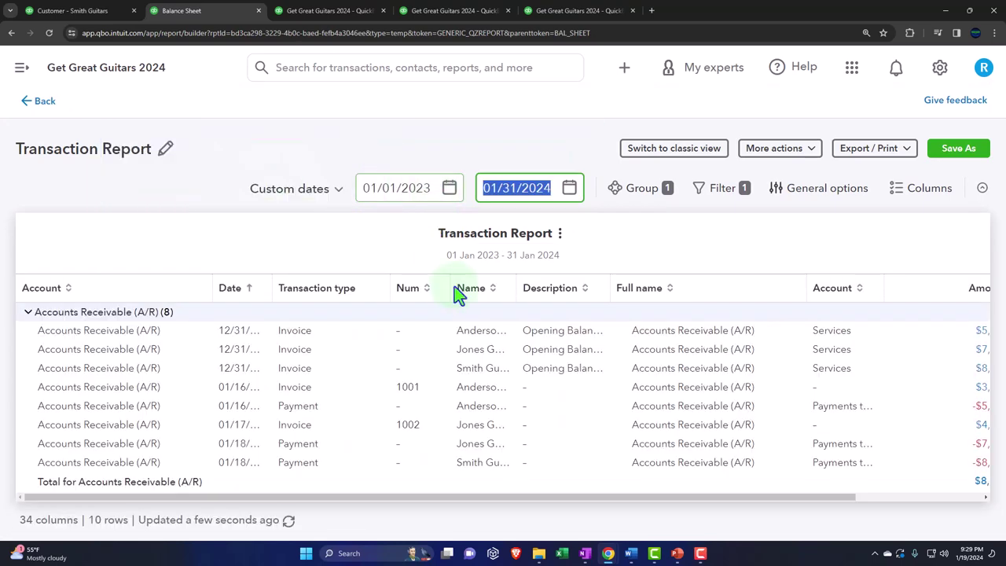
key("ctrl+minus")
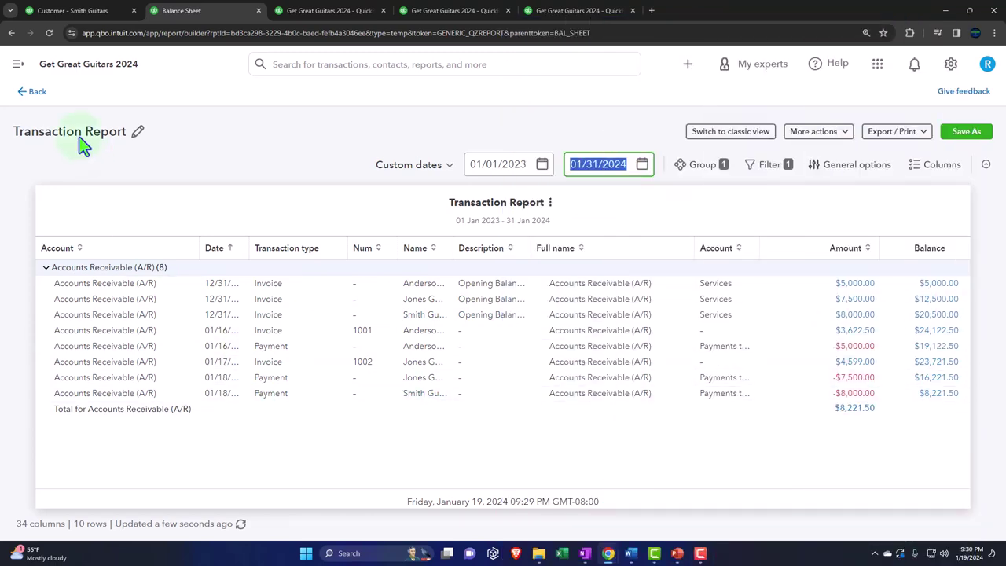
left_click(39, 93)
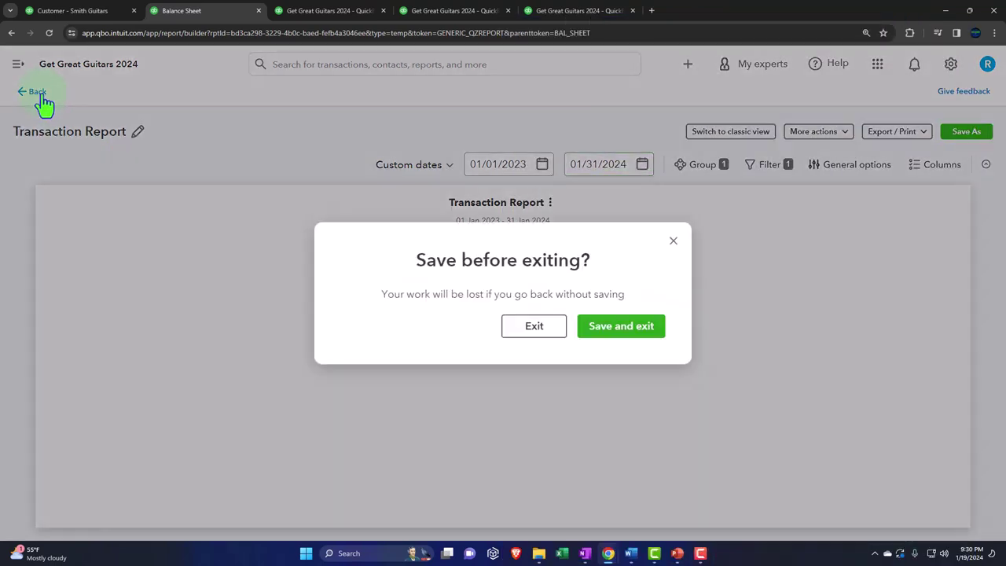
left_click(558, 345)
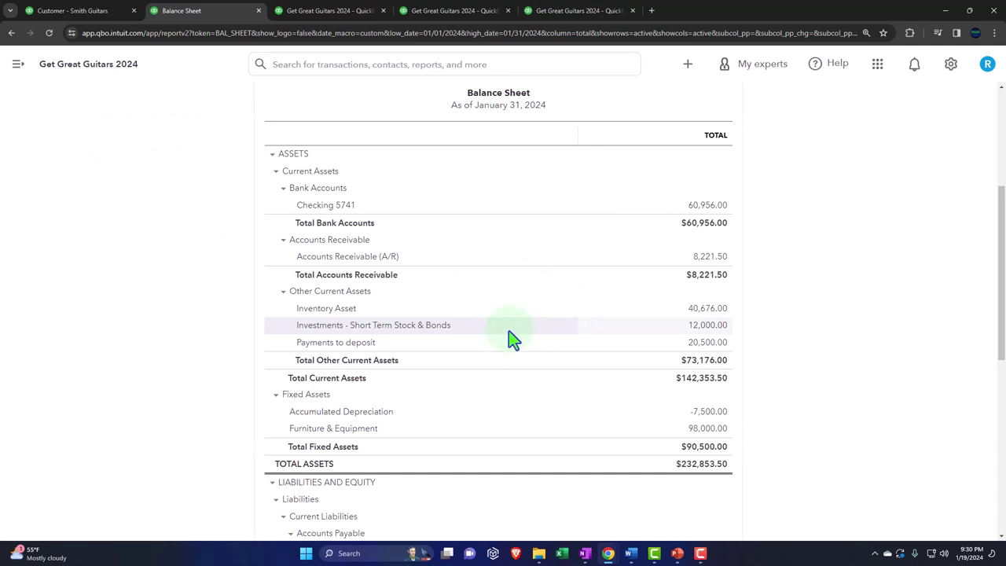
Rerun the Customer Balance Detail report for all dates and review the customers' open balances.
left_click(566, 12)
scroll(284, 171, "up", 2)
left_click(188, 212)
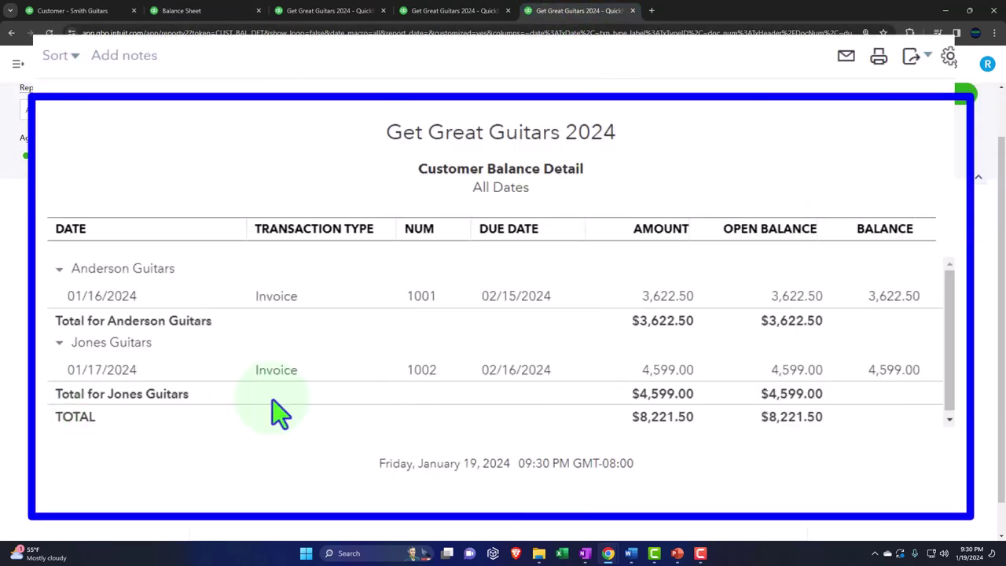
scroll(393, 409, "down", 1)
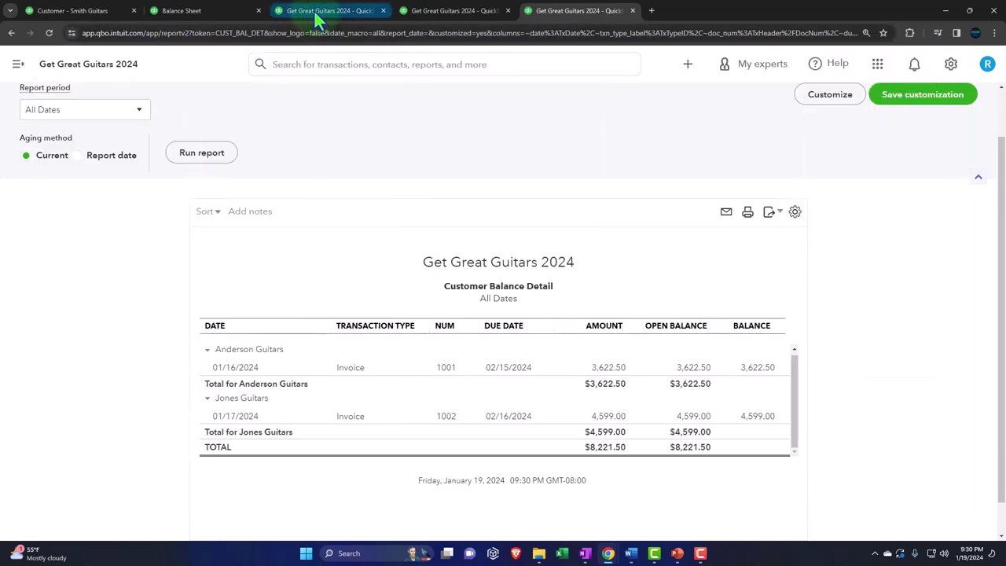
Compare the Balance Sheet's Accounts Receivable balance with the Customer Balance Detail total.
left_click(316, 19)
left_click(196, 11)
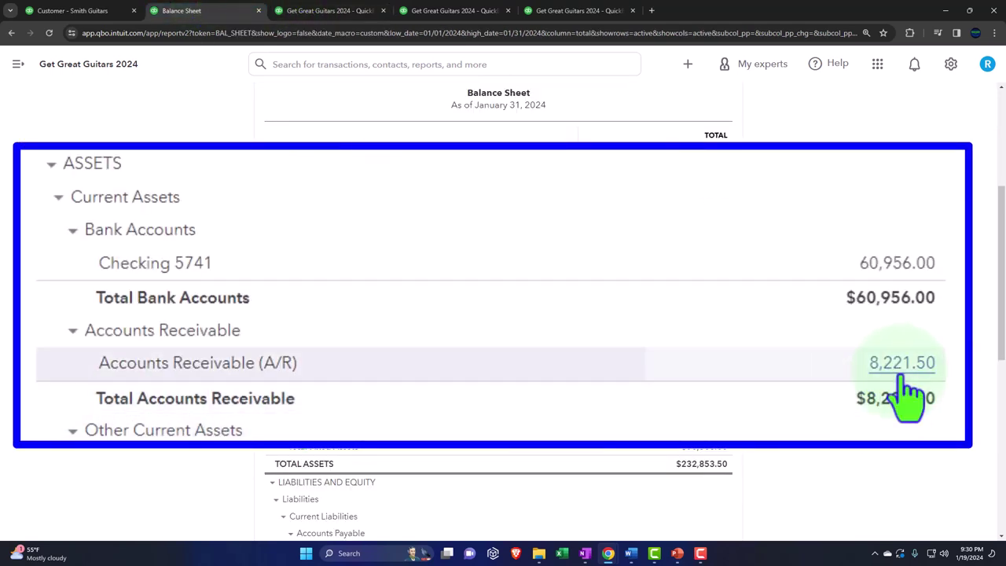
left_click(576, 11)
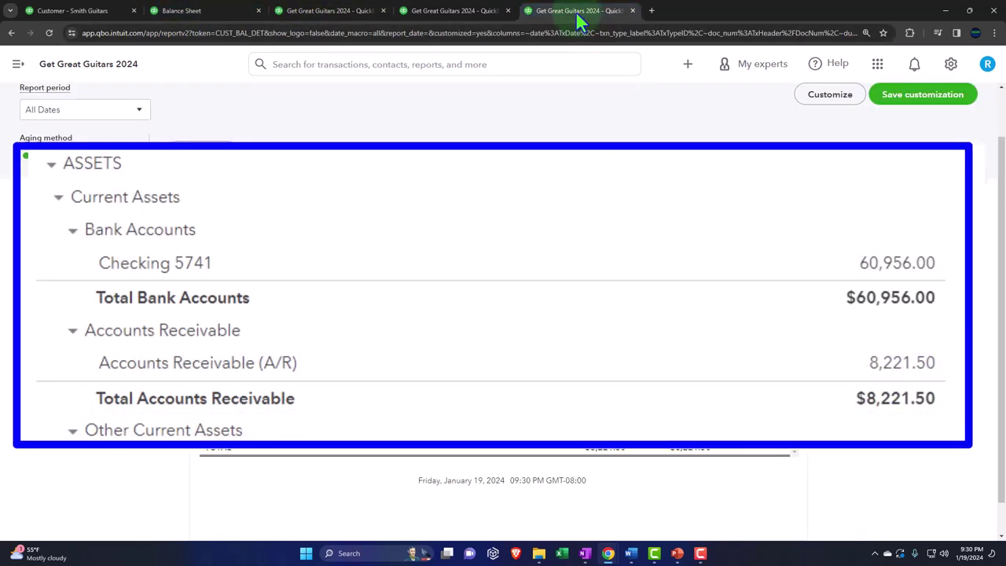
scroll(370, 283, "up", 2)
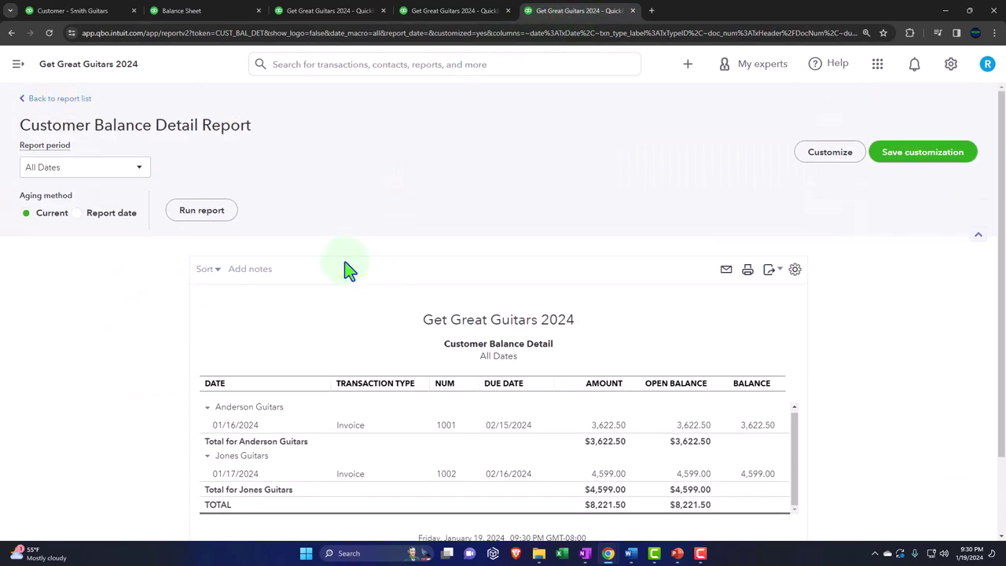
Open the Invoices and Received Payments report from the Who owes you section of the standard reports.
left_click(18, 63)
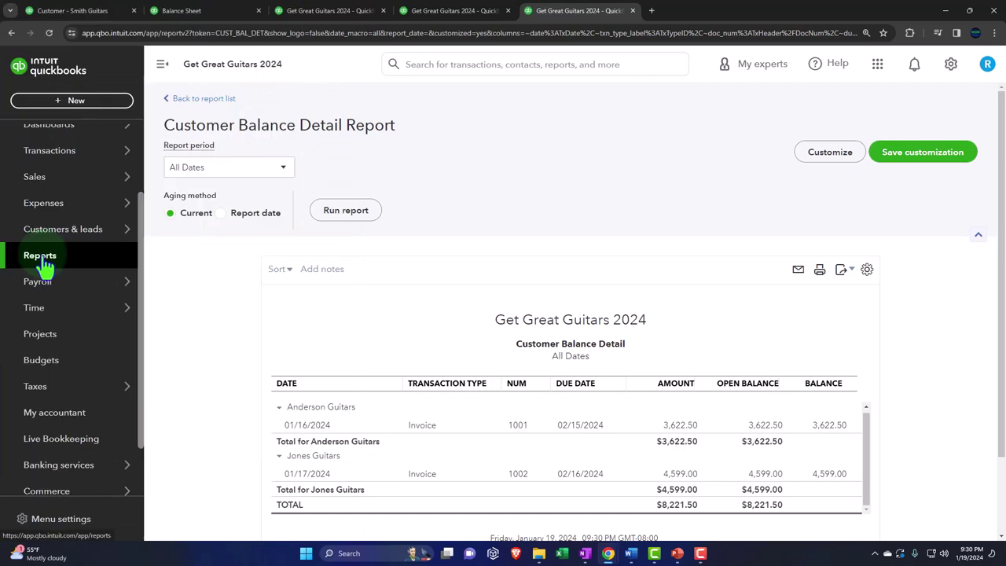
left_click(41, 257)
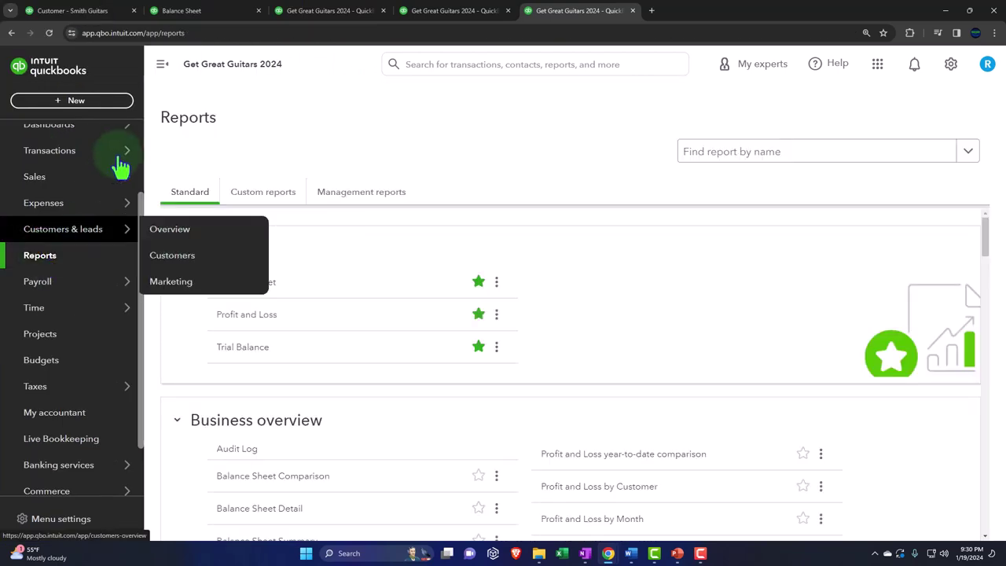
left_click(162, 63)
scroll(207, 353, "down", 7)
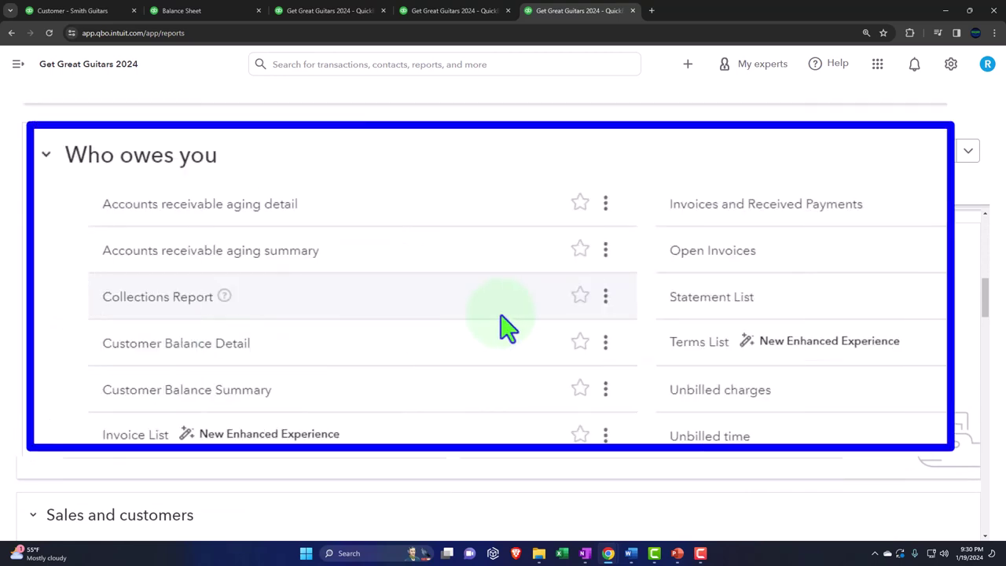
left_click(772, 210)
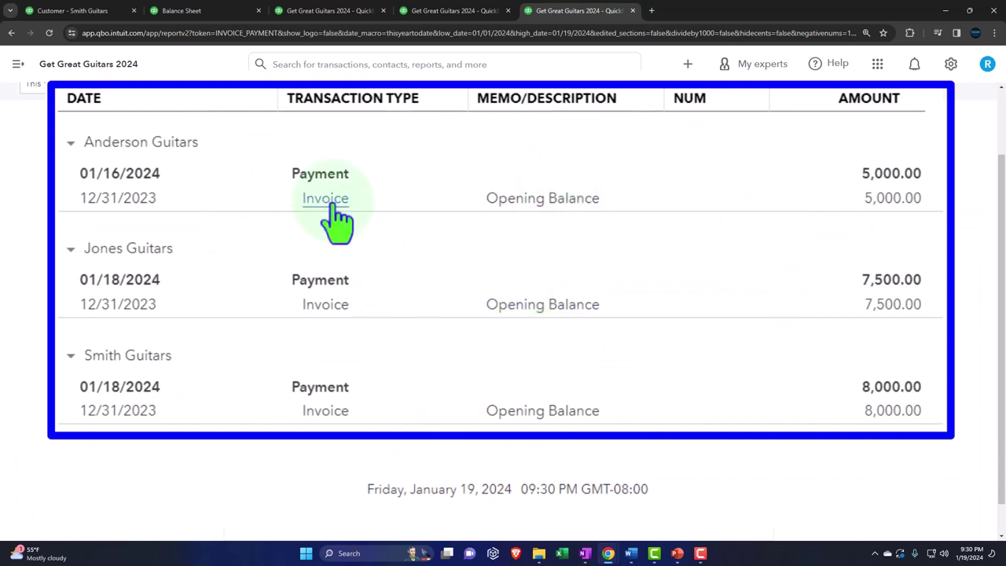
Set the Invoices and Received Payments report period to 01/01/2024 through 01/31/2024 and rerun the report.
scroll(374, 331, "up", 2)
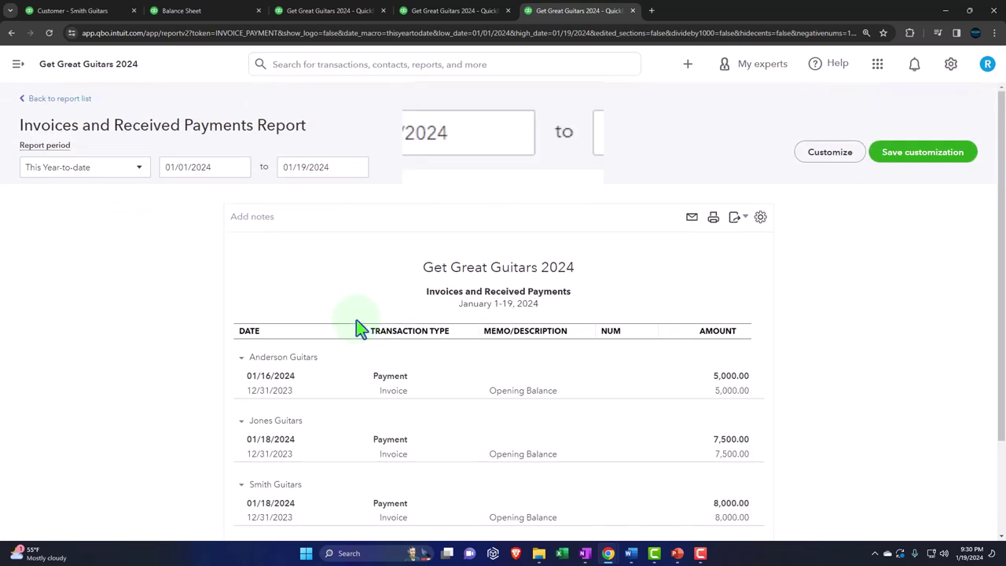
left_click(227, 165)
key("ctrl+a")
type("010124")
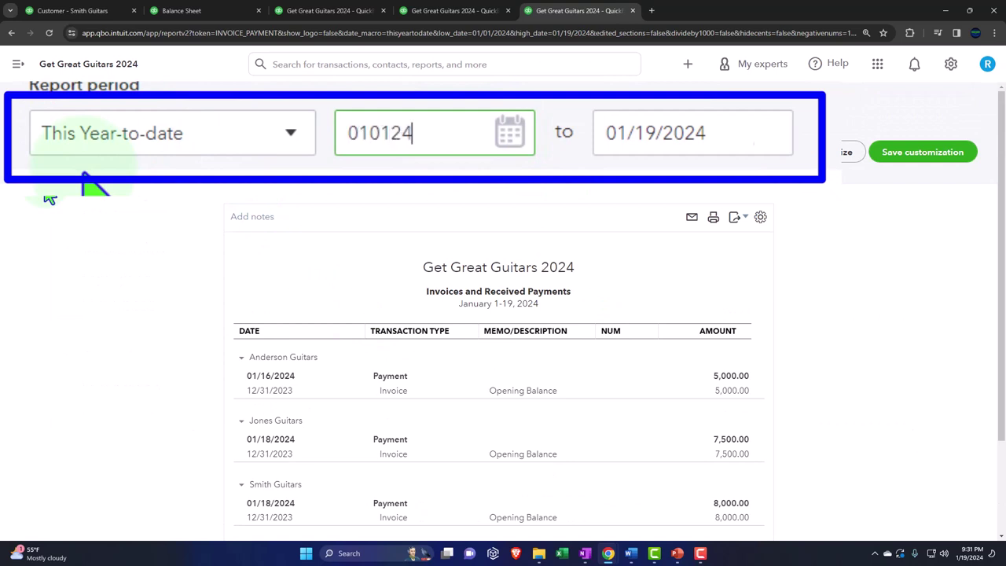
key("Tab")
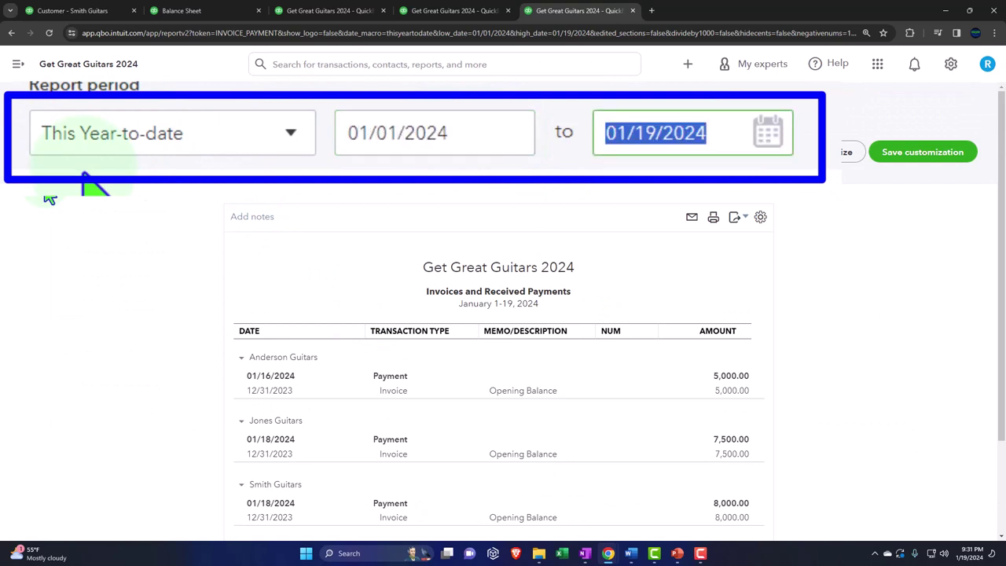
type("013124")
key("Tab")
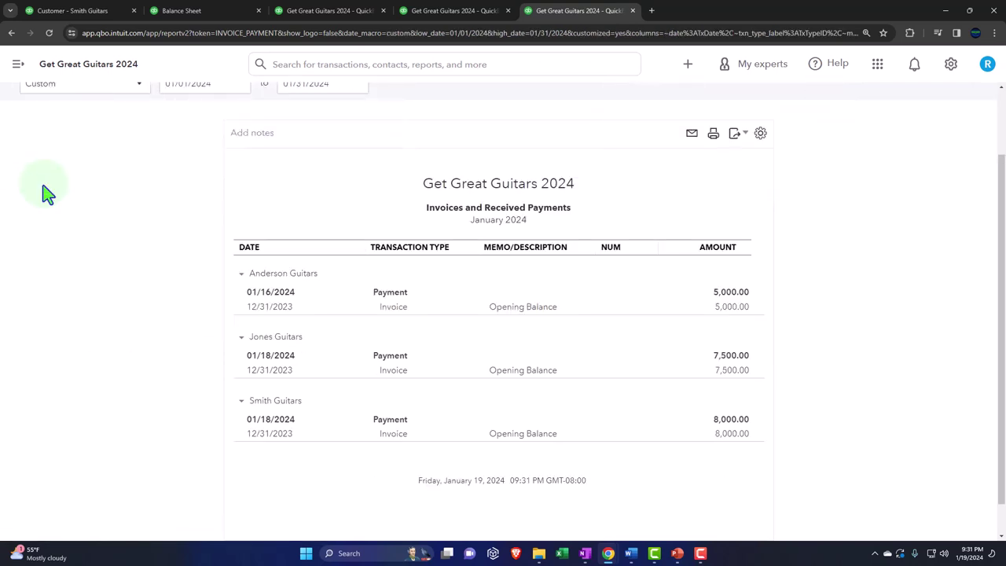